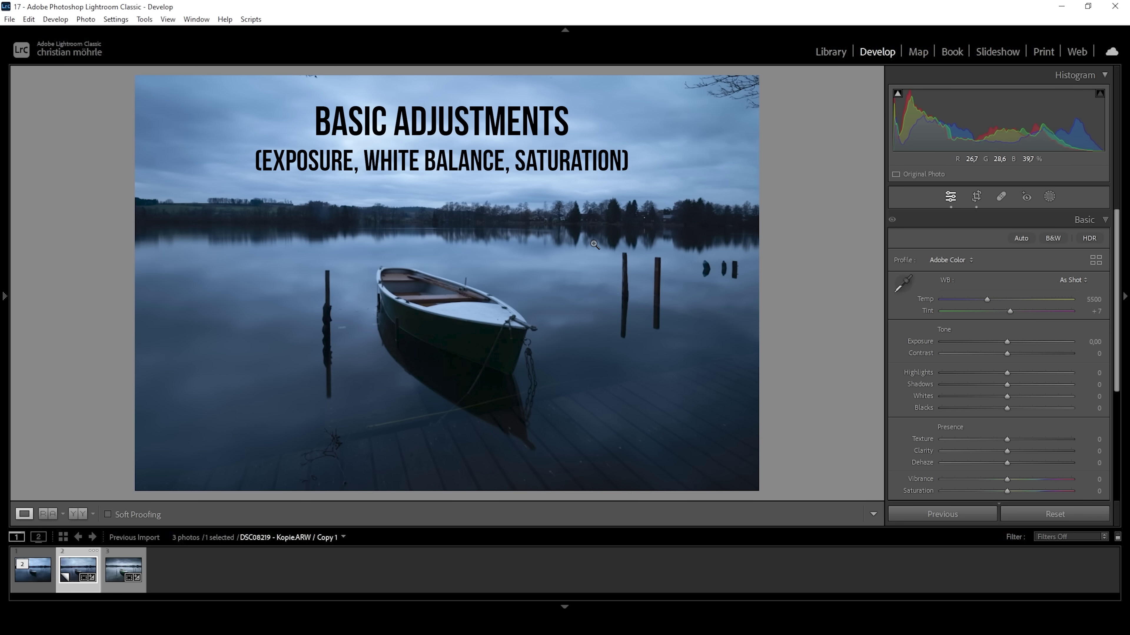
- Switch the profile to Adobe Standard and set Exposure to +0,40
{"action": "left_click", "coordinate": [957, 257]}
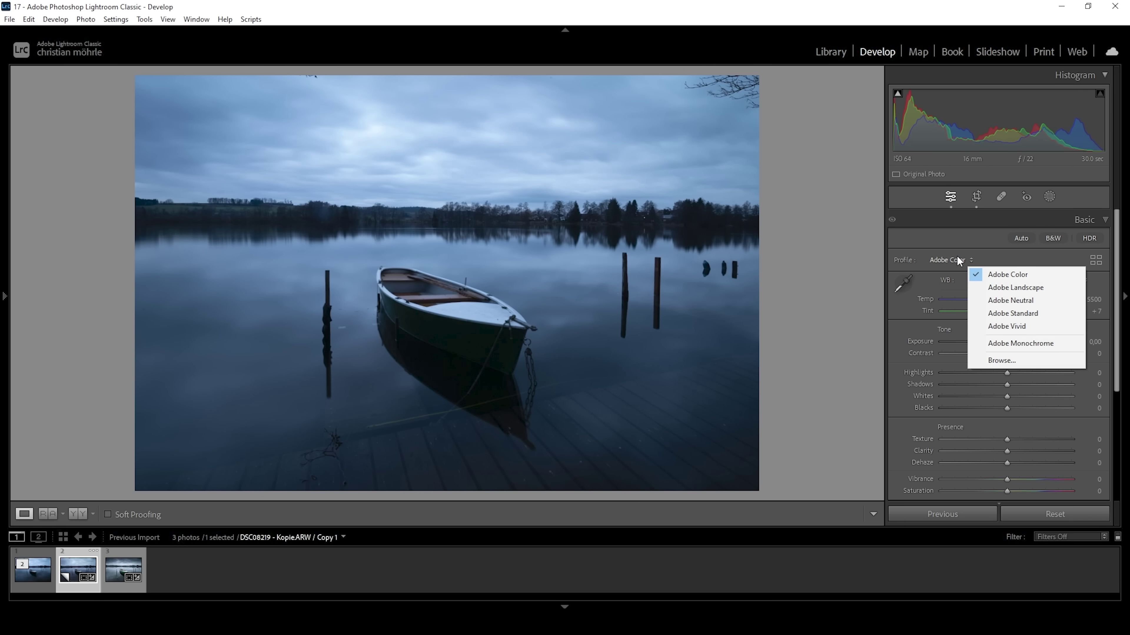
{"action": "left_click", "coordinate": [1020, 314]}
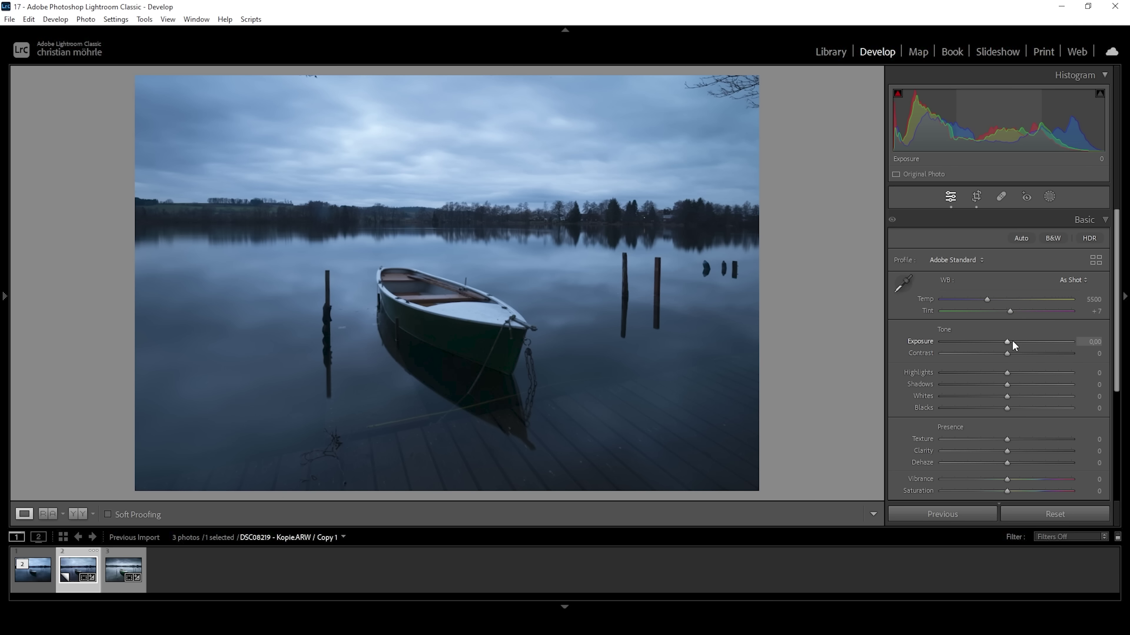
{"action": "left_click_drag", "start_coordinate": [1009, 342], "coordinate": [1012, 343]}
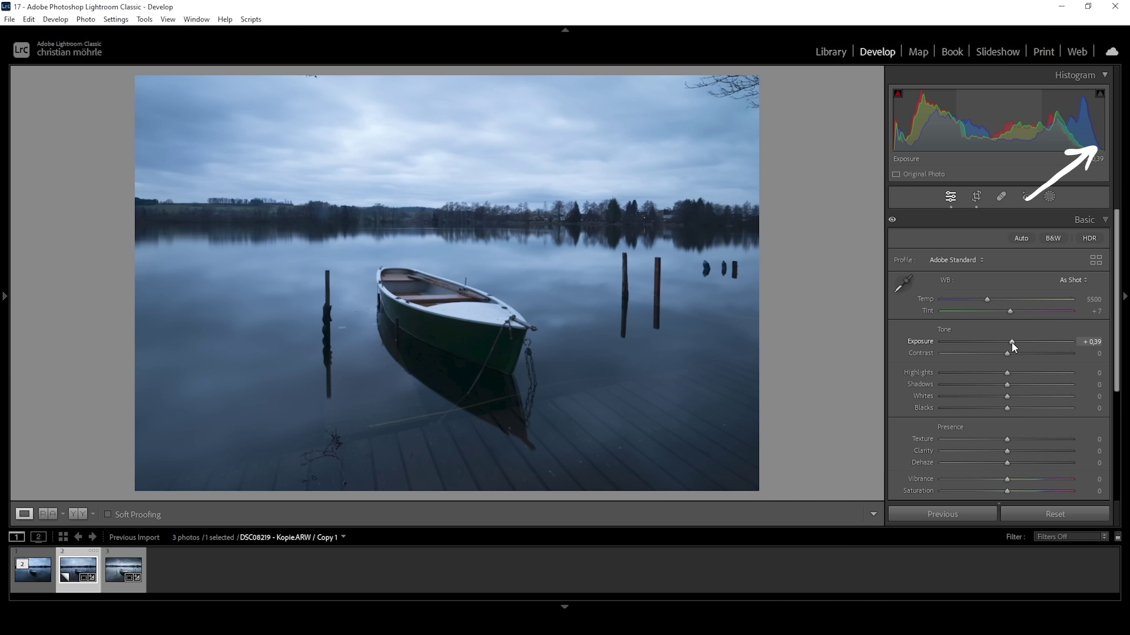
{"action": "left_click", "coordinate": [1099, 342]}
{"action": "type", "text": "0,4"}
{"action": "key", "text": "Return"}
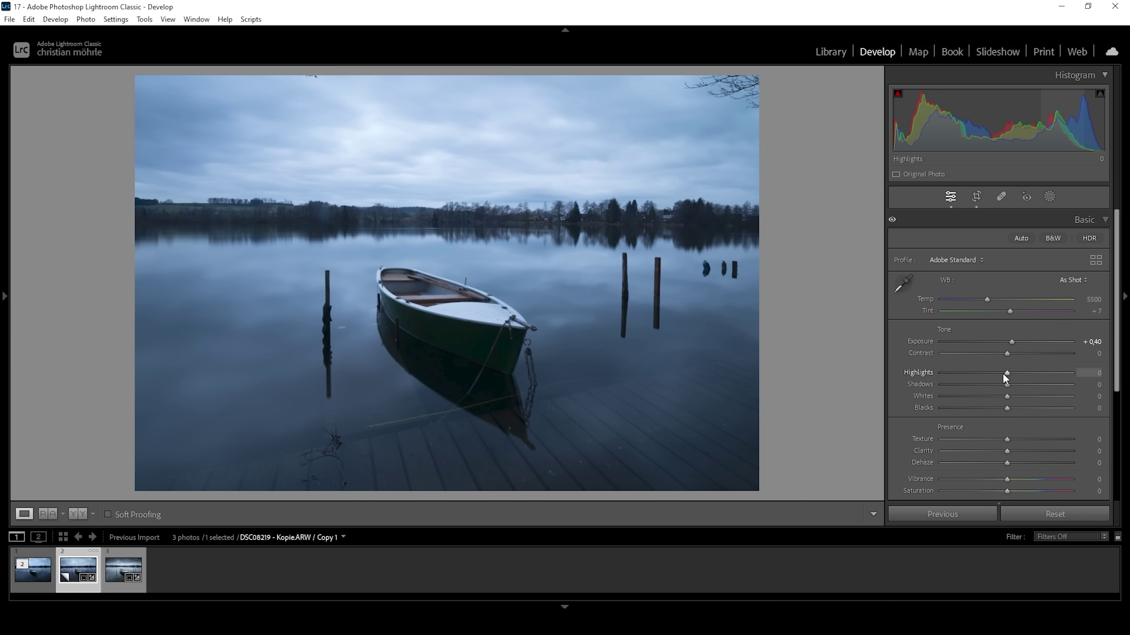
- Set Highlights to −36, Blacks to +14 and Whites to +23
{"action": "left_click_drag", "start_coordinate": [1002, 372], "coordinate": [979, 377]}
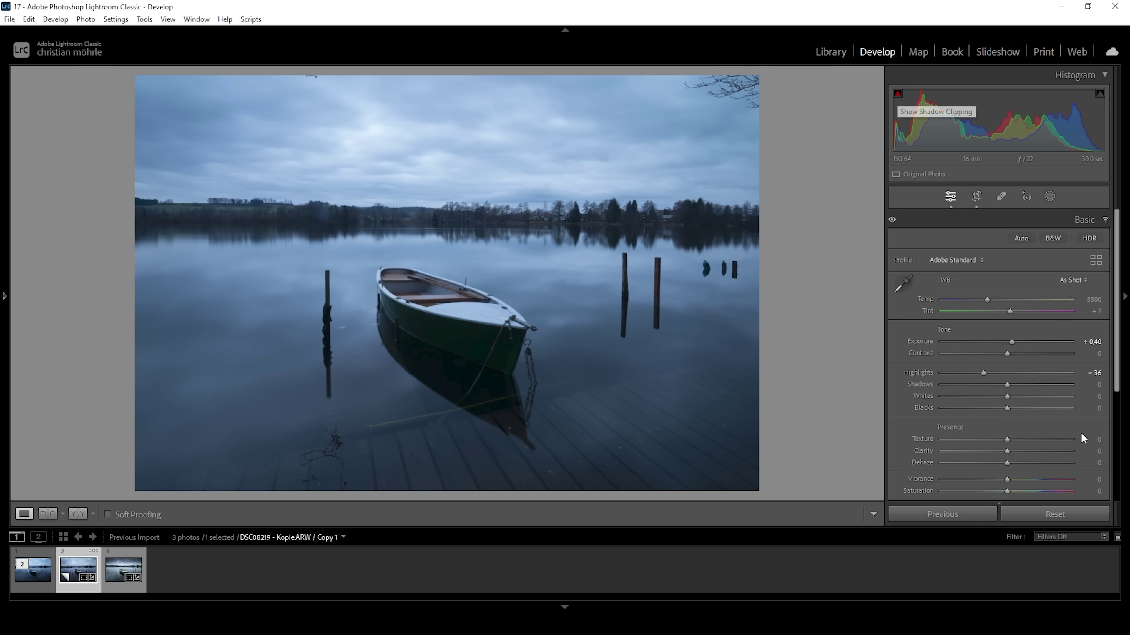
{"action": "left_click_drag", "start_coordinate": [1003, 411], "coordinate": [1014, 410]}
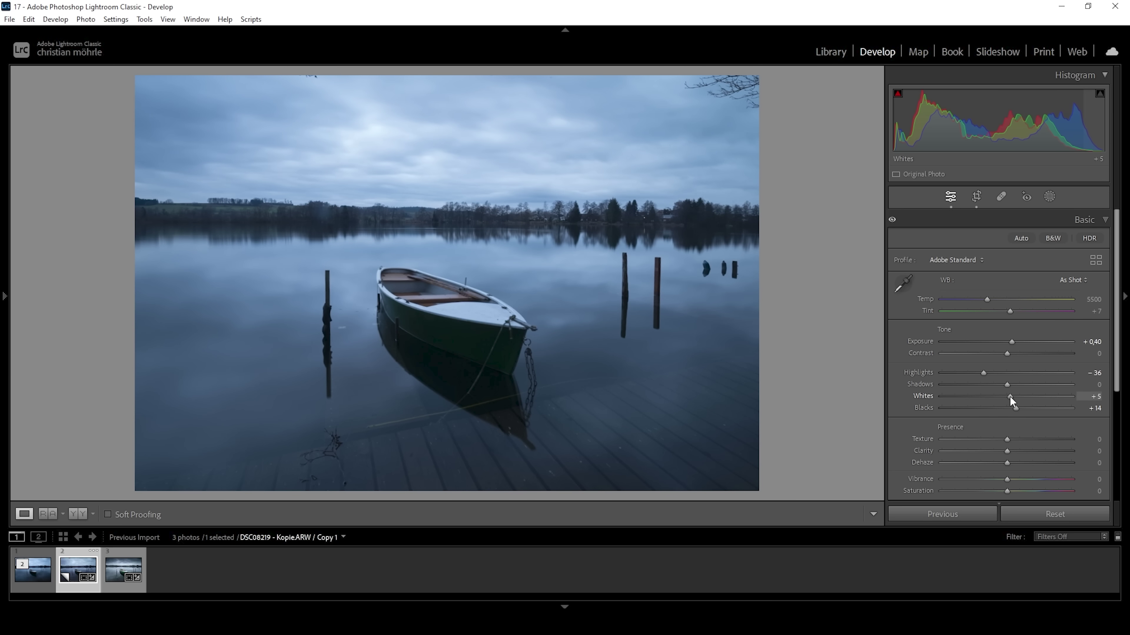
{"action": "left_click_drag", "start_coordinate": [1011, 397], "coordinate": [1011, 402]}
{"action": "left_click_drag", "start_coordinate": [1013, 403], "coordinate": [1020, 402]}
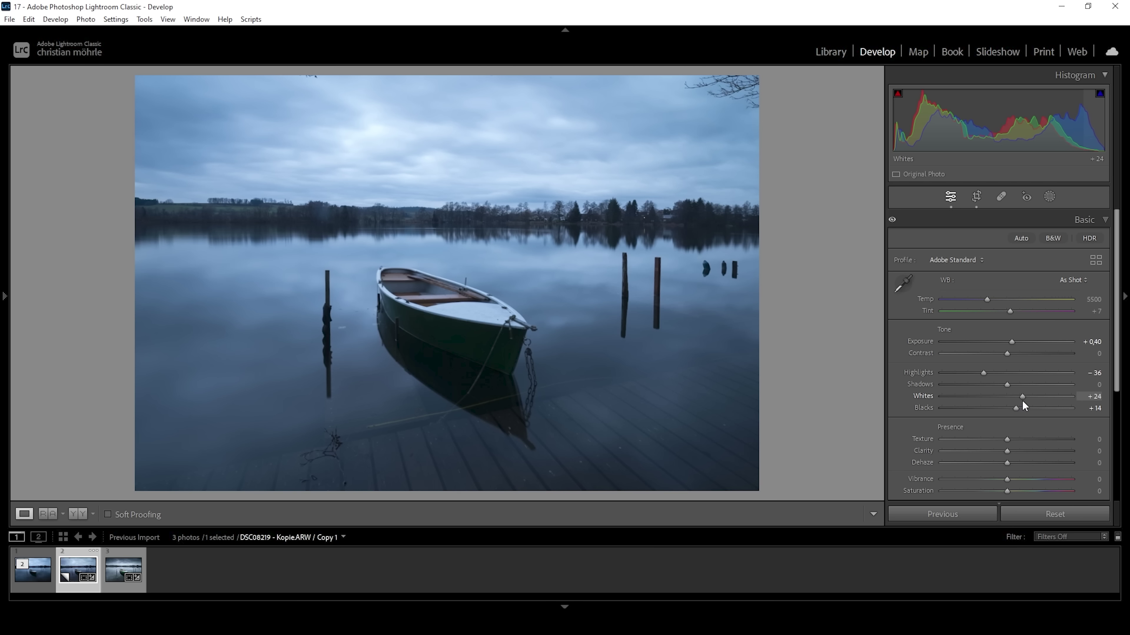
{"action": "left_click_drag", "start_coordinate": [1023, 402], "coordinate": [1021, 402]}
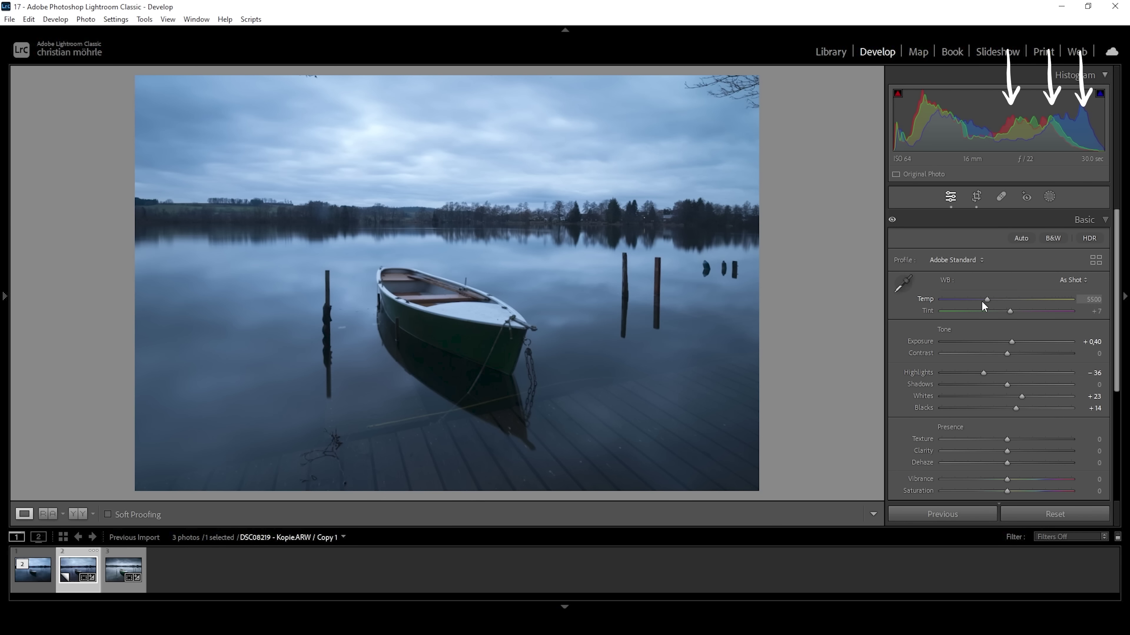
- Drag the Temp slider from 5500 to 8408, making the white balance Custom
{"action": "left_click_drag", "start_coordinate": [983, 300], "coordinate": [1041, 299]}
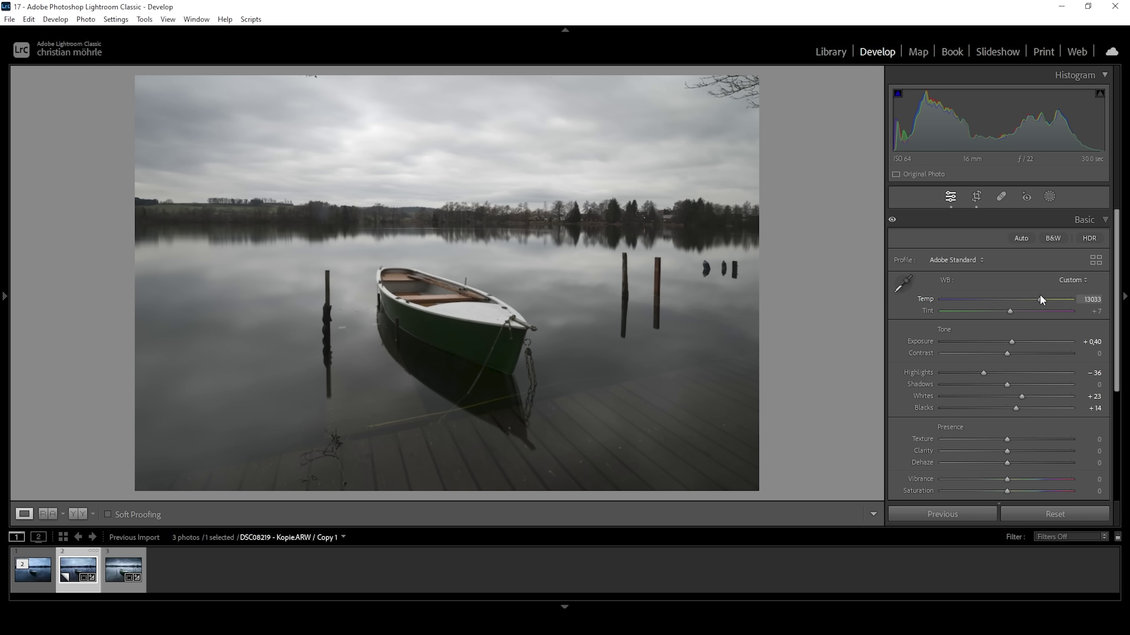
{"action": "left_click_drag", "start_coordinate": [1041, 299], "coordinate": [1040, 298]}
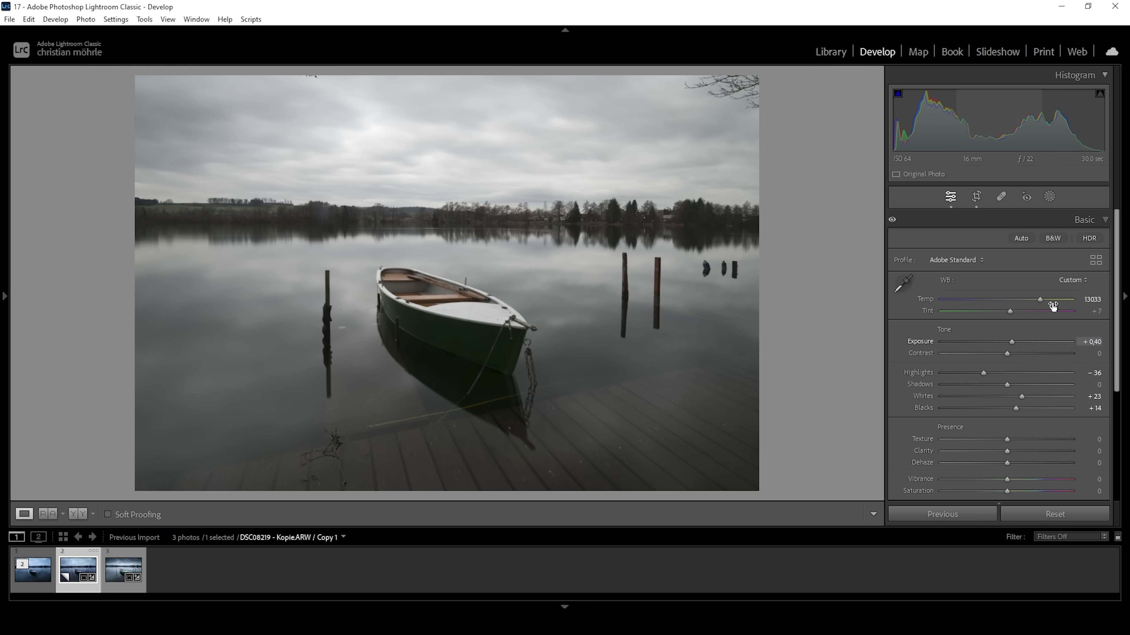
{"action": "left_click_drag", "start_coordinate": [1041, 299], "coordinate": [1022, 299]}
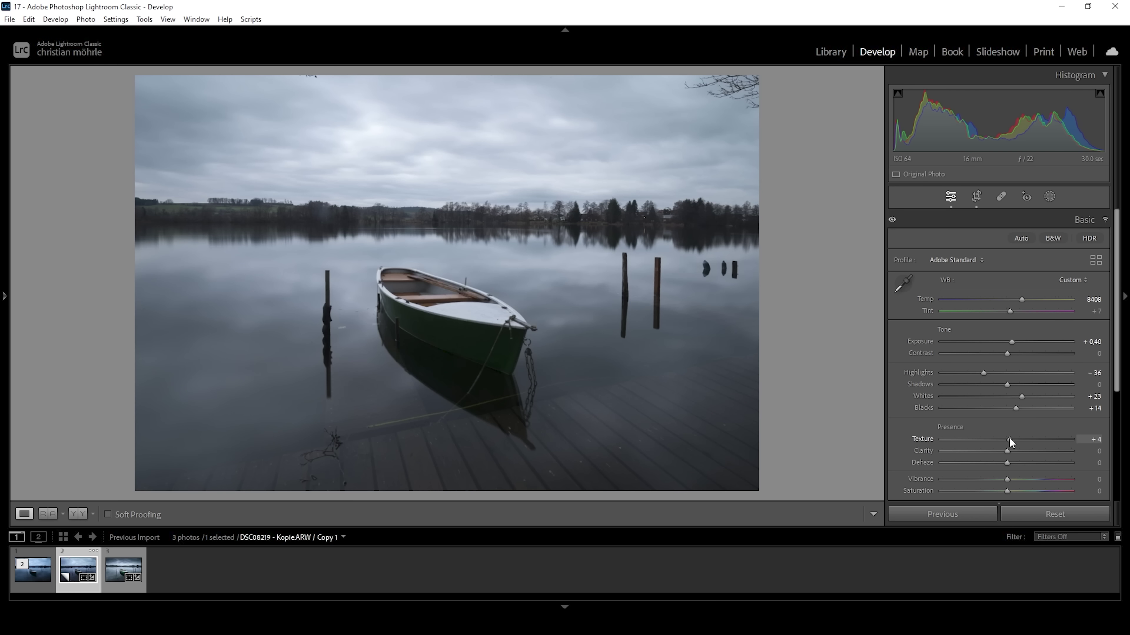
- Set Texture to +5 and Clarity to −15, then compare the edit in Reference View
{"action": "left_click_drag", "start_coordinate": [1010, 437], "coordinate": [1009, 437]}
{"action": "left_click_drag", "start_coordinate": [1000, 451], "coordinate": [1003, 463]}
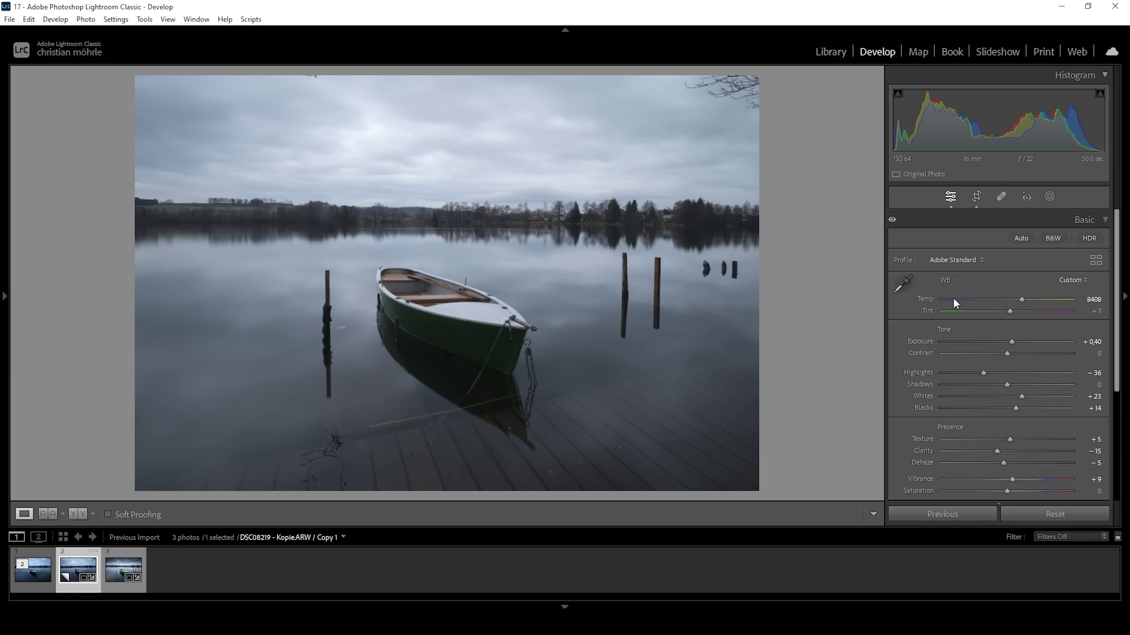
{"action": "left_click", "coordinate": [43, 514]}
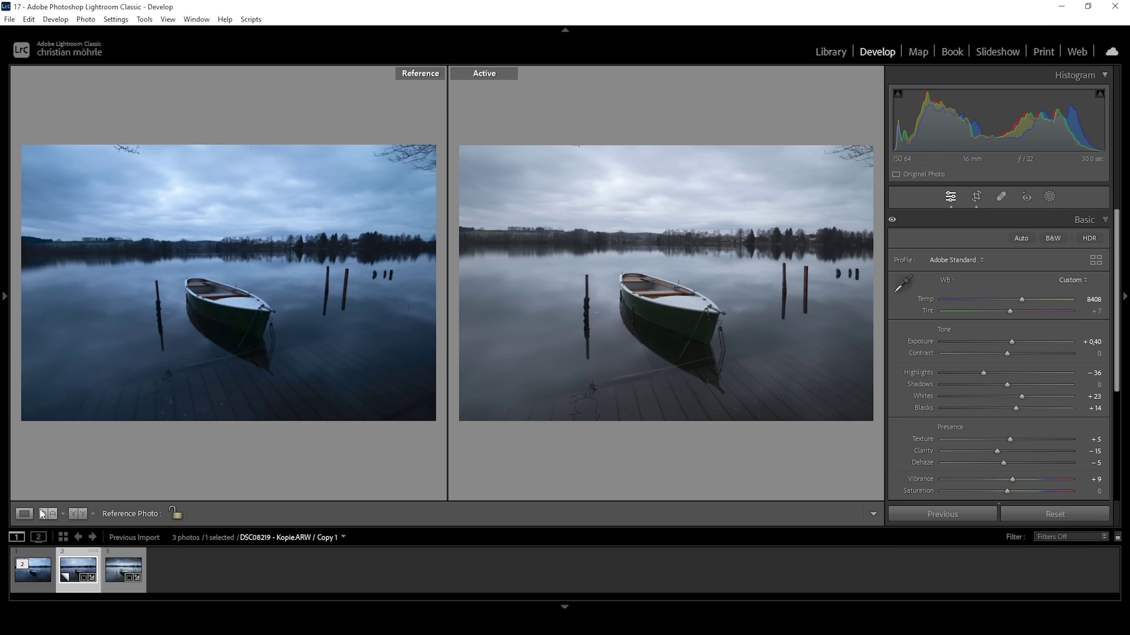
- Leave Reference View for the single-photo view and show the masking options
{"action": "key", "text": "shift+r"}
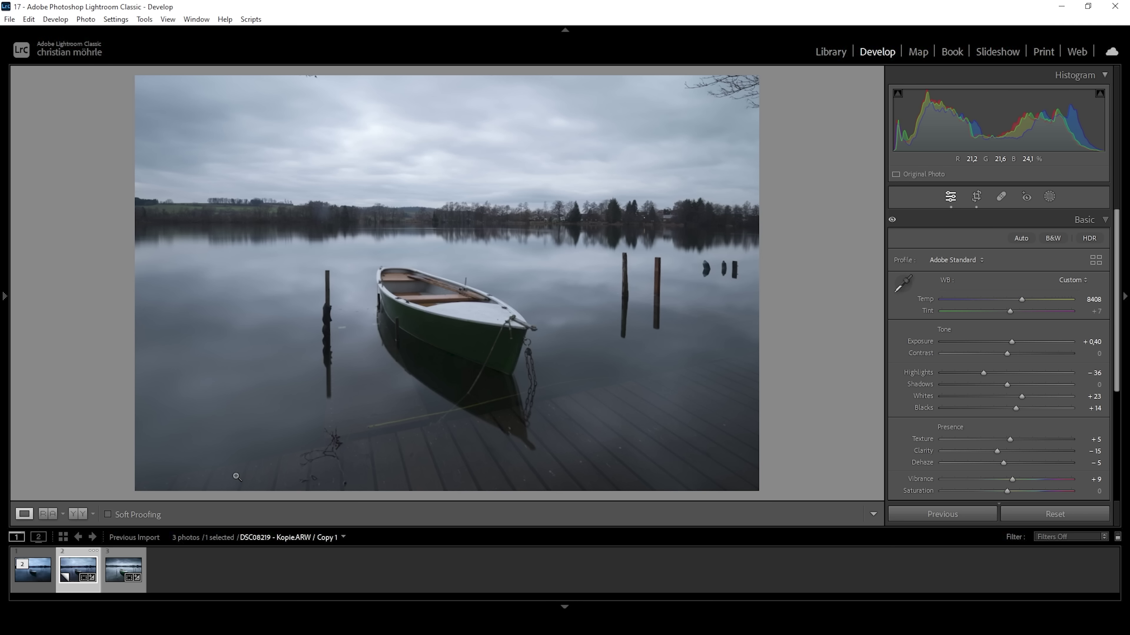
{"action": "left_click", "coordinate": [1051, 198]}
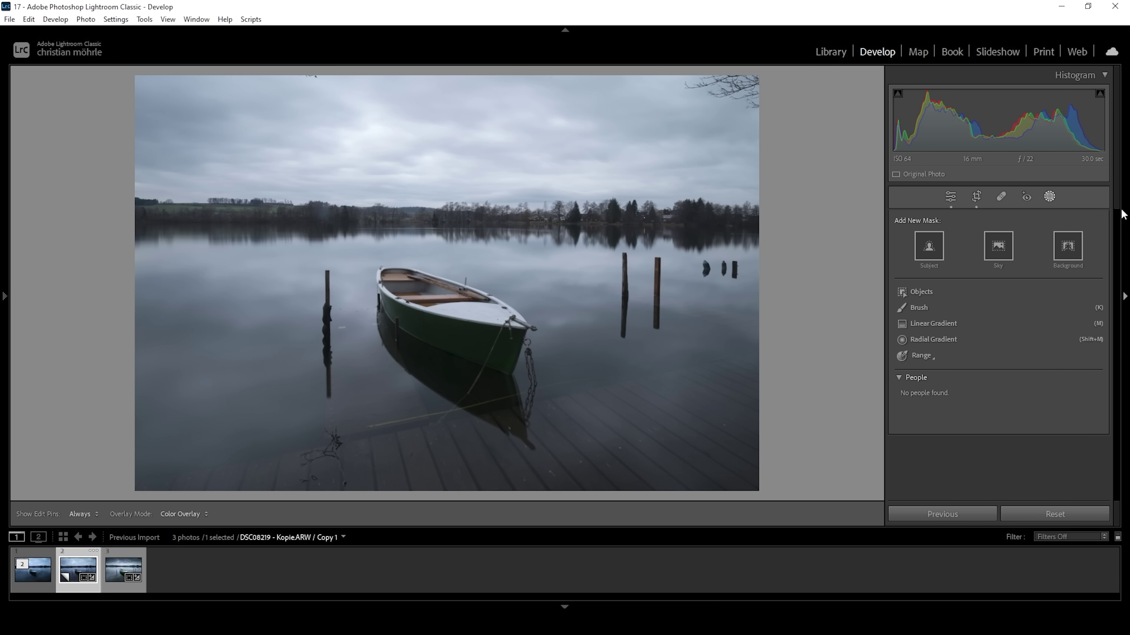
- Draw a linear gradient mask from the top of the sky down to the horizon
{"action": "left_click", "coordinate": [934, 325]}
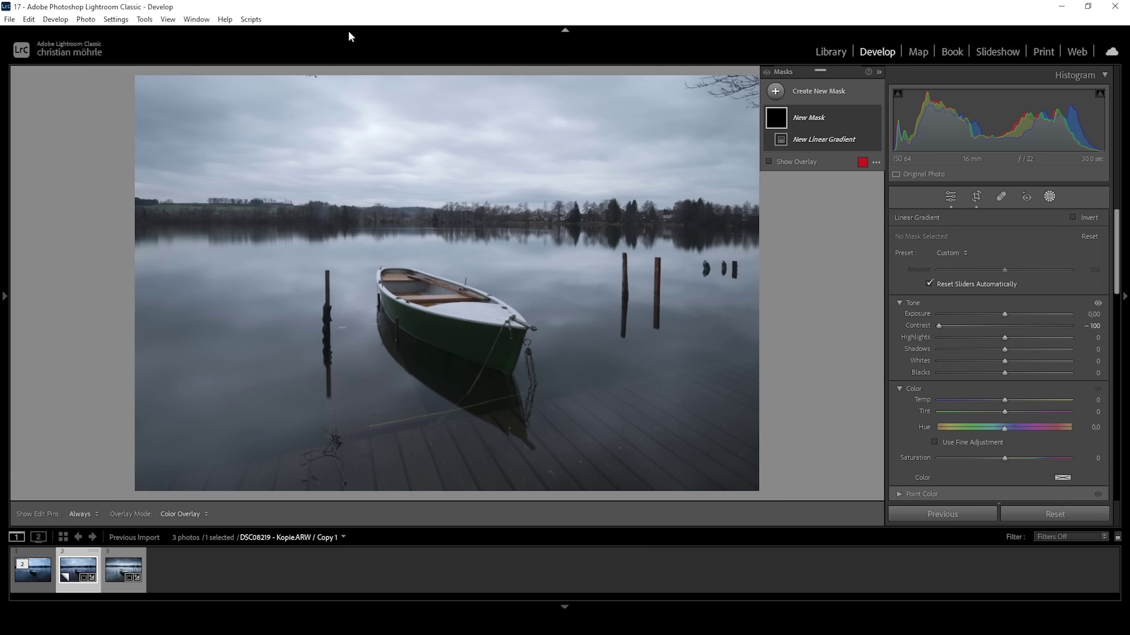
{"action": "left_click_drag", "start_coordinate": [458, 116], "coordinate": [462, 215]}
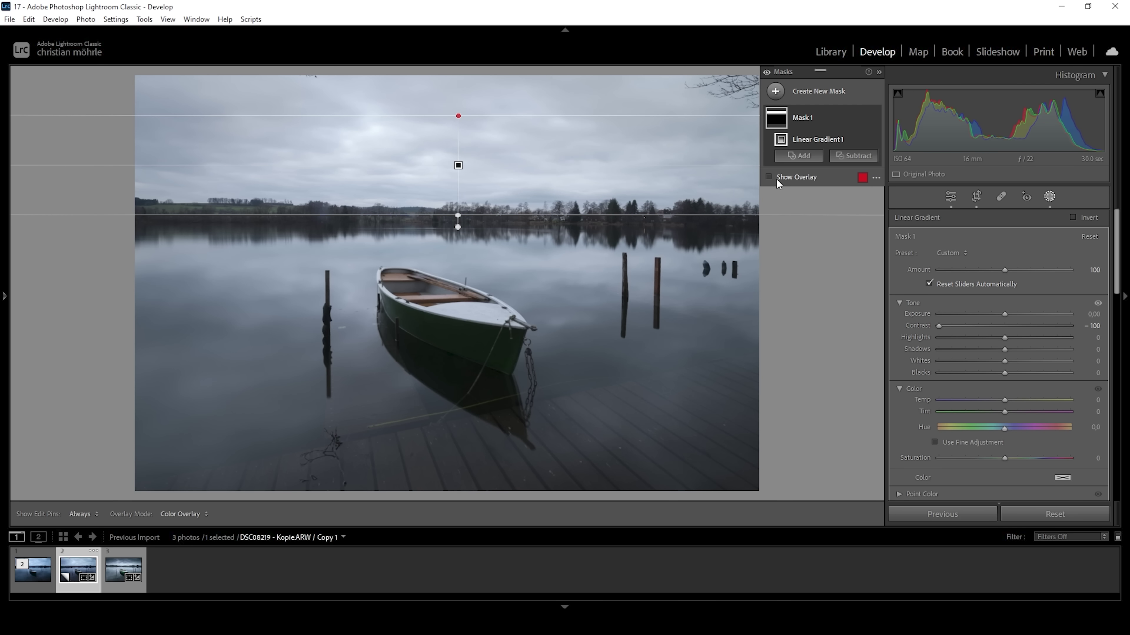
{"action": "left_click", "coordinate": [777, 180]}
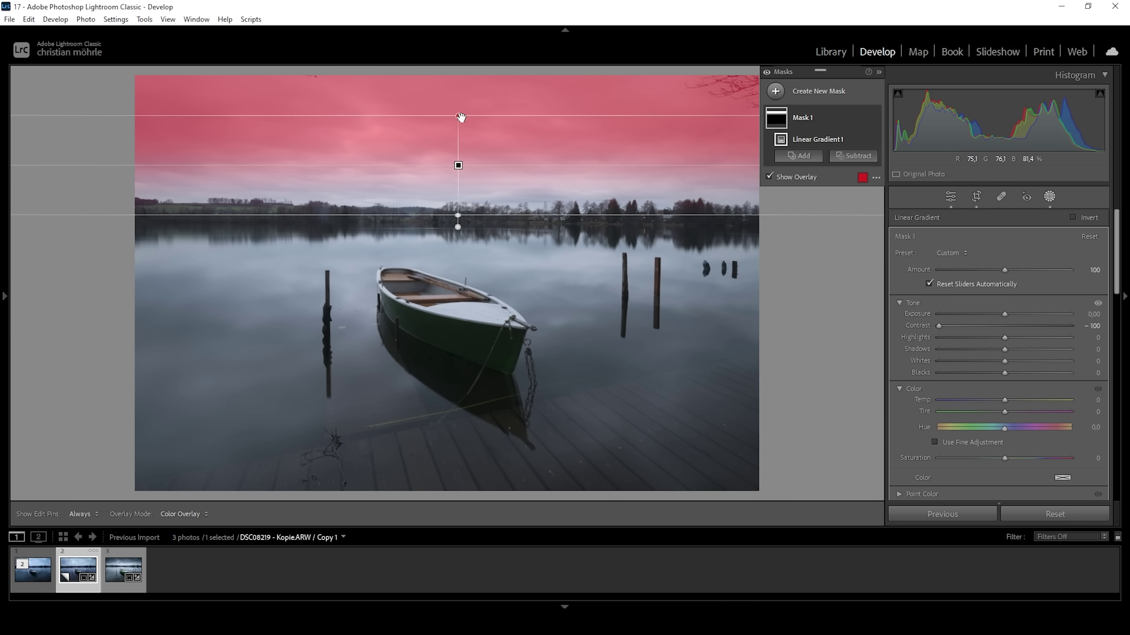
{"action": "left_click_drag", "start_coordinate": [461, 117], "coordinate": [452, 109]}
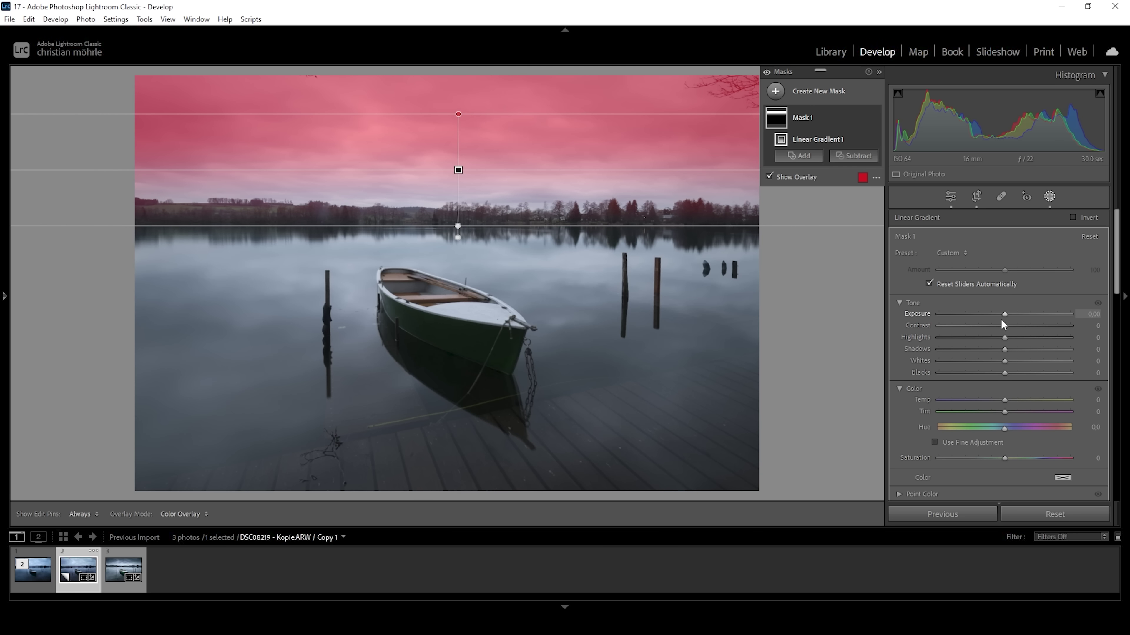
- Give the sky gradient Exposure −1,96, Contrast 17, Clarity 52 and Temp −7
{"action": "left_click_drag", "start_coordinate": [1003, 313], "coordinate": [971, 319]}
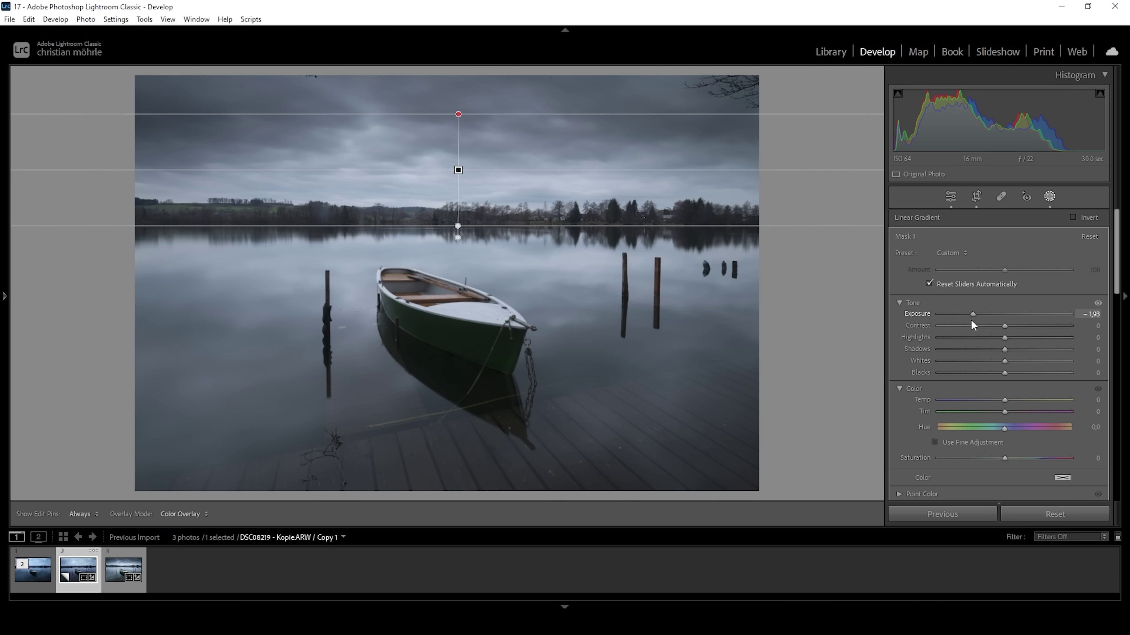
{"action": "left_click_drag", "start_coordinate": [971, 321], "coordinate": [970, 321]}
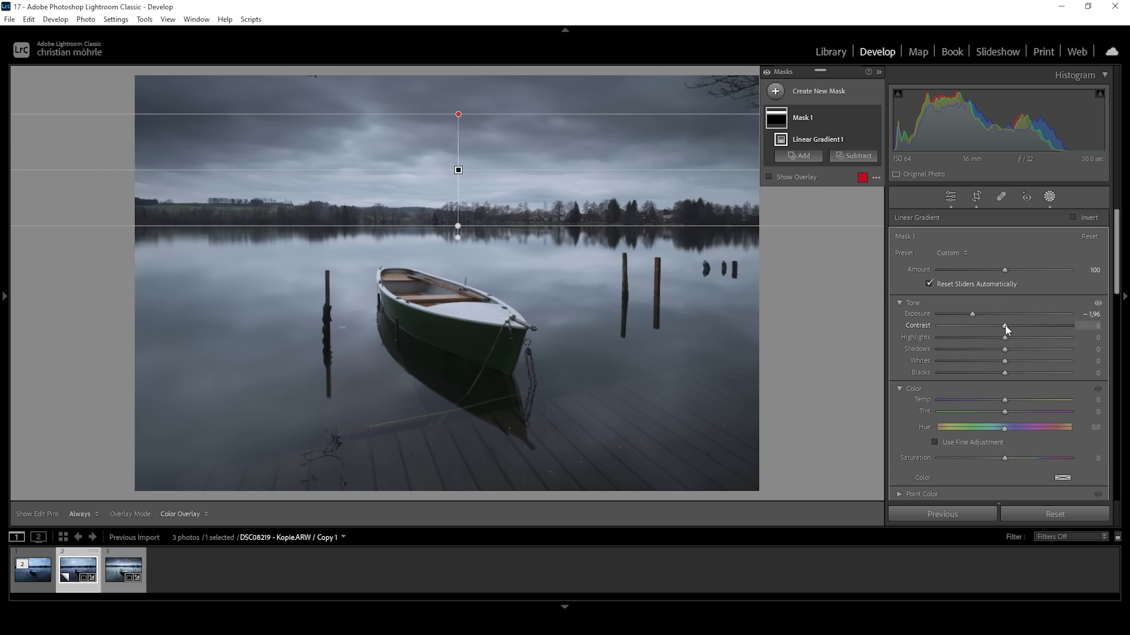
{"action": "left_click_drag", "start_coordinate": [1004, 325], "coordinate": [1014, 326]}
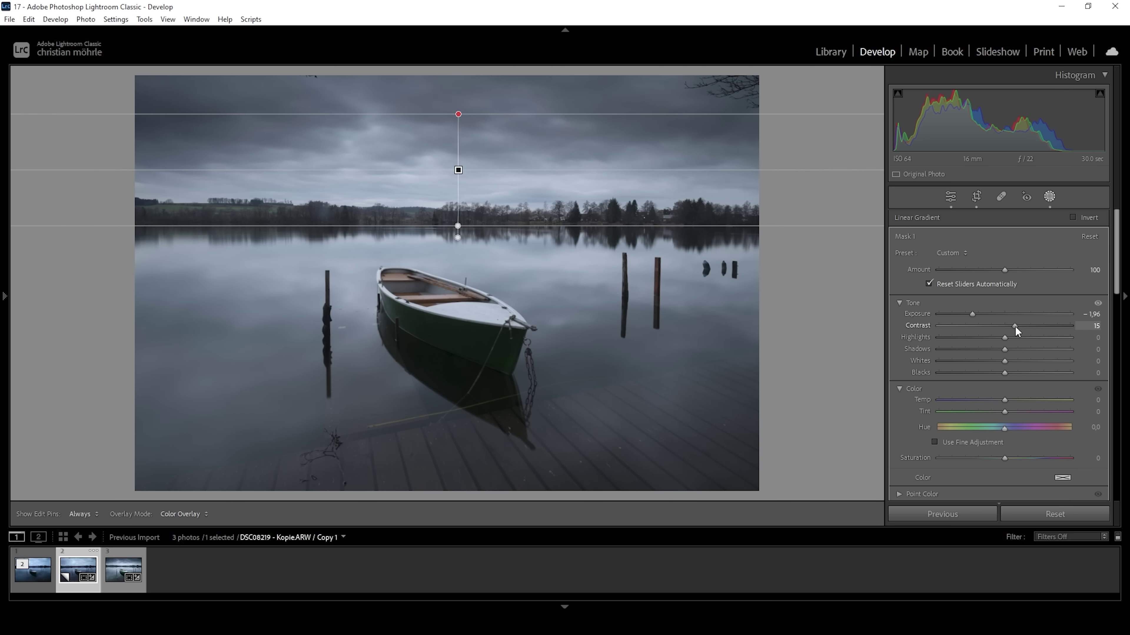
{"action": "scroll", "coordinate": [1038, 405], "scroll_direction": "down", "scroll_amount": 5}
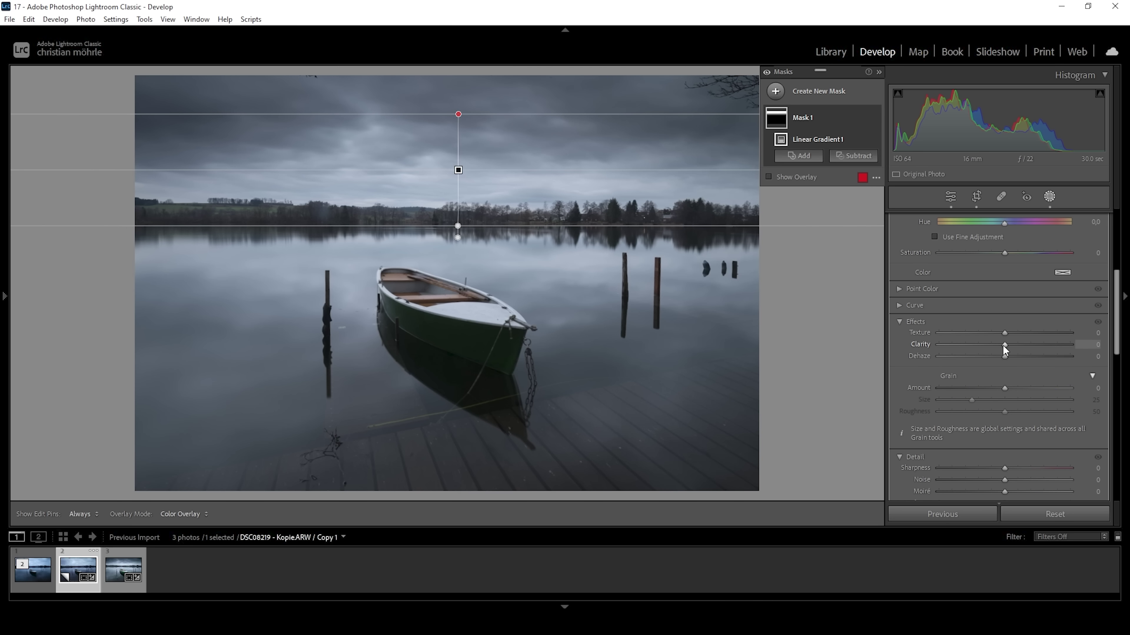
{"action": "left_click_drag", "start_coordinate": [1003, 344], "coordinate": [1036, 348]}
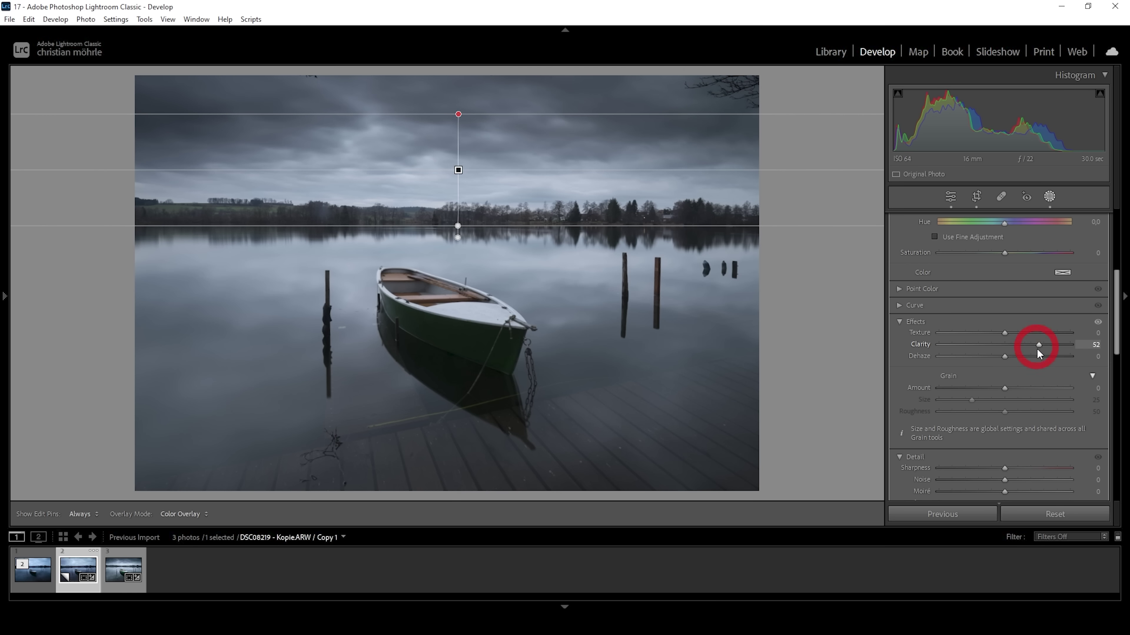
{"action": "scroll", "coordinate": [1027, 372], "scroll_direction": "up", "scroll_amount": 5}
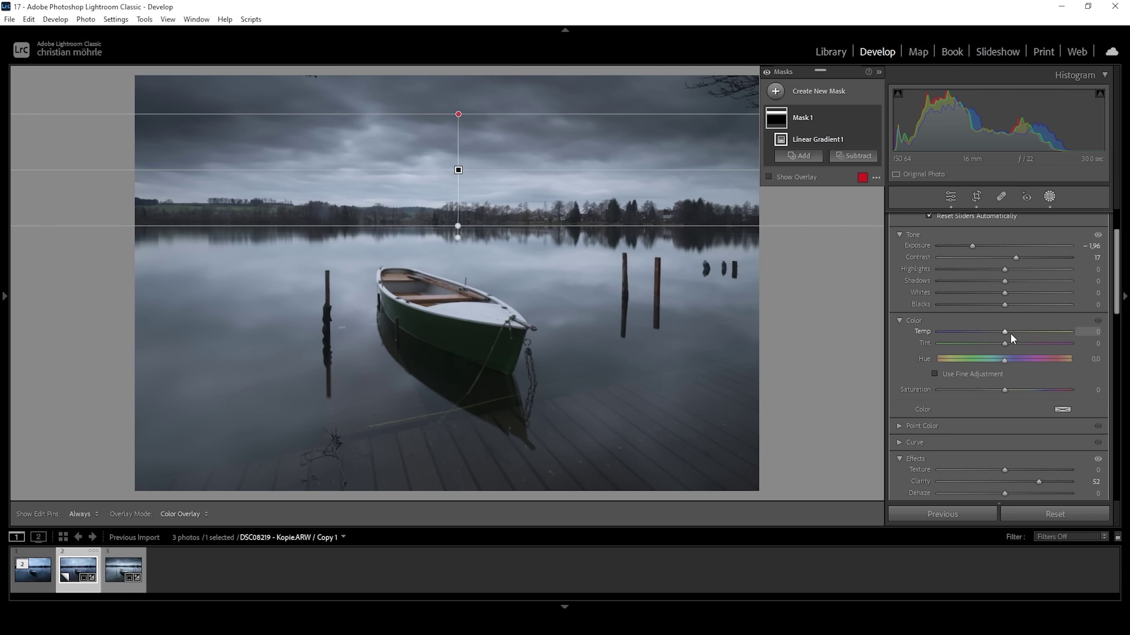
{"action": "left_click_drag", "start_coordinate": [1004, 331], "coordinate": [1001, 332]}
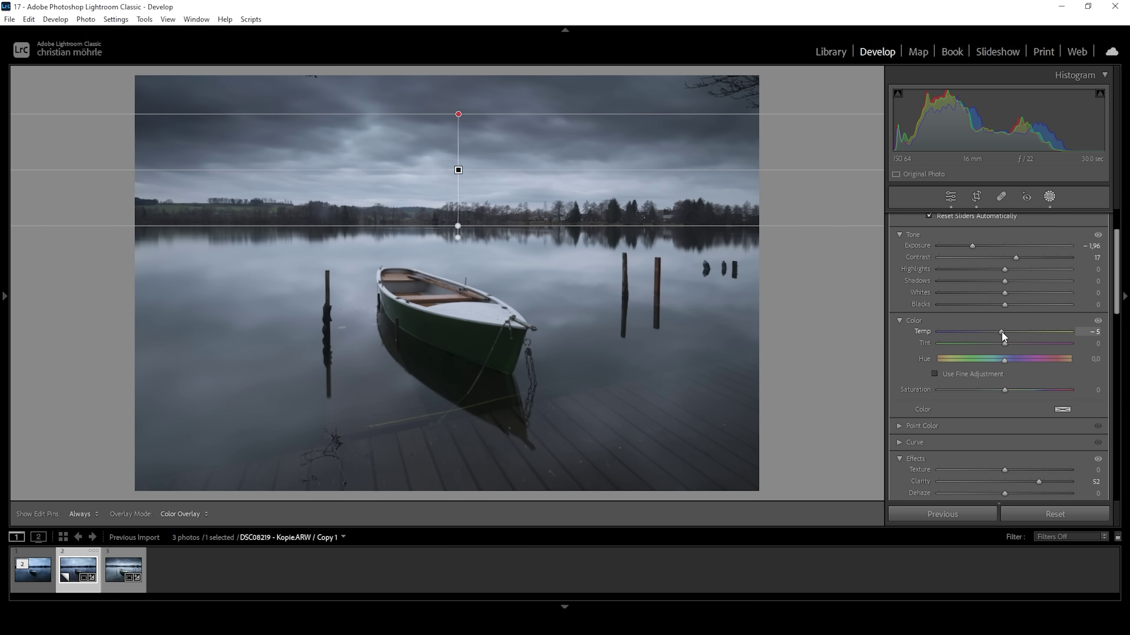
{"action": "left_click_drag", "start_coordinate": [1000, 331], "coordinate": [1000, 331]}
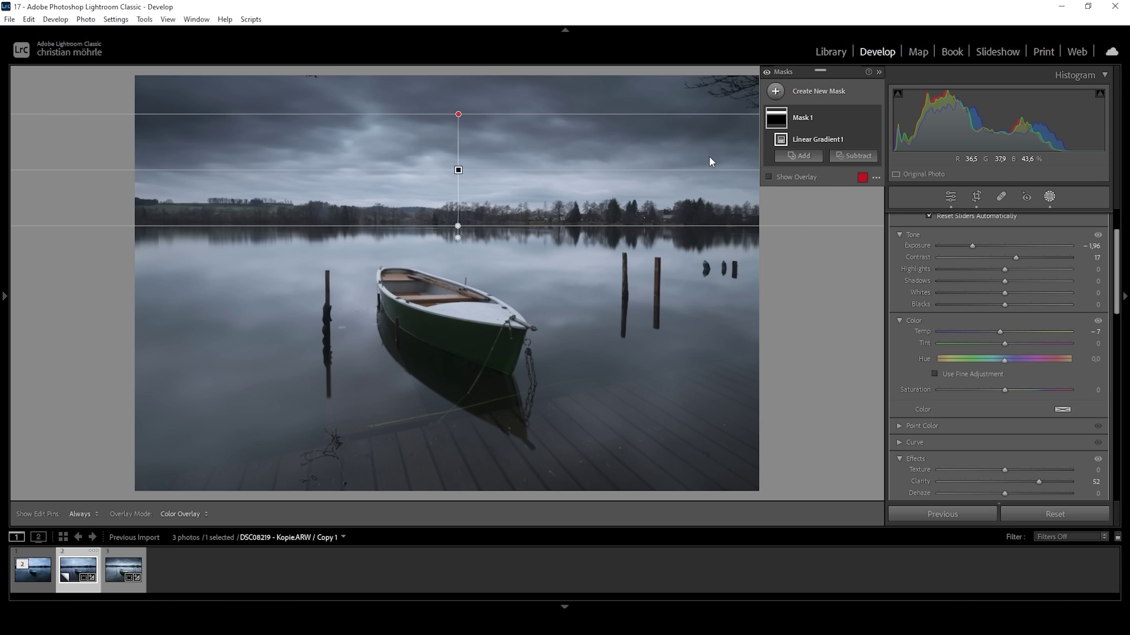
{"action": "left_click", "coordinate": [778, 91]}
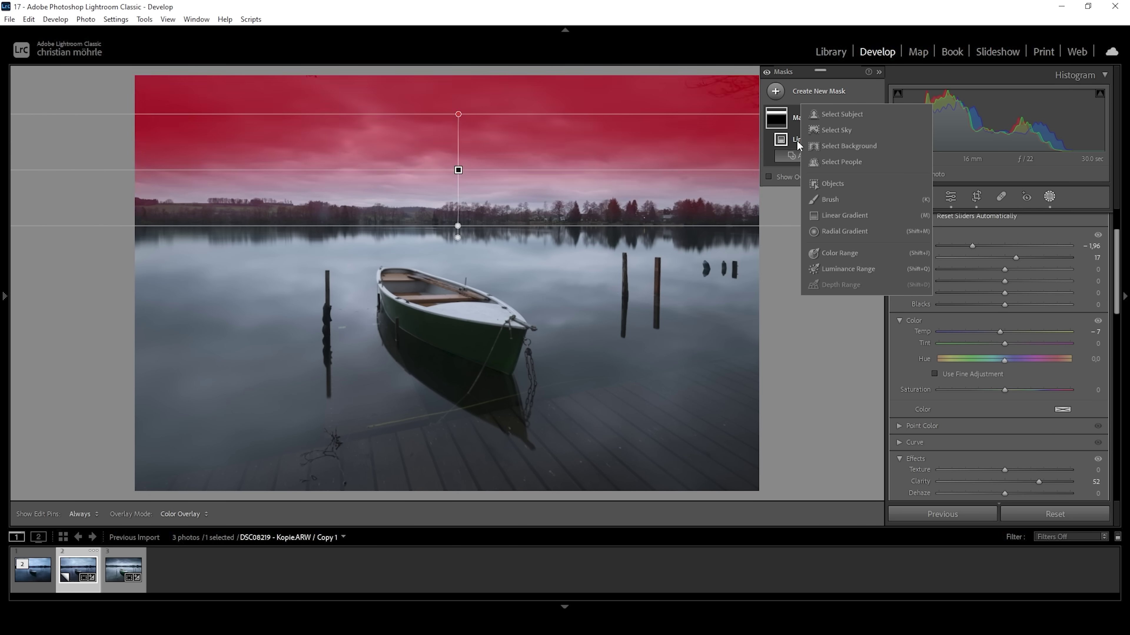
- Add a radial gradient over the horizon, limit it to the sky, and set Whites to 81
{"action": "left_click", "coordinate": [847, 231]}
{"action": "left_click_drag", "start_coordinate": [397, 190], "coordinate": [687, 229]}
{"action": "left_click_drag", "start_coordinate": [434, 181], "coordinate": [487, 200]}
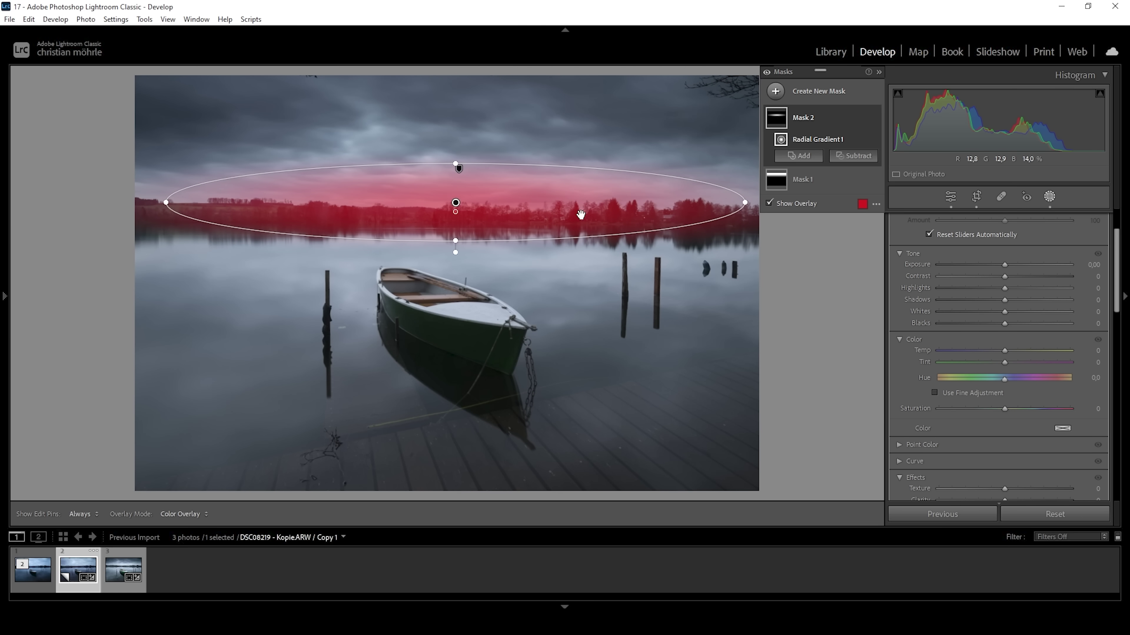
{"action": "left_click", "coordinate": [862, 120]}
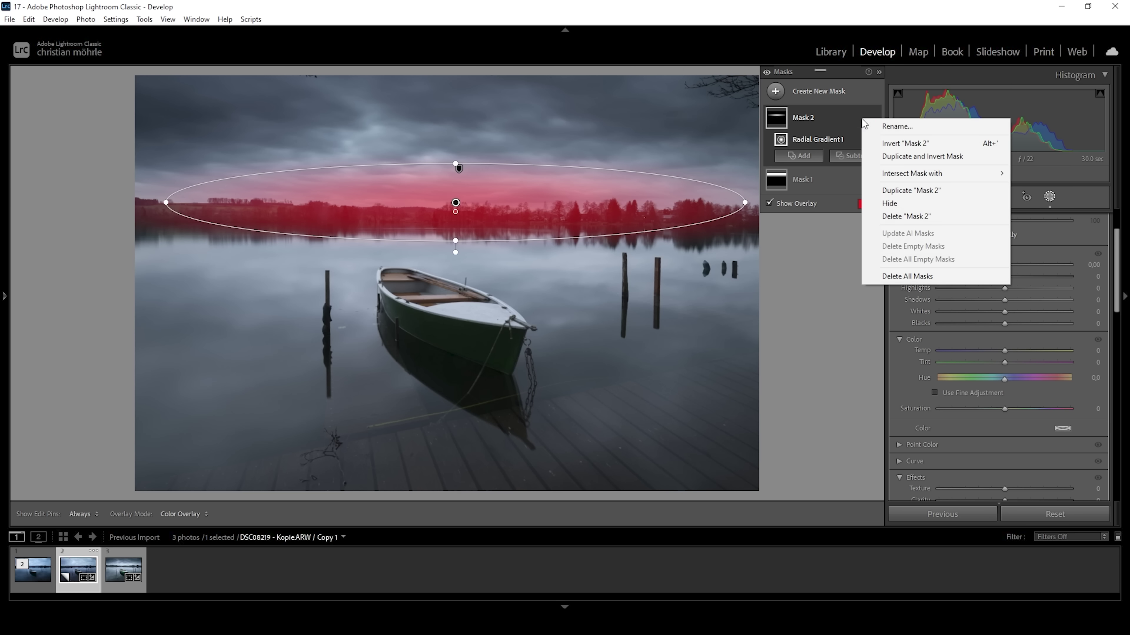
{"action": "mouse_move", "coordinate": [891, 174]}
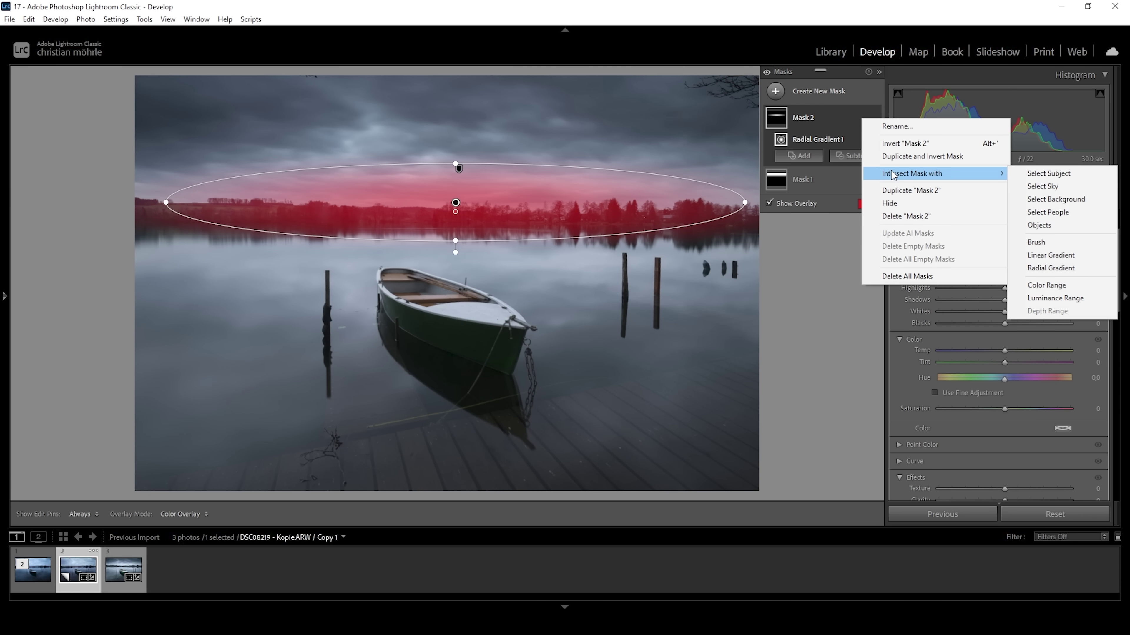
{"action": "left_click", "coordinate": [1043, 186]}
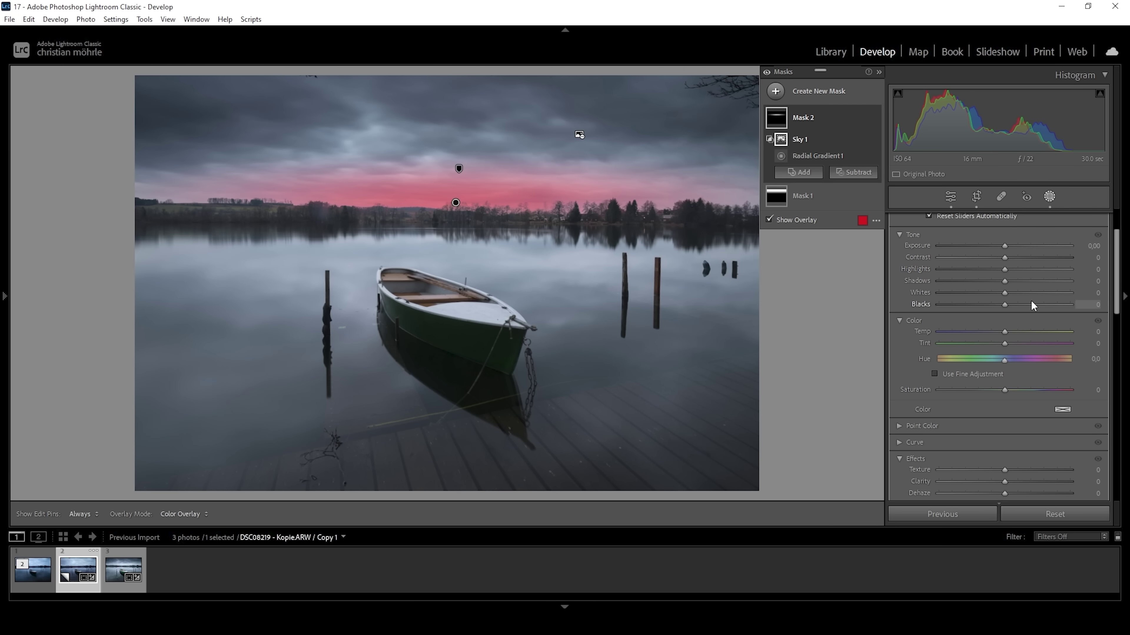
{"action": "left_click_drag", "start_coordinate": [1005, 293], "coordinate": [1056, 301]}
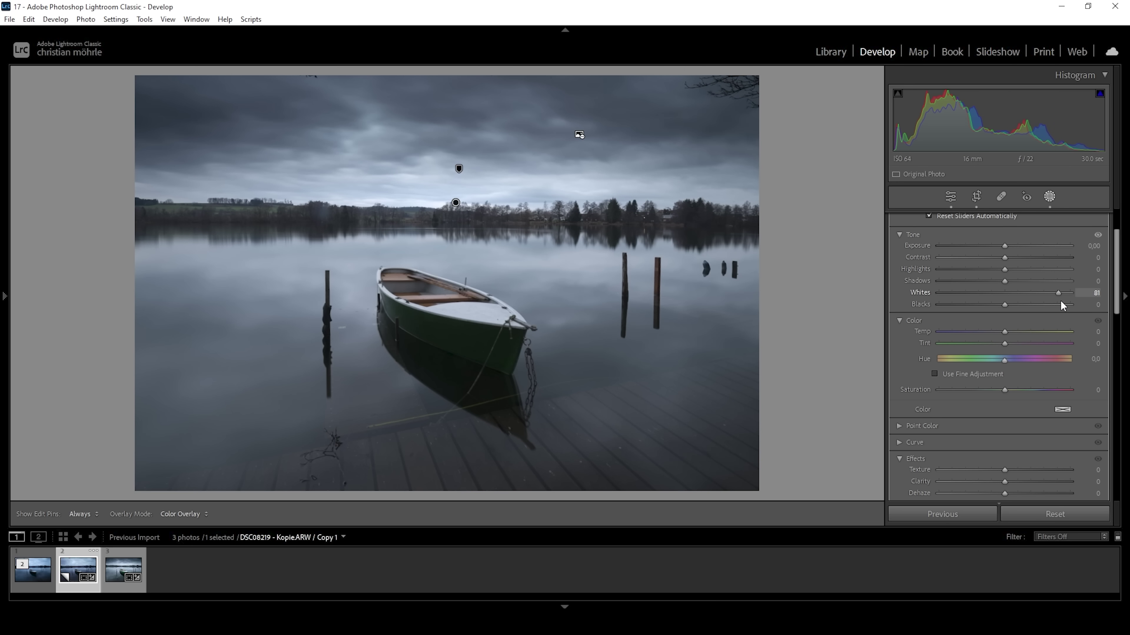
{"action": "left_click_drag", "start_coordinate": [1060, 301], "coordinate": [1060, 300]}
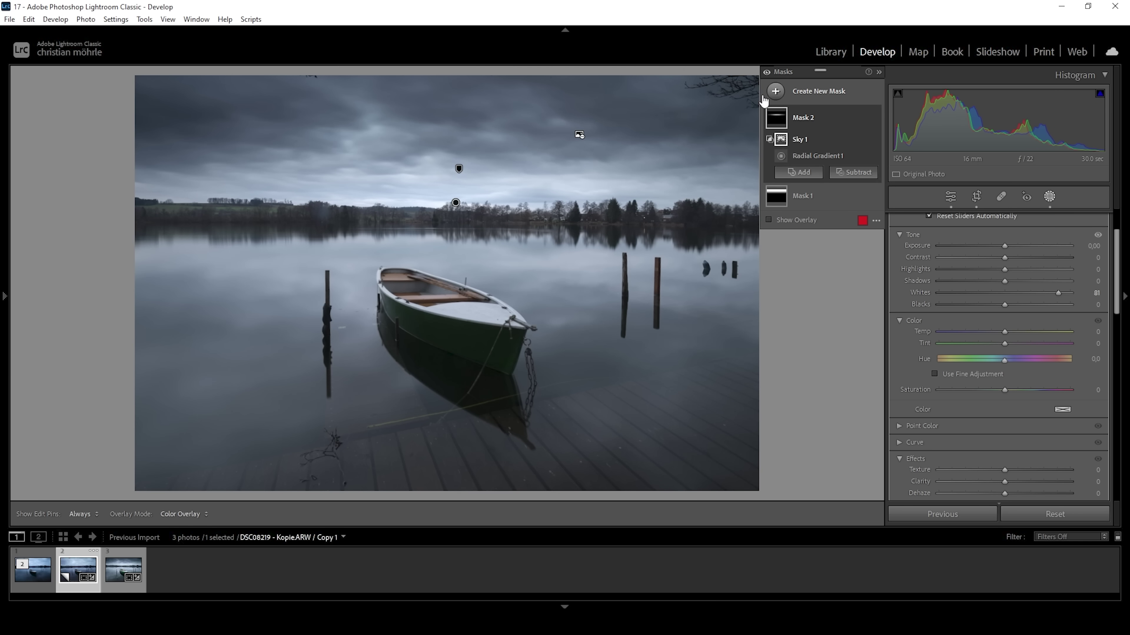
- Add a linear gradient down from the top of the sky with Exposure −0,82
{"action": "left_click", "coordinate": [775, 92]}
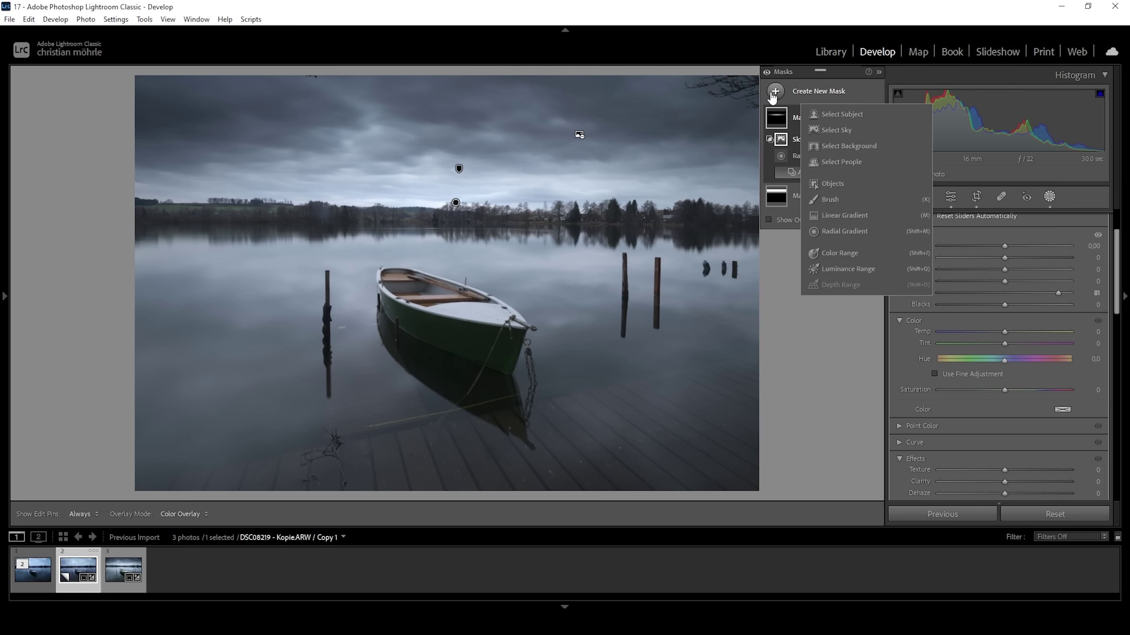
{"action": "left_click", "coordinate": [844, 215]}
{"action": "left_click_drag", "start_coordinate": [442, 76], "coordinate": [449, 129]}
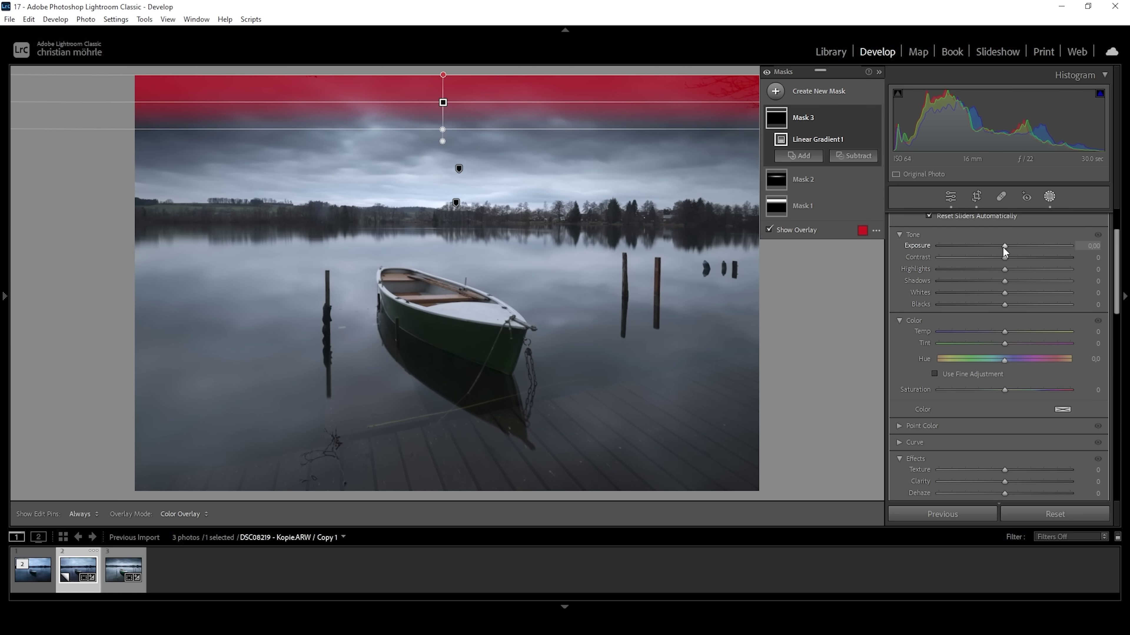
{"action": "left_click_drag", "start_coordinate": [1003, 246], "coordinate": [996, 247]}
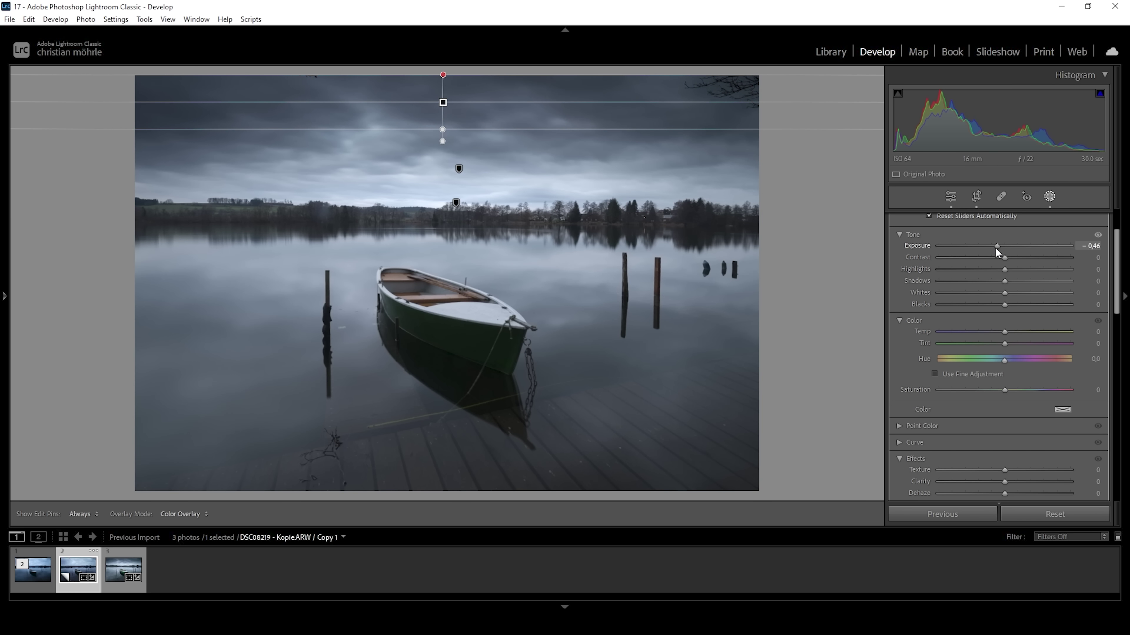
{"action": "left_click_drag", "start_coordinate": [994, 248], "coordinate": [990, 248]}
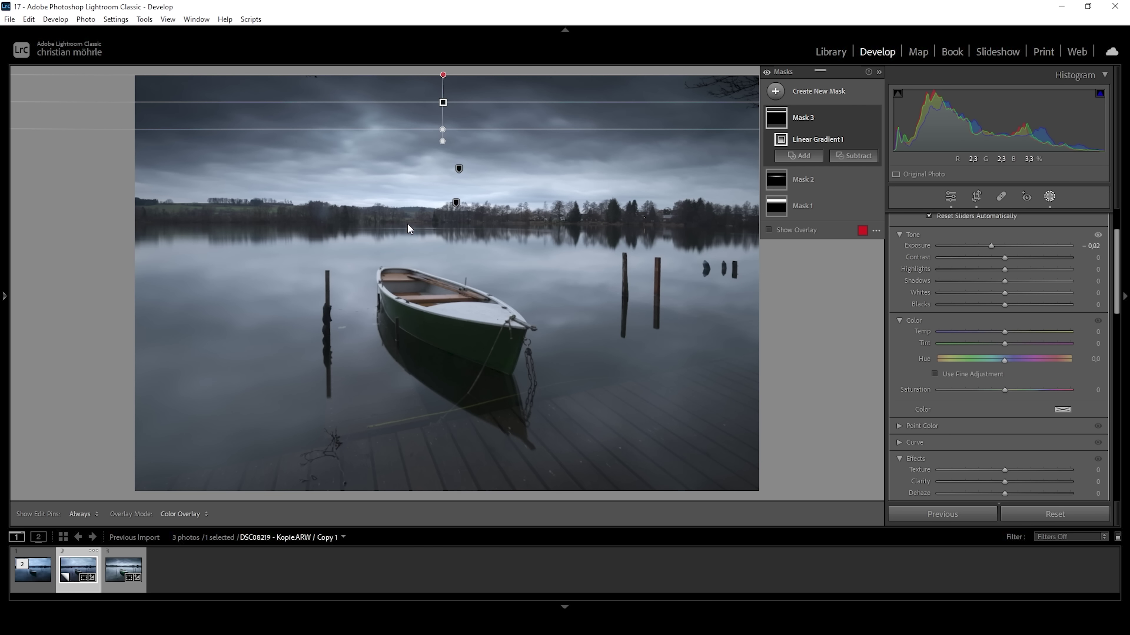
- Add a linear gradient from the boat's reflection up to the horizon with Clarity 100 and Blacks 4
{"action": "left_click", "coordinate": [775, 92]}
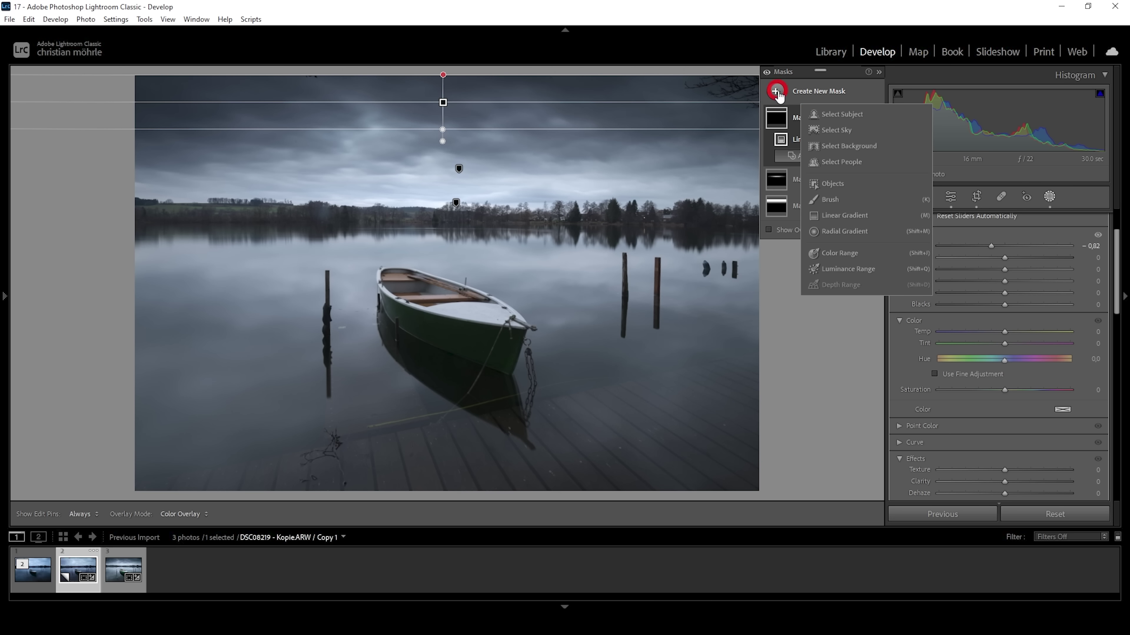
{"action": "left_click", "coordinate": [831, 215]}
{"action": "left_click_drag", "start_coordinate": [412, 377], "coordinate": [390, 215]}
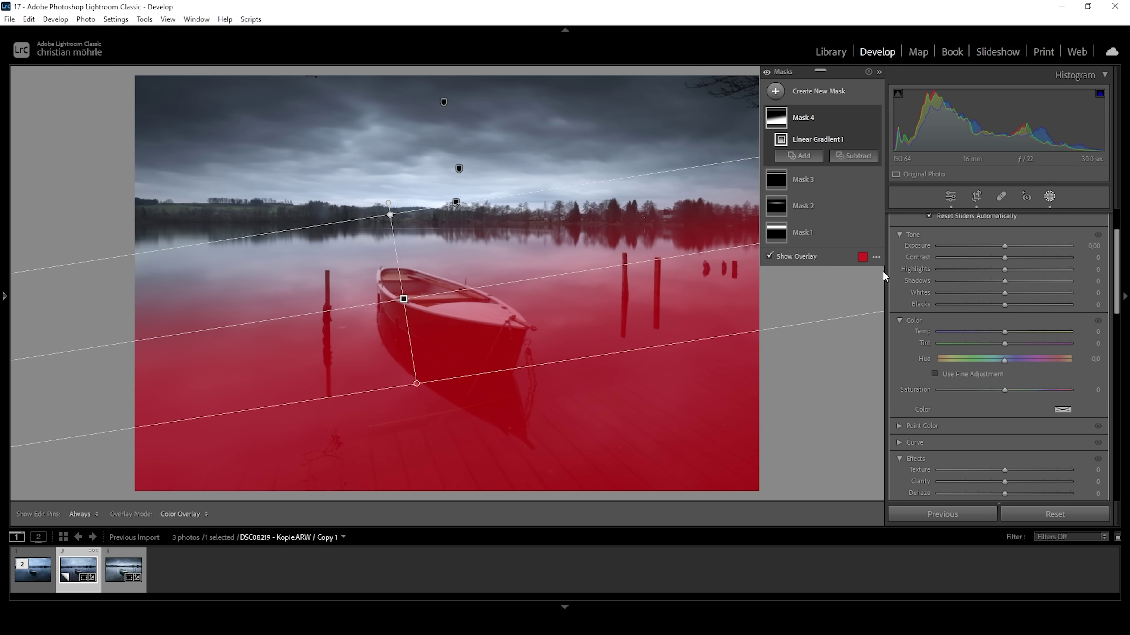
{"action": "scroll", "coordinate": [1030, 430], "scroll_direction": "down", "scroll_amount": 3}
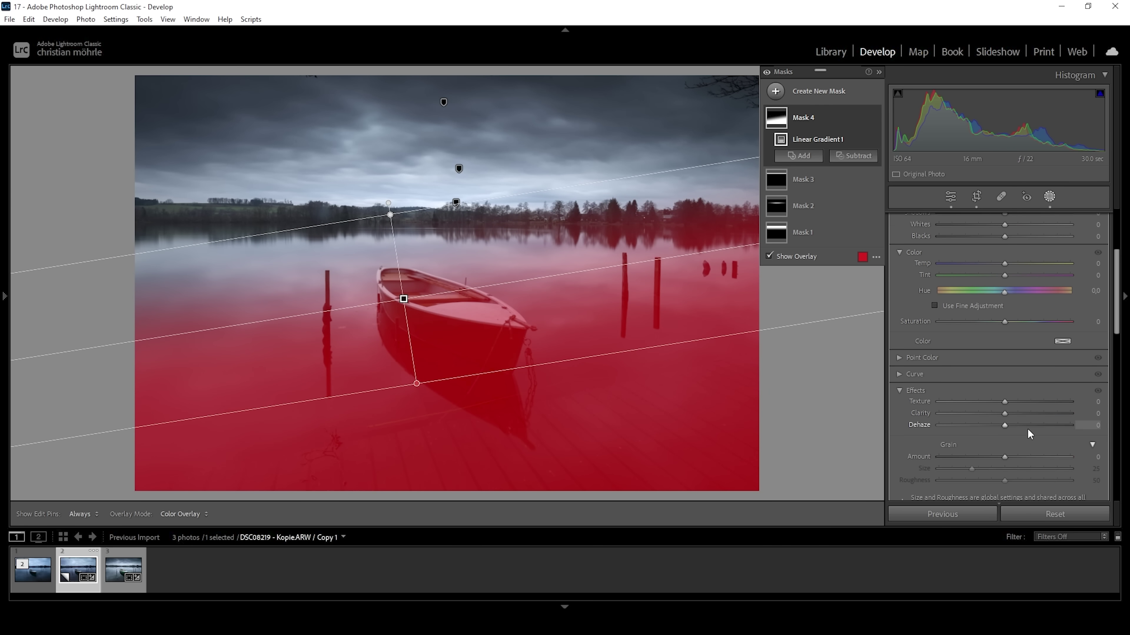
{"action": "left_click_drag", "start_coordinate": [1006, 413], "coordinate": [1076, 418]}
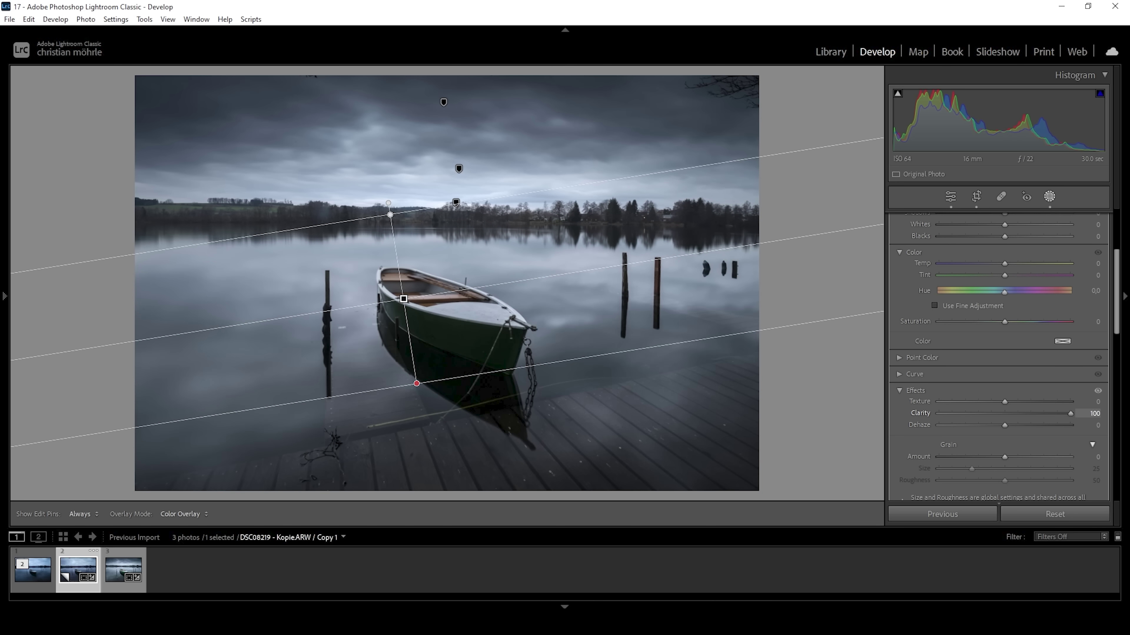
{"action": "left_click_drag", "start_coordinate": [1013, 419], "coordinate": [1095, 417]}
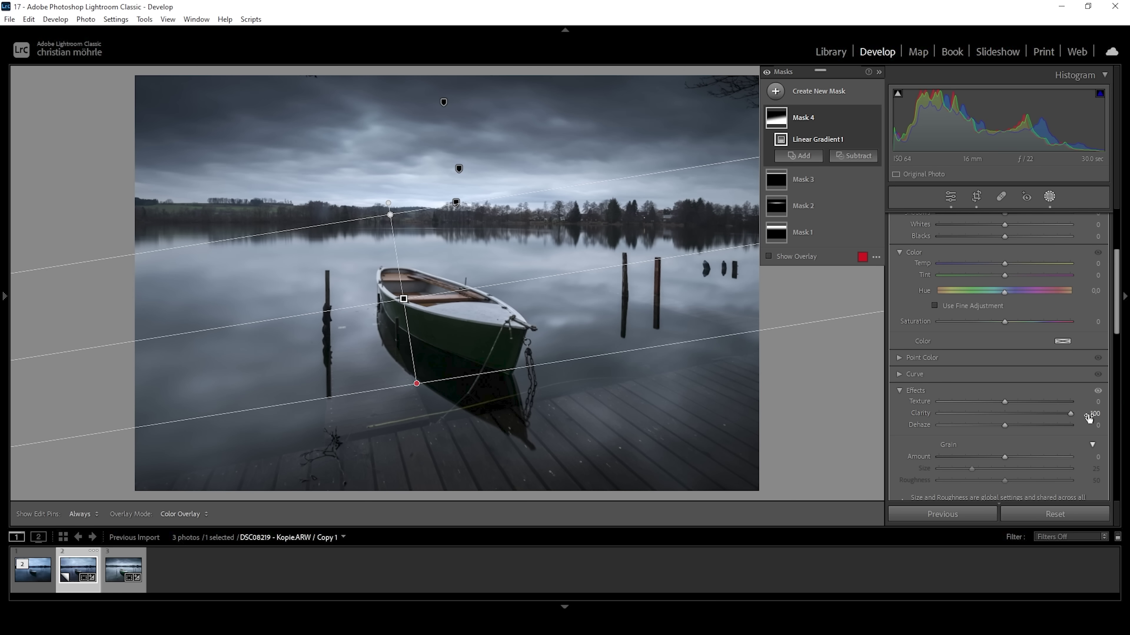
{"action": "left_click_drag", "start_coordinate": [1071, 418], "coordinate": [1078, 421]}
{"action": "left_click", "coordinate": [1004, 236]}
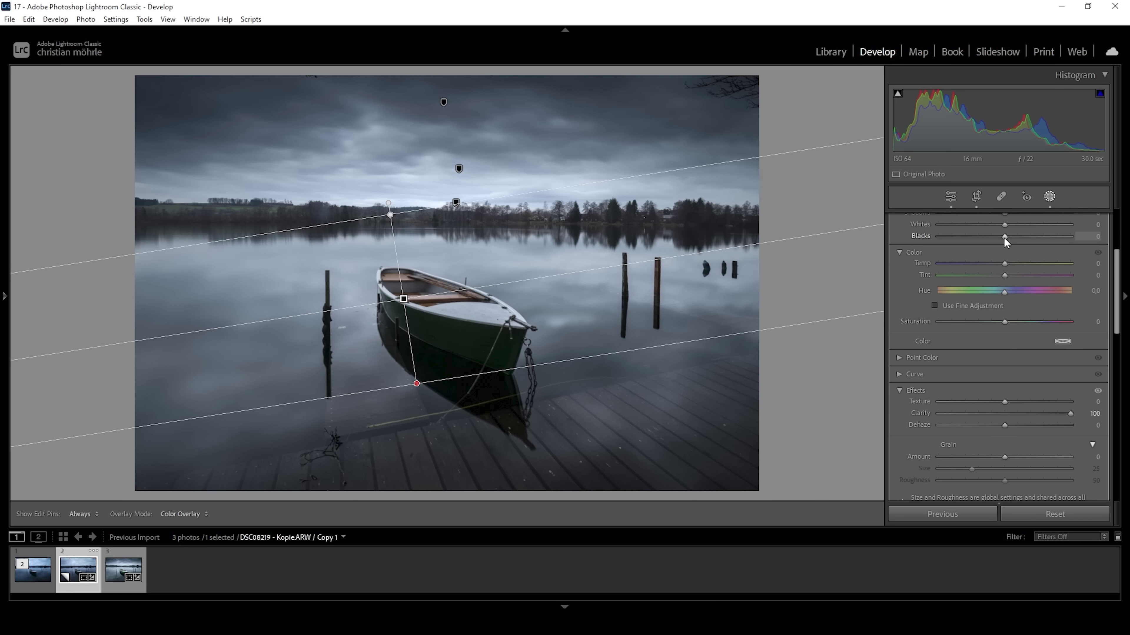
{"action": "left_click_drag", "start_coordinate": [1004, 238], "coordinate": [1007, 240]}
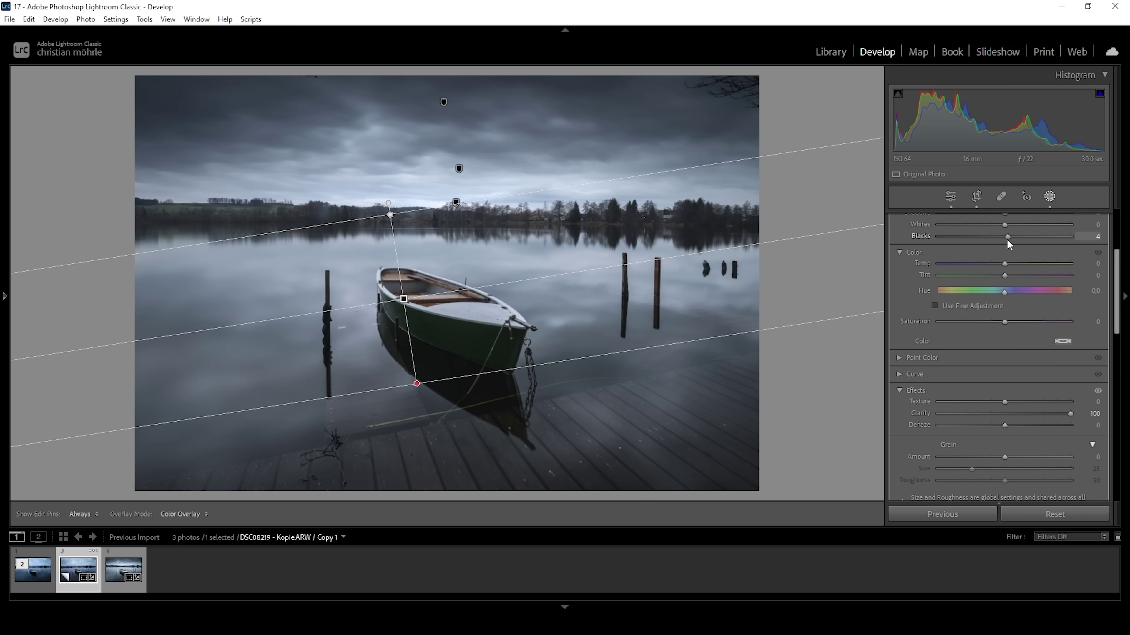
- Add a large radial gradient around the boat and mid-lake with Whites at 63
{"action": "left_click", "coordinate": [775, 91]}
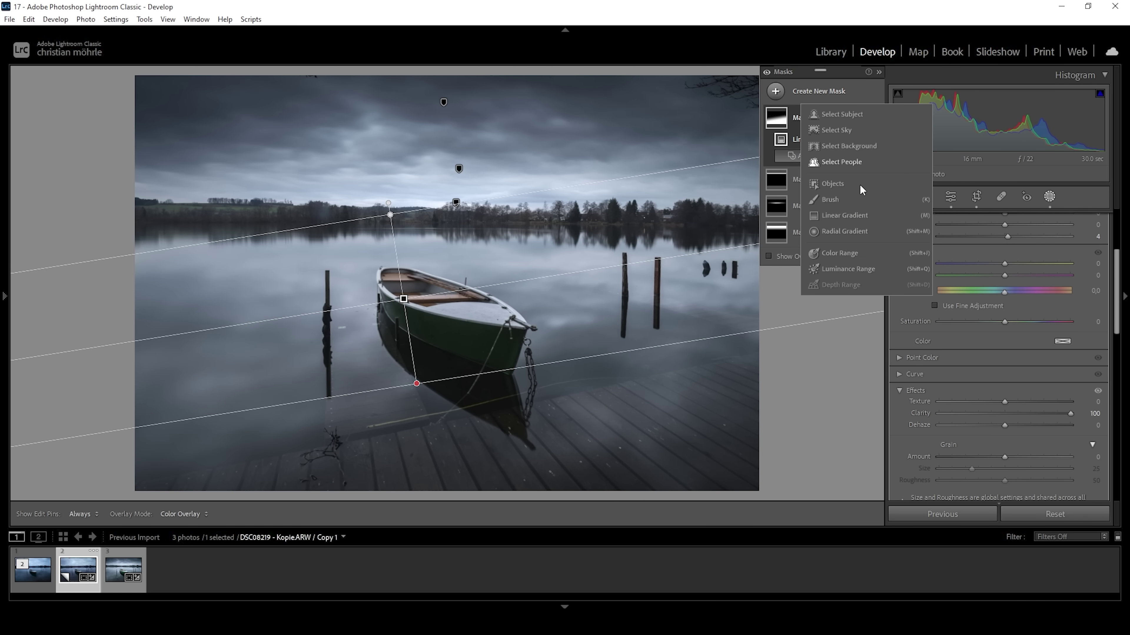
{"action": "left_click", "coordinate": [851, 239]}
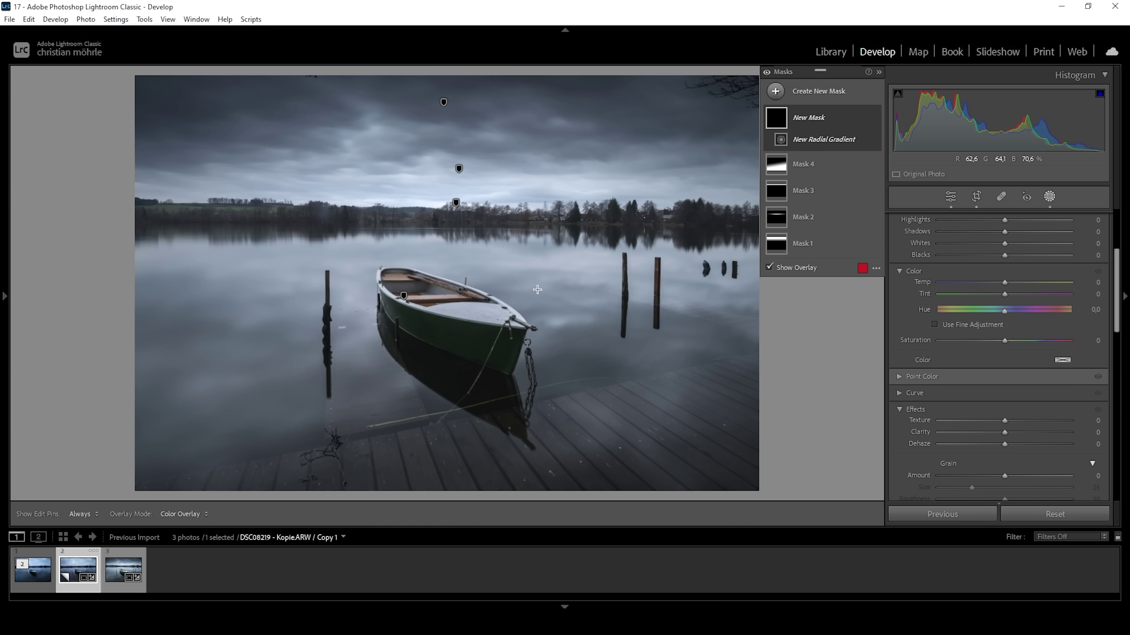
{"action": "left_click_drag", "start_coordinate": [427, 281], "coordinate": [670, 379]}
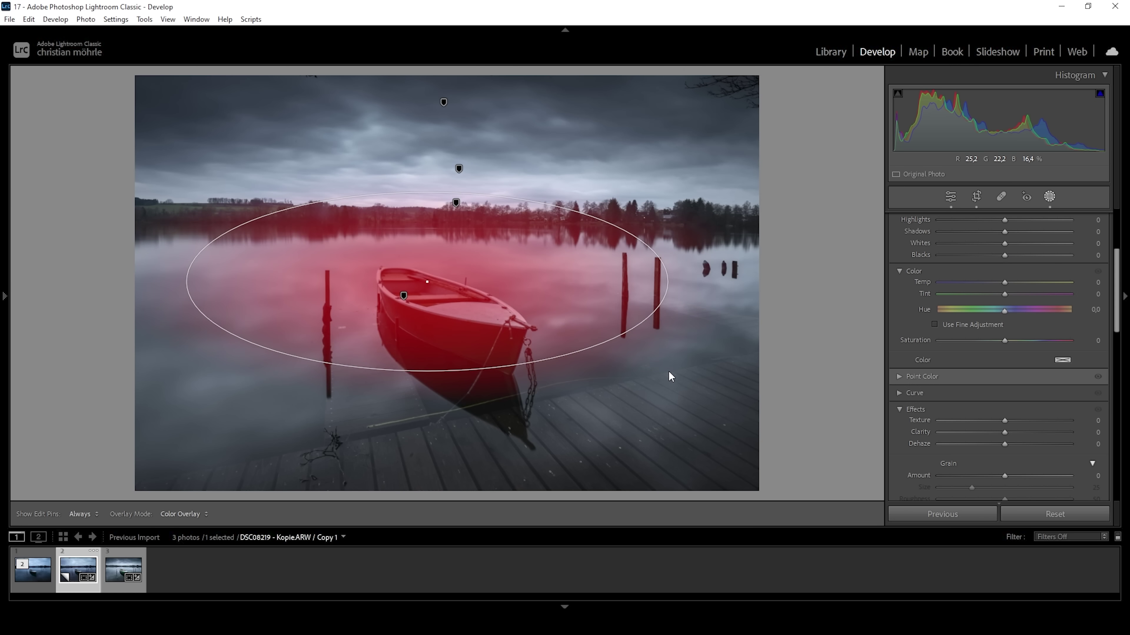
{"action": "left_click_drag", "start_coordinate": [495, 290], "coordinate": [520, 270]}
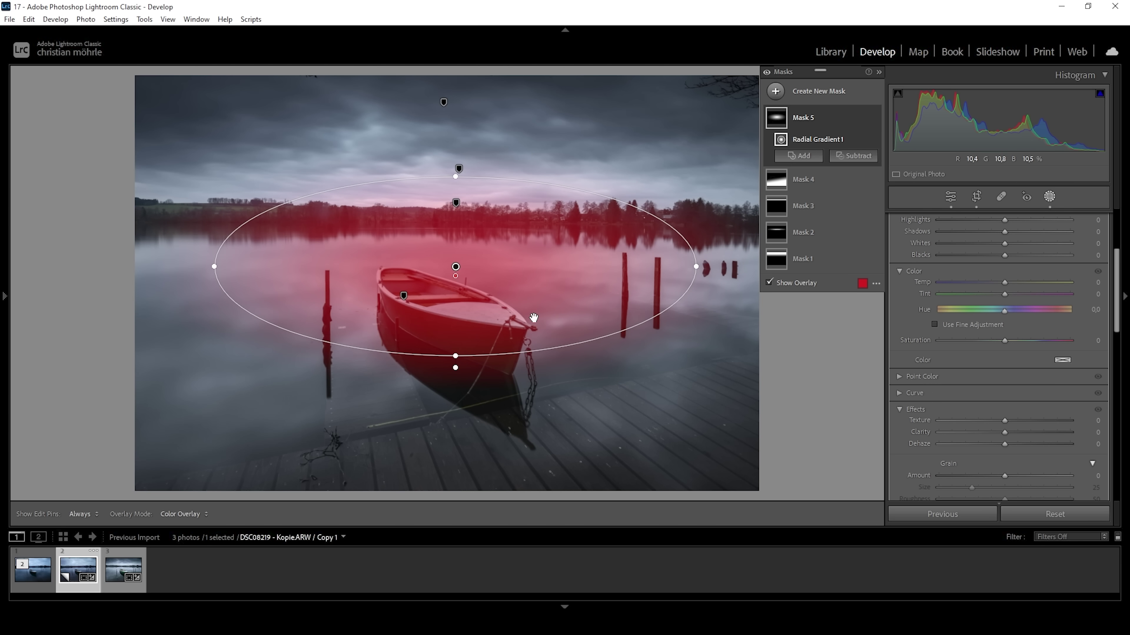
{"action": "left_click", "coordinate": [1005, 244]}
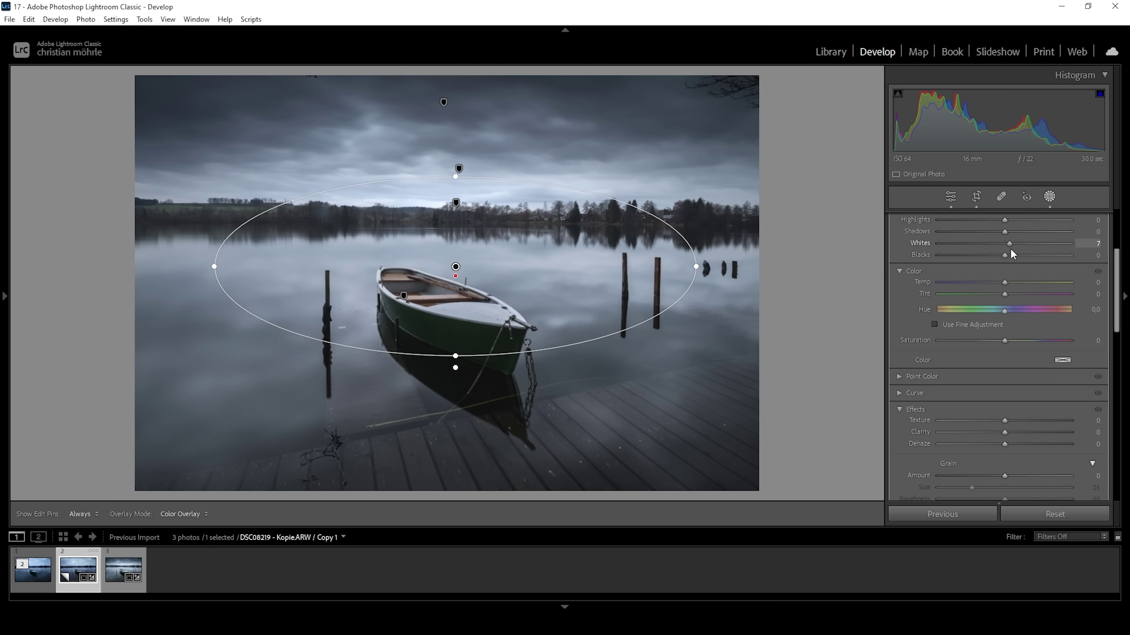
{"action": "left_click_drag", "start_coordinate": [1011, 249], "coordinate": [1041, 255]}
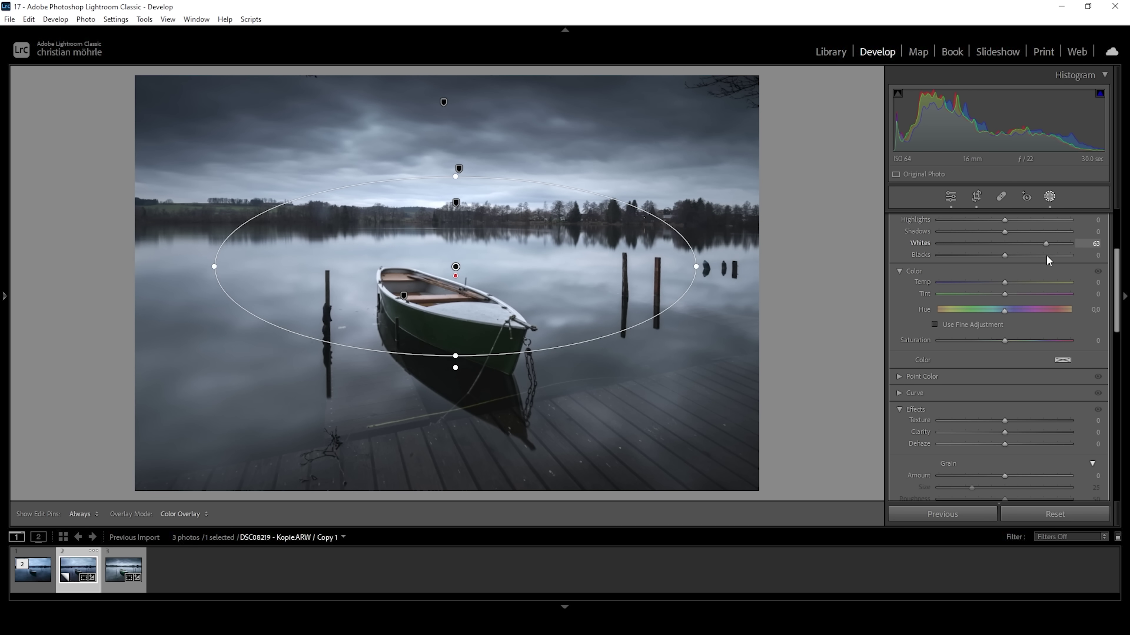
{"action": "left_click_drag", "start_coordinate": [1046, 256], "coordinate": [1046, 257]}
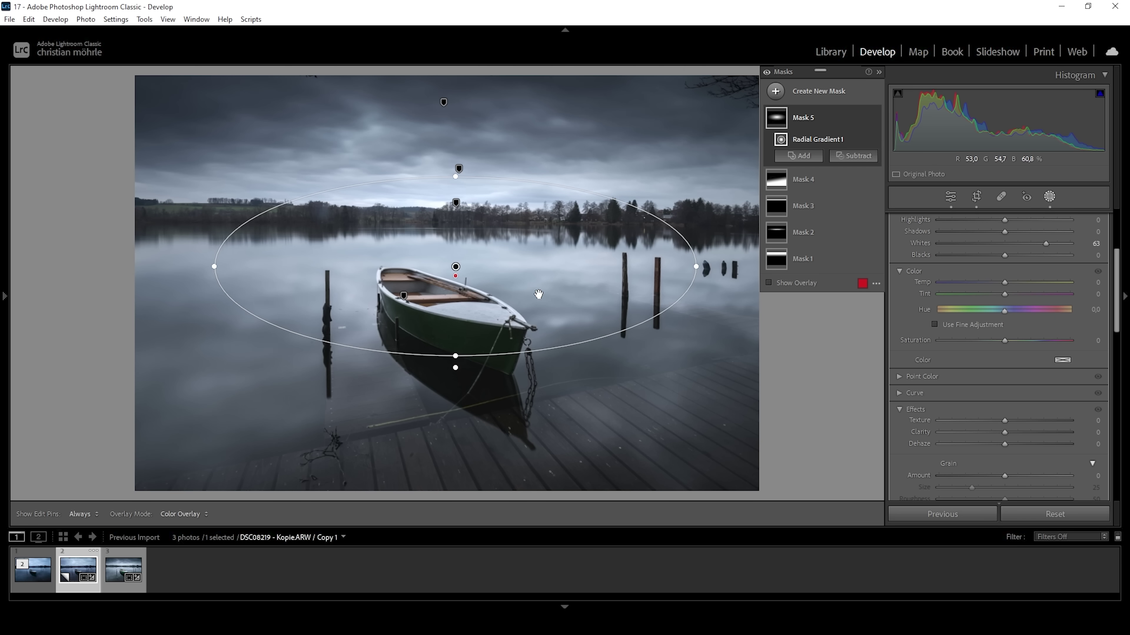
{"action": "left_click", "coordinate": [765, 91]}
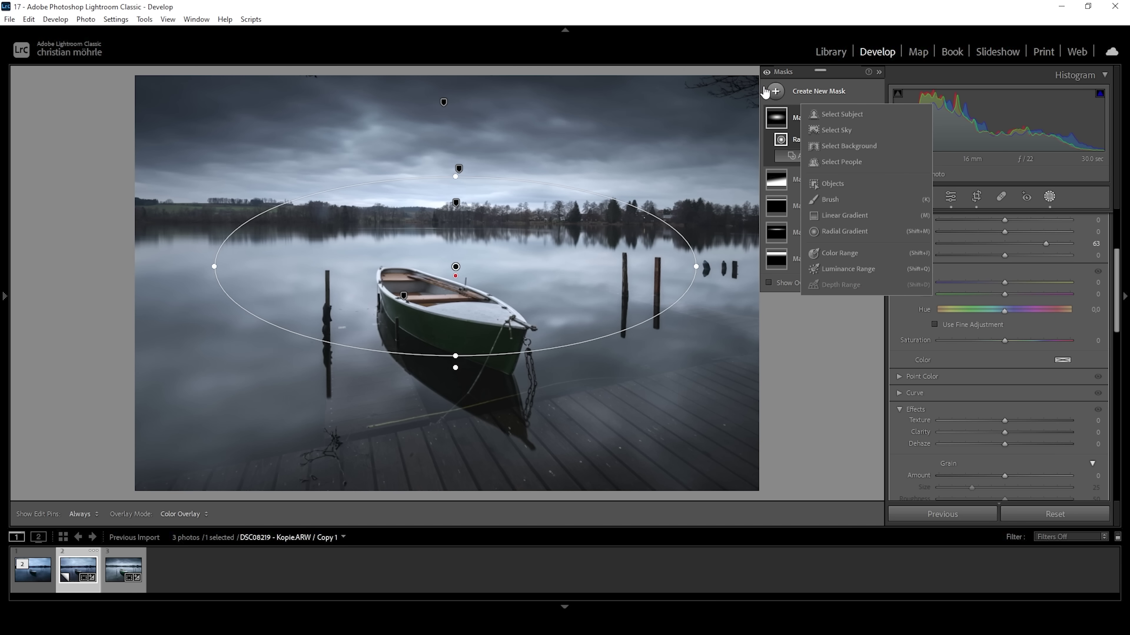
- Select the subject and intersect it with a tilted radial gradient around the boat
{"action": "left_click", "coordinate": [830, 116]}
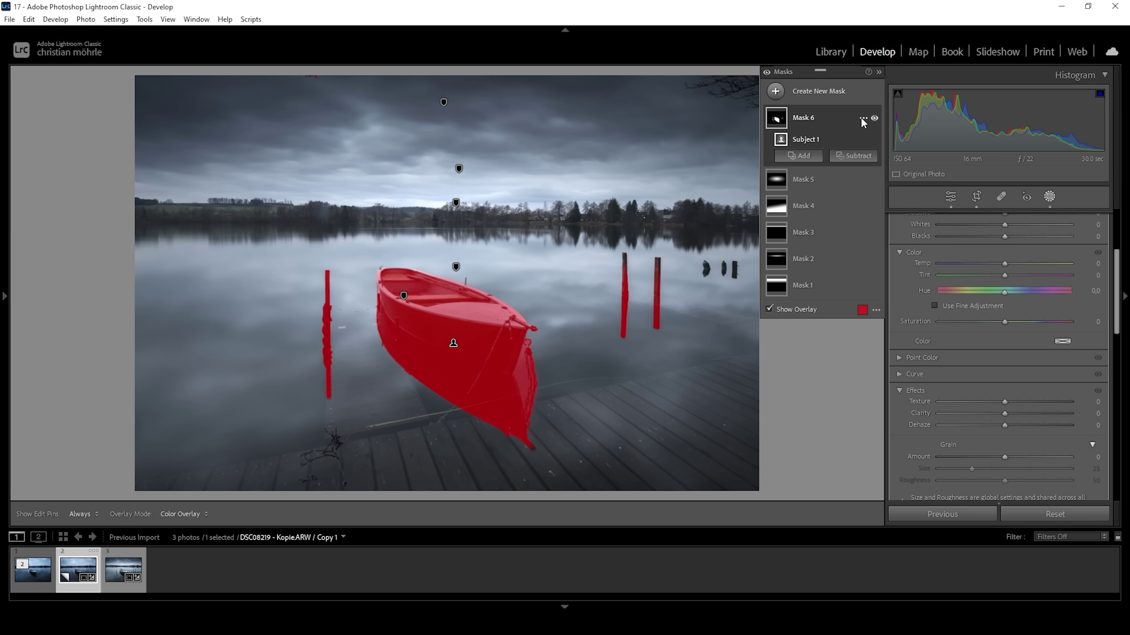
{"action": "left_click", "coordinate": [863, 120]}
{"action": "mouse_move", "coordinate": [902, 172]}
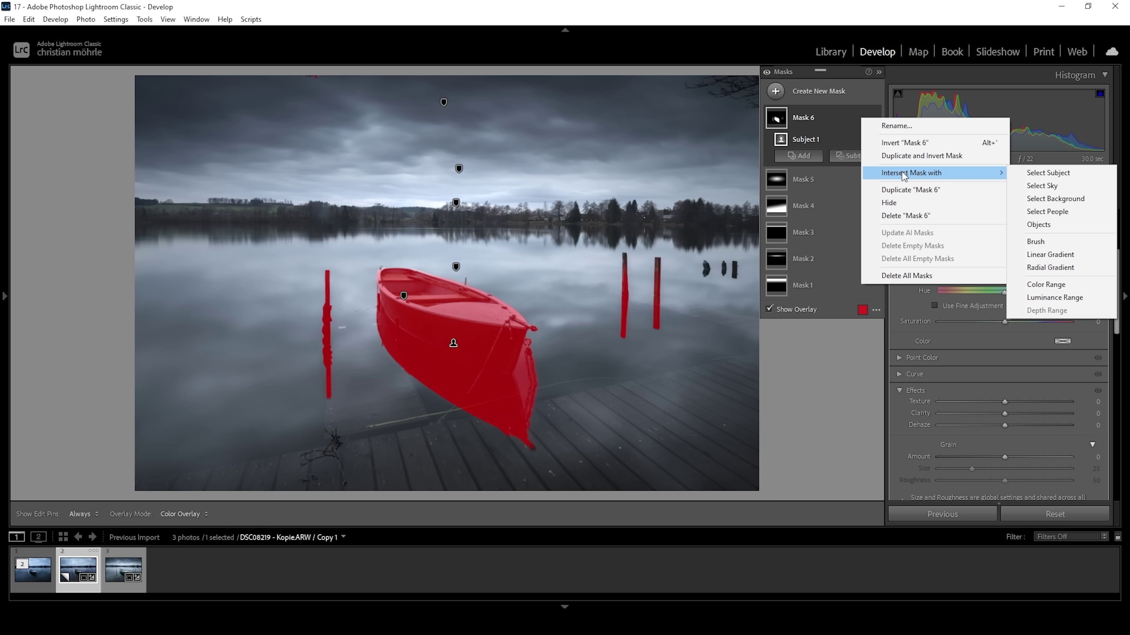
{"action": "left_click", "coordinate": [1049, 267]}
{"action": "left_click_drag", "start_coordinate": [438, 293], "coordinate": [594, 368]}
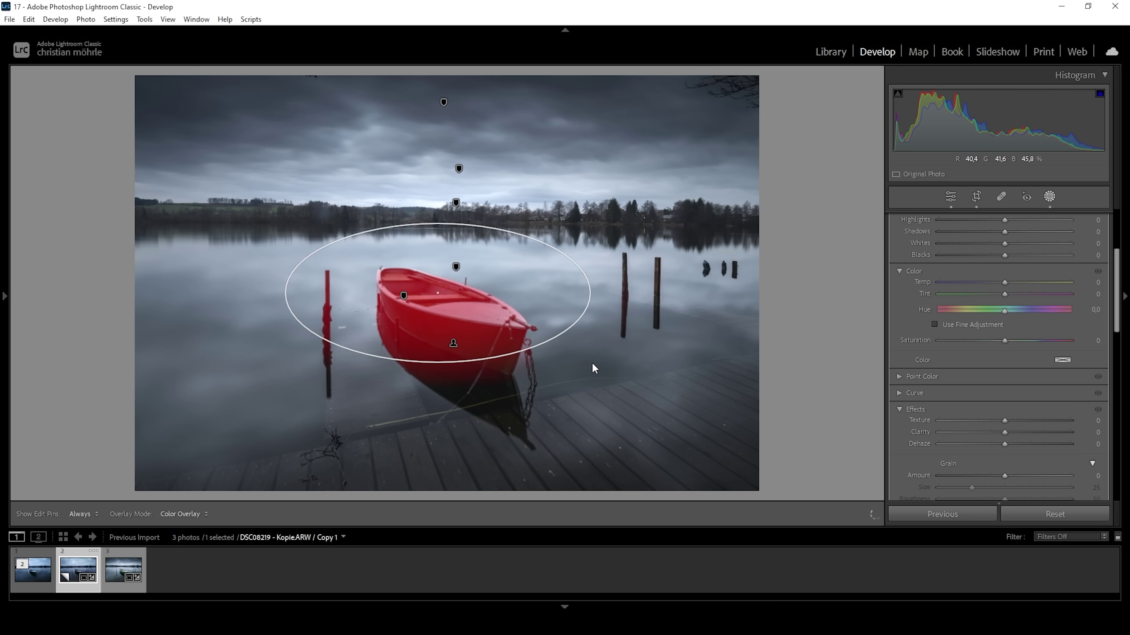
{"action": "left_click_drag", "start_coordinate": [570, 294], "coordinate": [509, 362]}
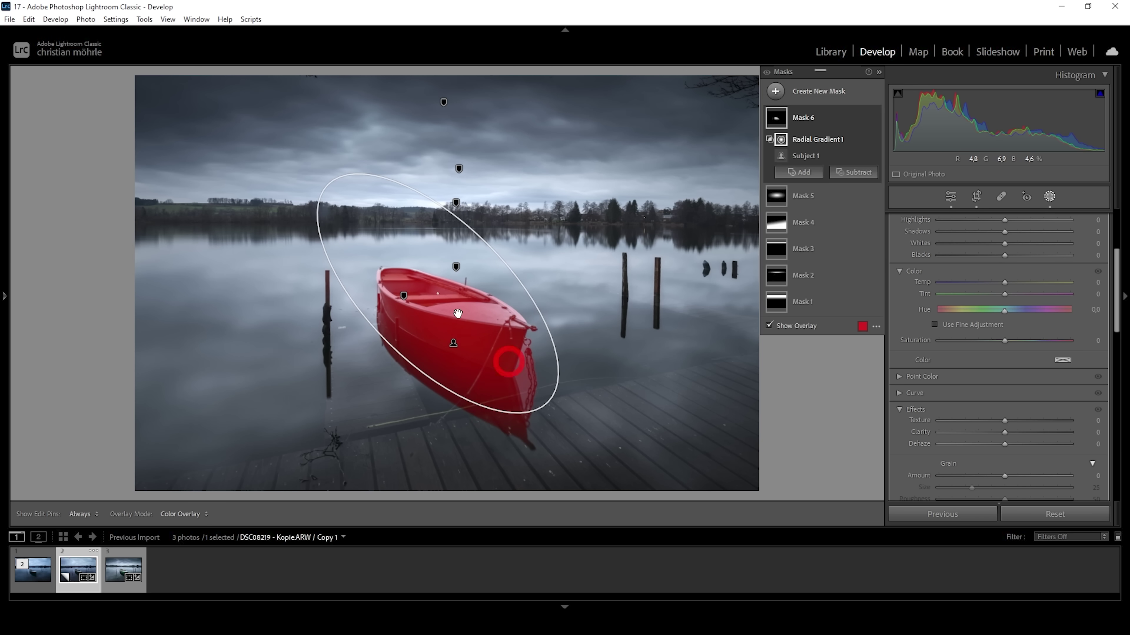
{"action": "left_click_drag", "start_coordinate": [458, 314], "coordinate": [433, 269]}
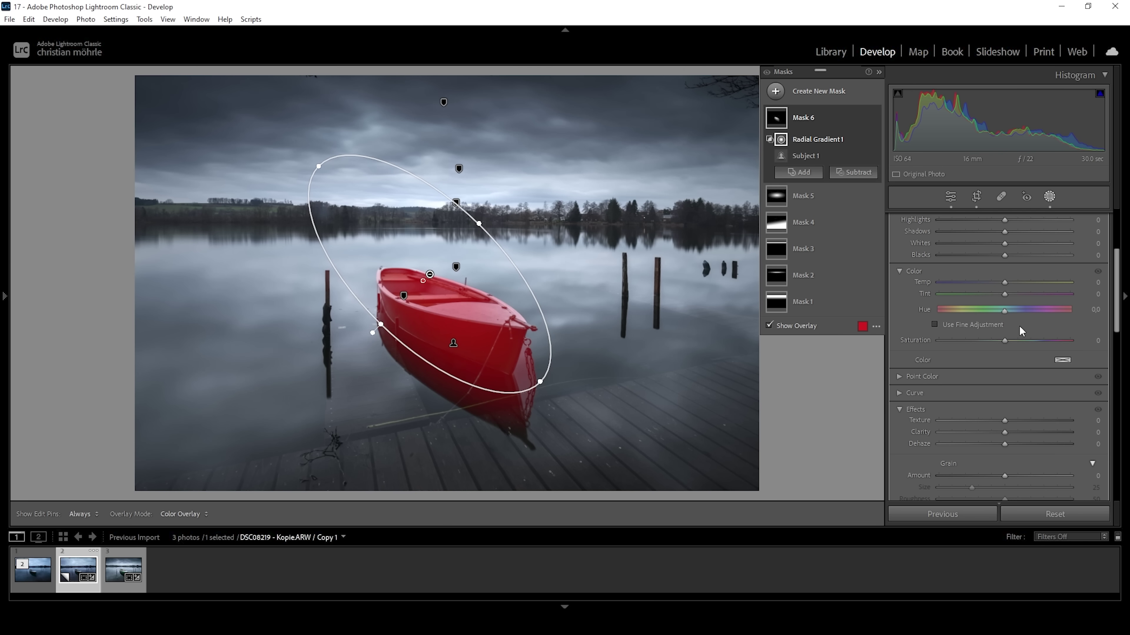
- Raise the boat mask's Exposure to 0,43
{"action": "scroll", "coordinate": [1021, 327], "scroll_direction": "up", "scroll_amount": 3}
{"action": "left_click_drag", "start_coordinate": [1006, 332], "coordinate": [1012, 336]}
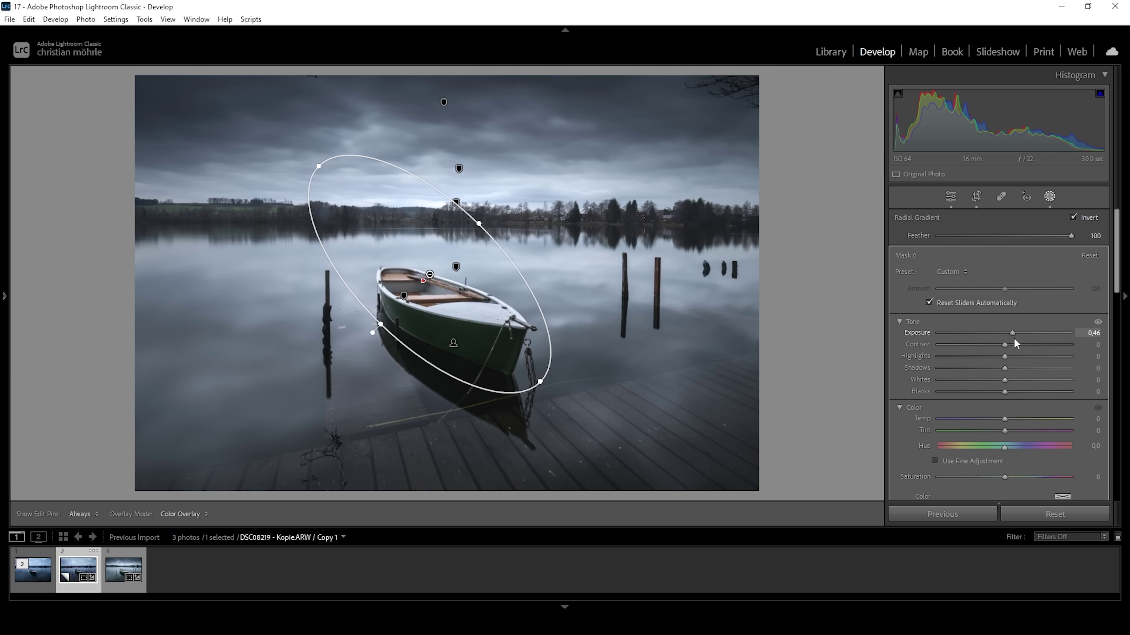
{"action": "left_click_drag", "start_coordinate": [1014, 339], "coordinate": [1013, 339]}
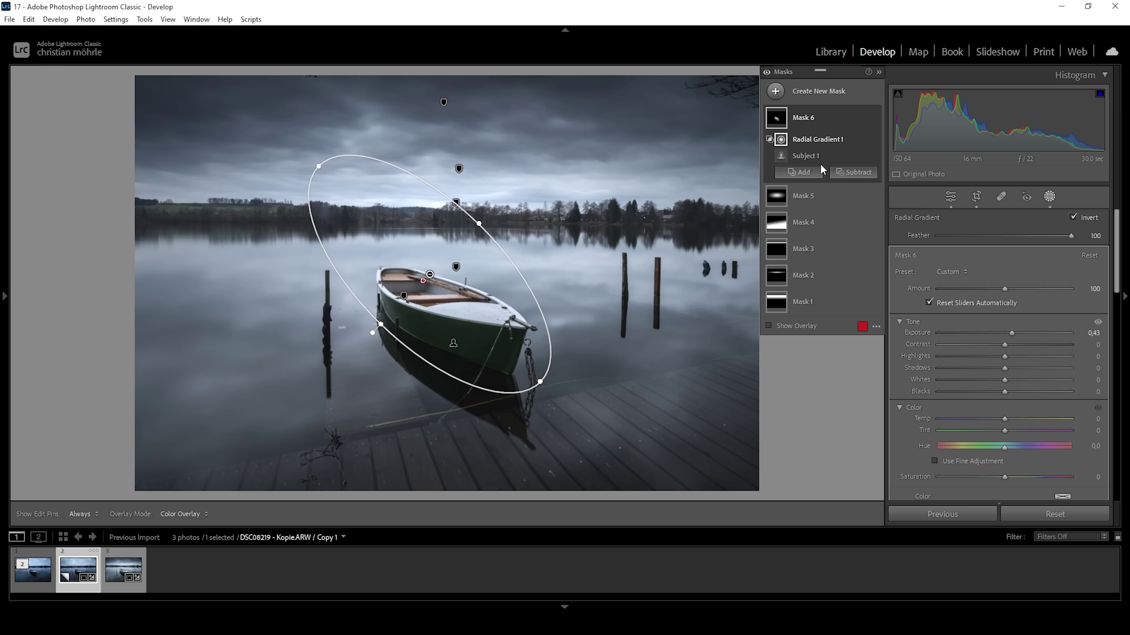
{"action": "left_click", "coordinate": [774, 93]}
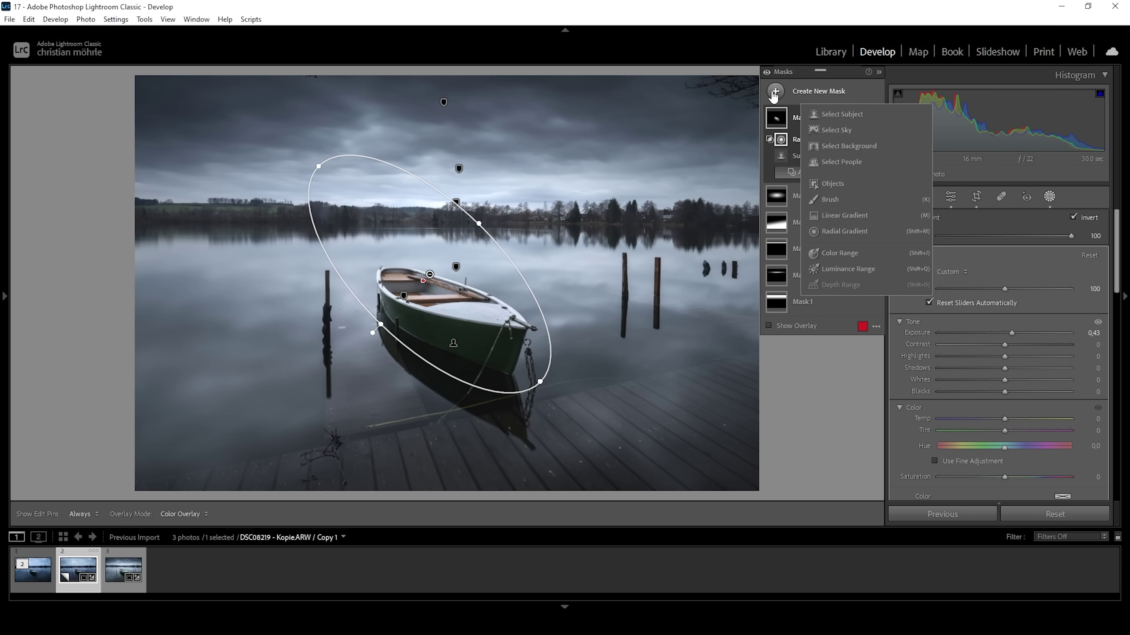
- Add a Color Range mask sampled from the green boat hull and reveal Mask 7's Intersect Mask with choices
{"action": "left_click", "coordinate": [856, 252]}
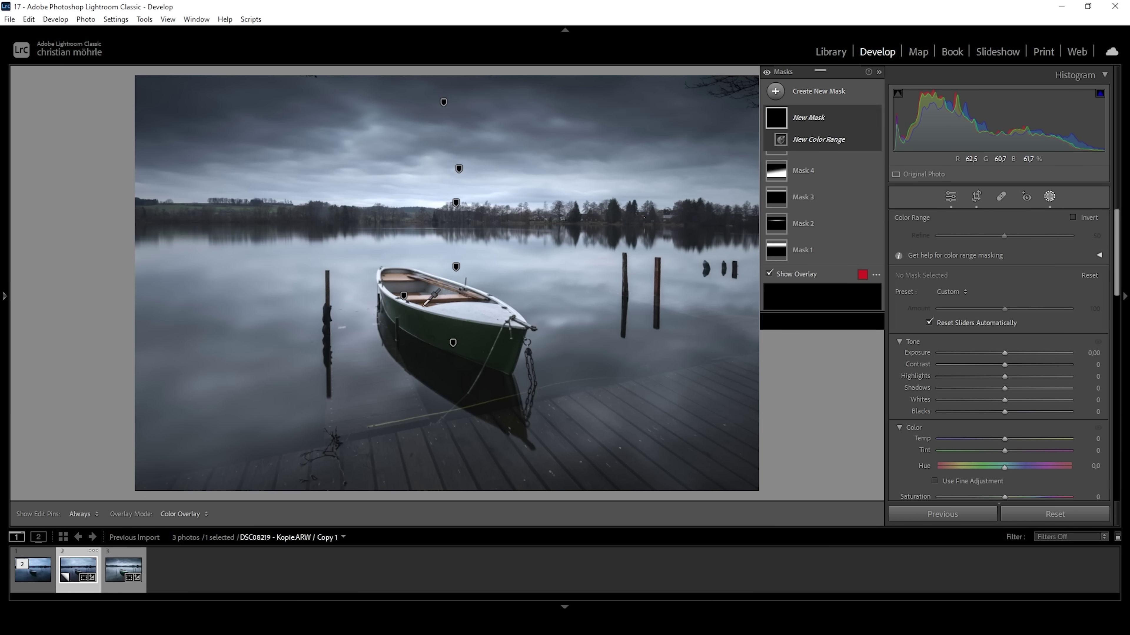
{"action": "left_click", "coordinate": [434, 323]}
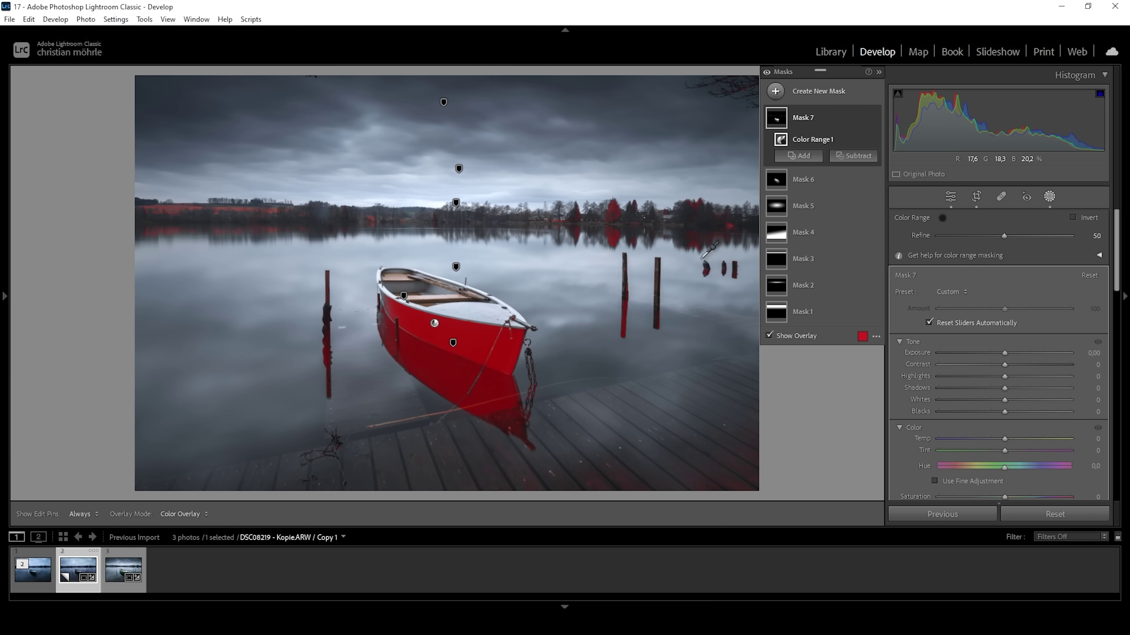
{"action": "left_click", "coordinate": [853, 155]}
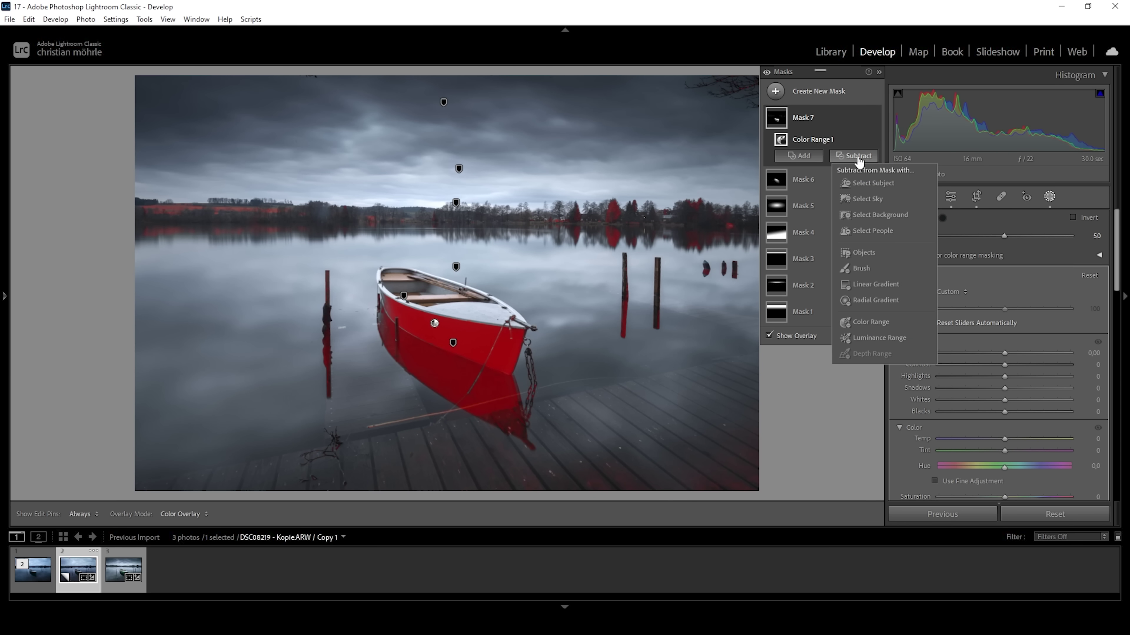
{"action": "left_click", "coordinate": [840, 119]}
{"action": "left_click", "coordinate": [863, 118]}
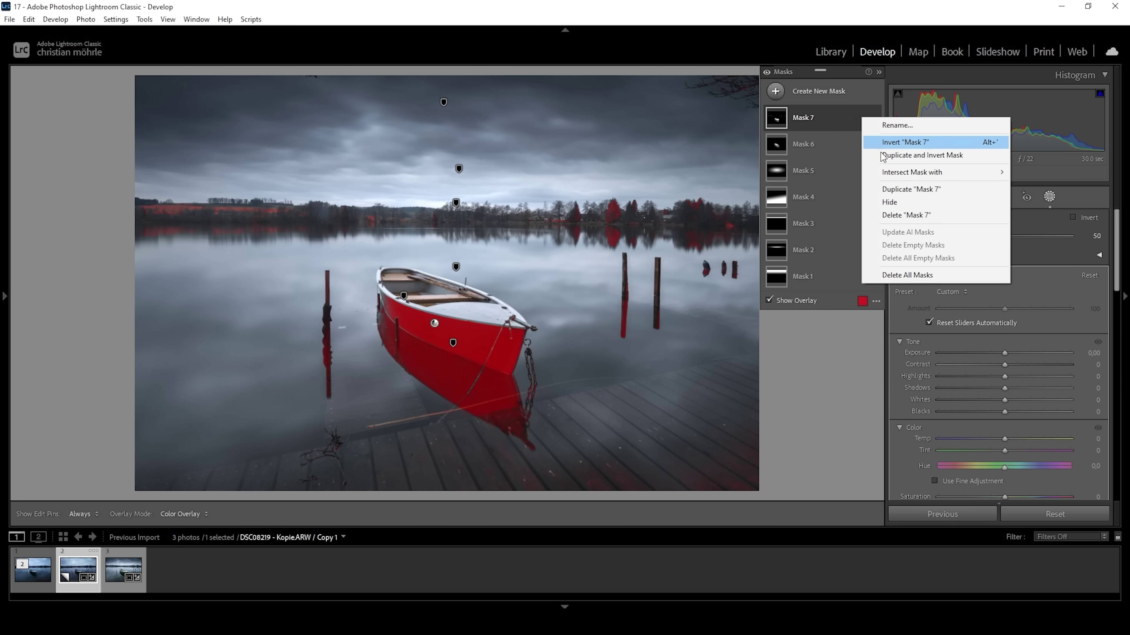
{"action": "mouse_move", "coordinate": [897, 176]}
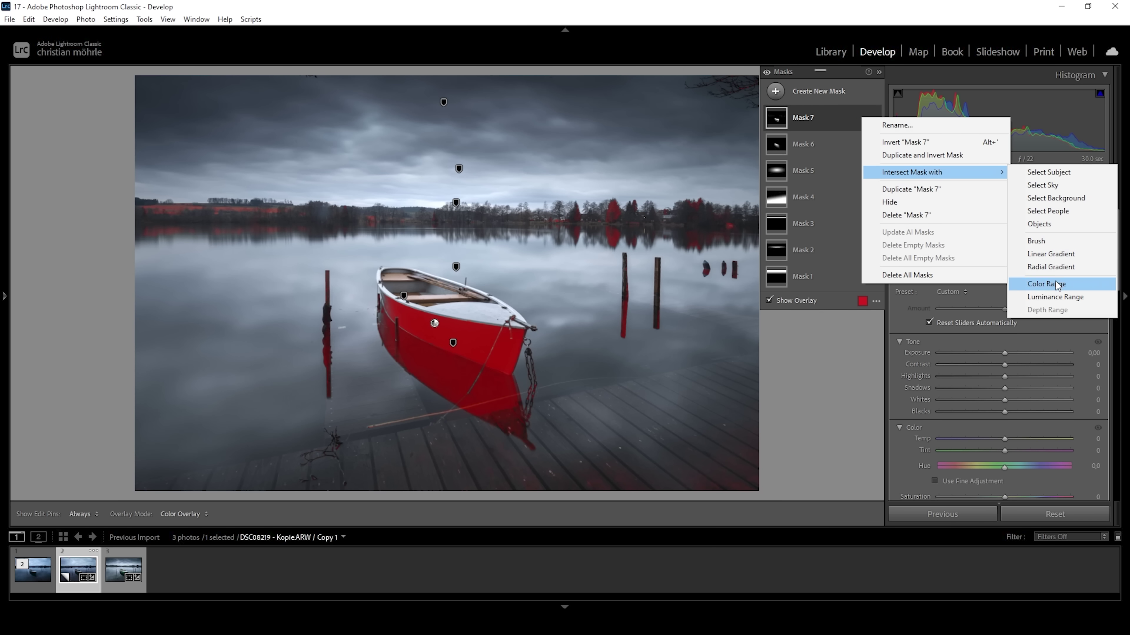
- Intersect Mask 7 with a hard-edged brush (Feather 0) painted over the boat hull
{"action": "left_click", "coordinate": [1060, 241]}
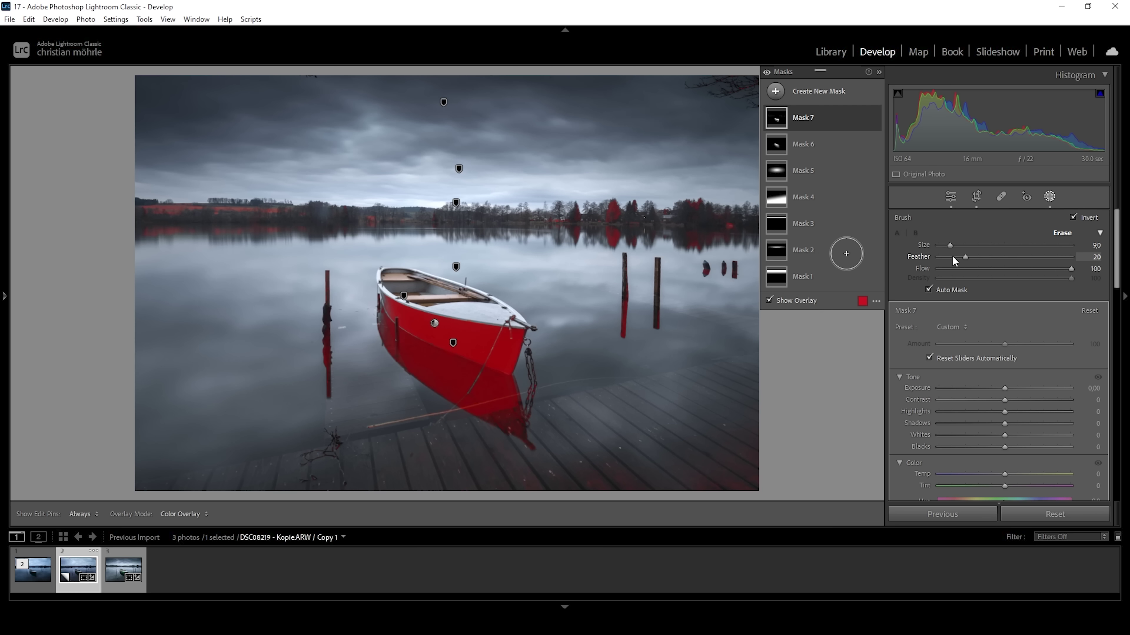
{"action": "double_click", "coordinate": [912, 257]}
{"action": "mouse_move", "coordinate": [385, 295]}
{"action": "left_mouse_down"}
{"action": "mouse_move", "coordinate": [427, 323]}
{"action": "mouse_move", "coordinate": [509, 330]}
{"action": "mouse_move", "coordinate": [518, 351]}
{"action": "left_mouse_up"}
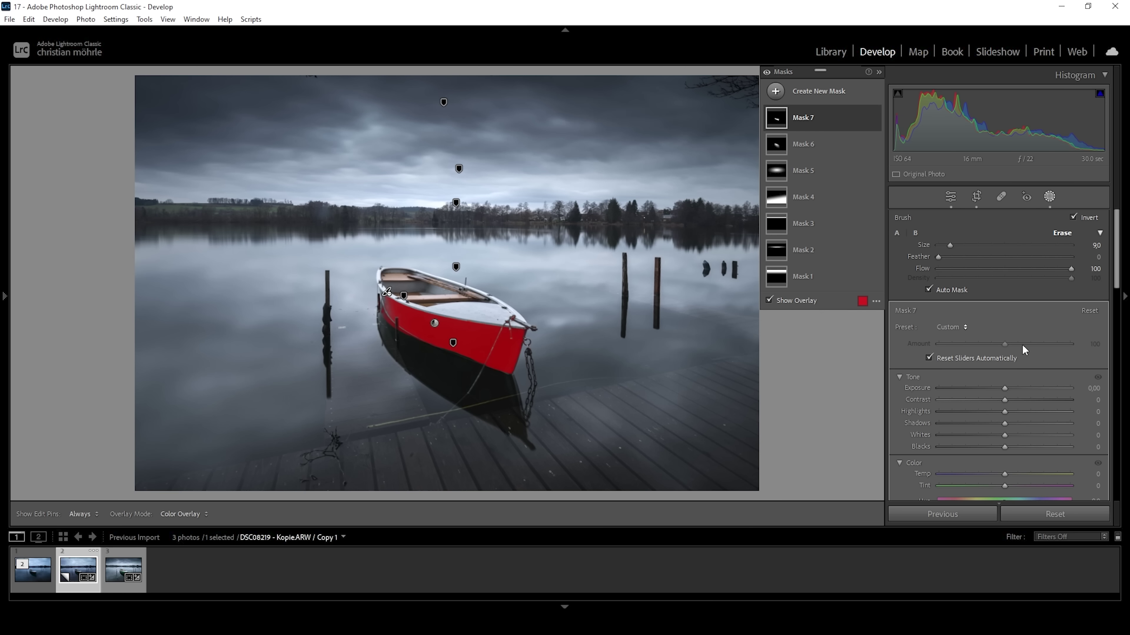
- Give the hull mask Exposure +1,71, Whites 100 and Saturation 28
{"action": "left_click_drag", "start_coordinate": [1004, 388], "coordinate": [1033, 393]}
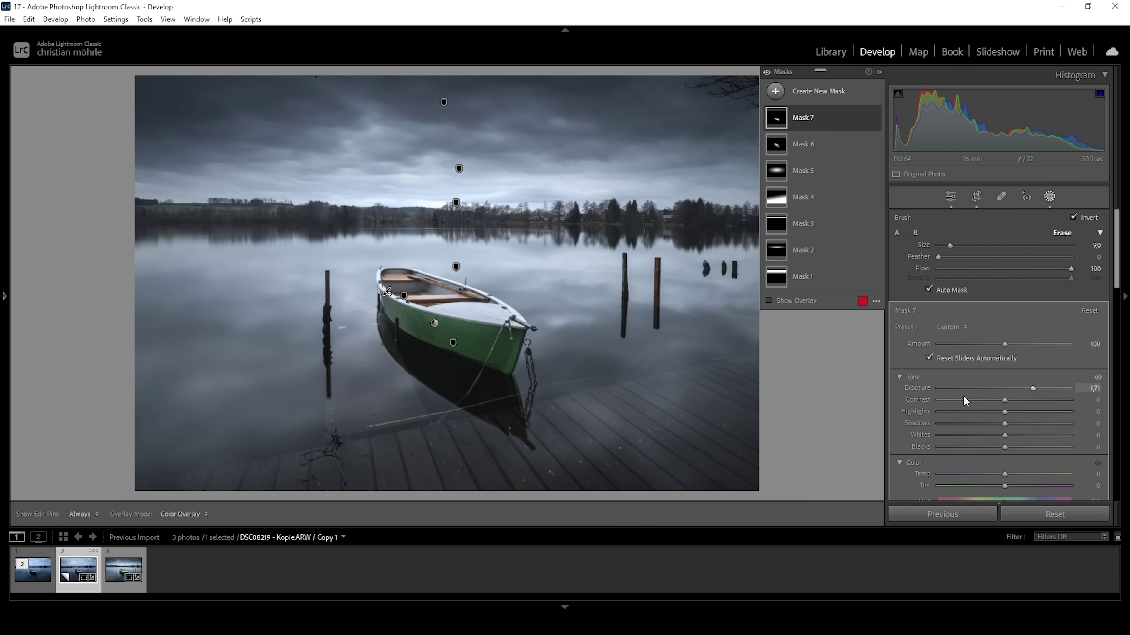
{"action": "left_click_drag", "start_coordinate": [1005, 435], "coordinate": [1077, 434]}
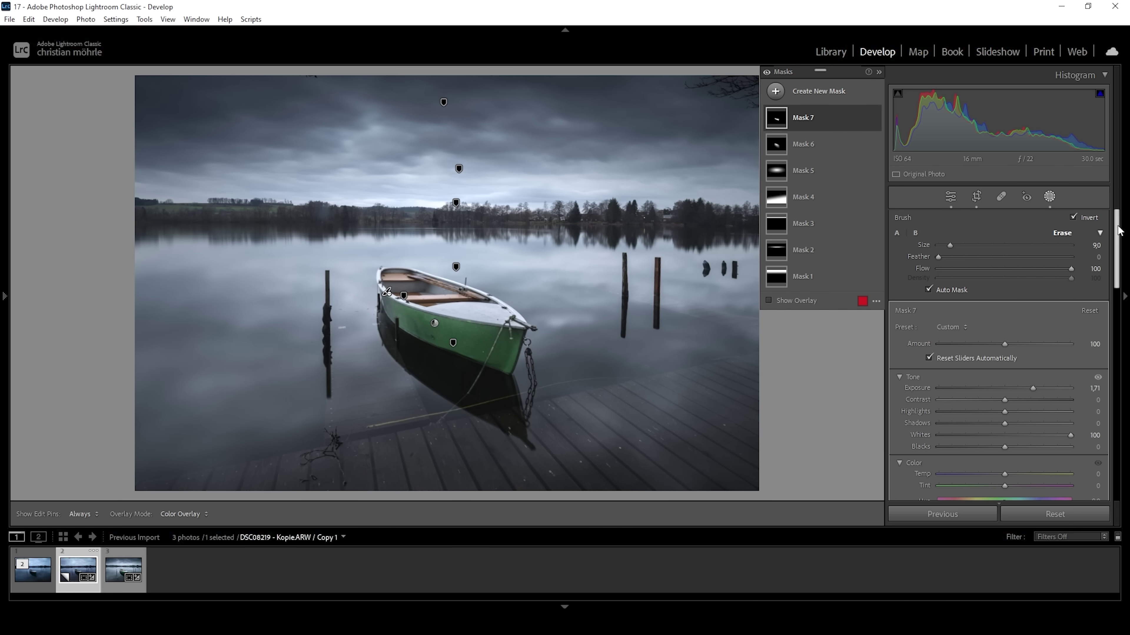
{"action": "scroll", "coordinate": [1117, 258], "scroll_direction": "down", "scroll_amount": 2}
{"action": "scroll", "coordinate": [1118, 258], "scroll_direction": "down", "scroll_amount": 3}
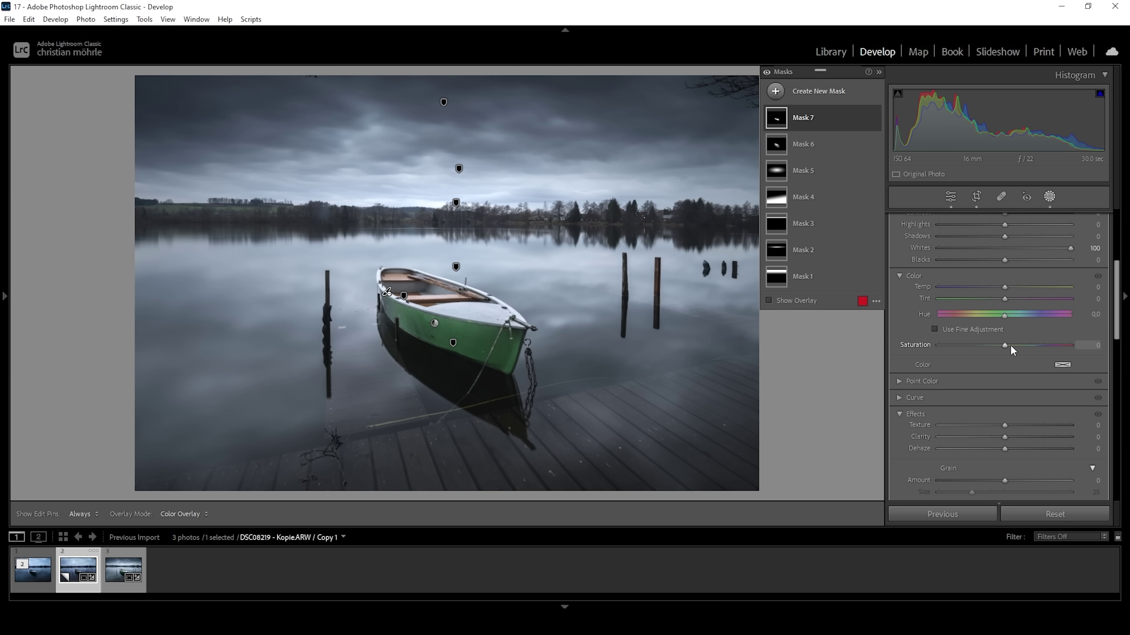
{"action": "left_click_drag", "start_coordinate": [1007, 345], "coordinate": [1020, 348]}
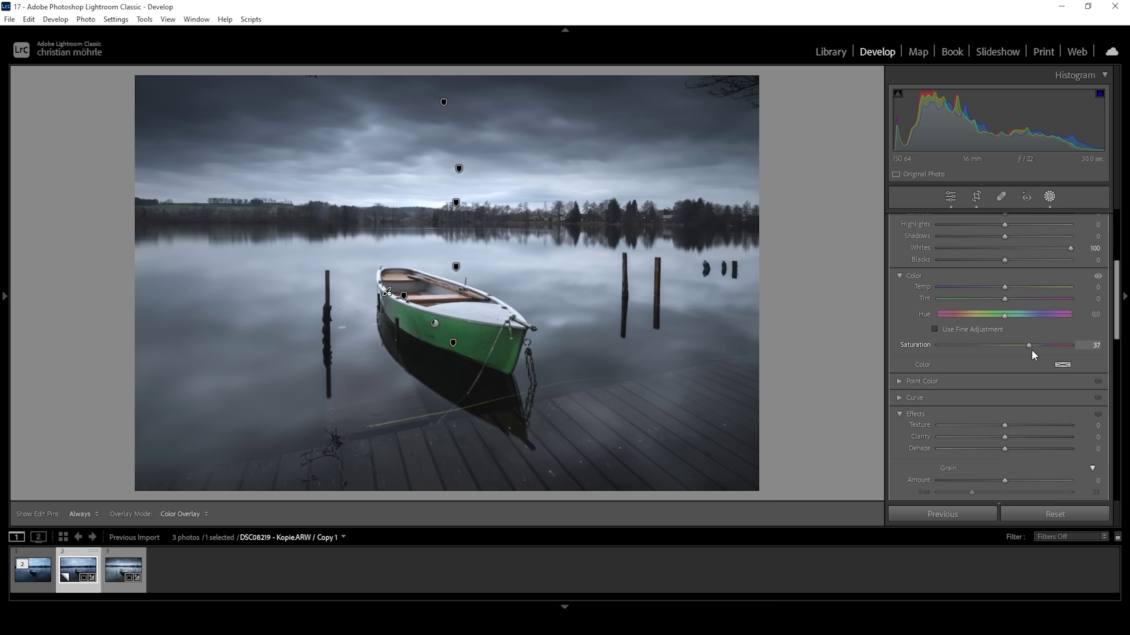
{"action": "left_click_drag", "start_coordinate": [1031, 350], "coordinate": [1025, 350]}
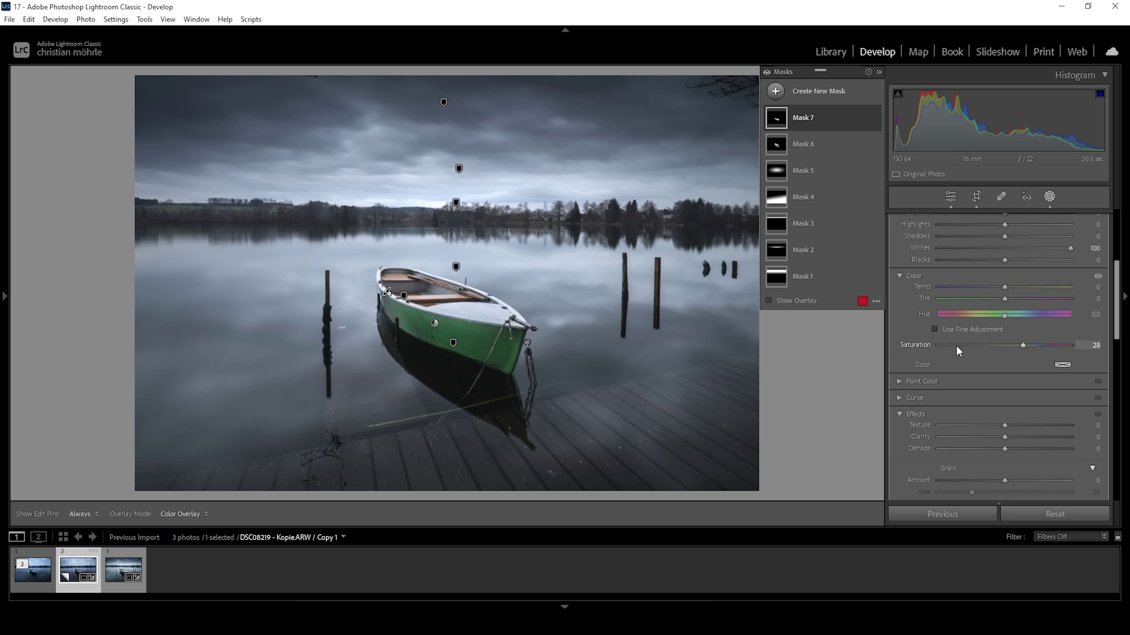
- Draw a new radial gradient ellipse across the horizon centre, nudged slightly right
{"action": "left_click", "coordinate": [775, 92]}
{"action": "left_click", "coordinate": [851, 232]}
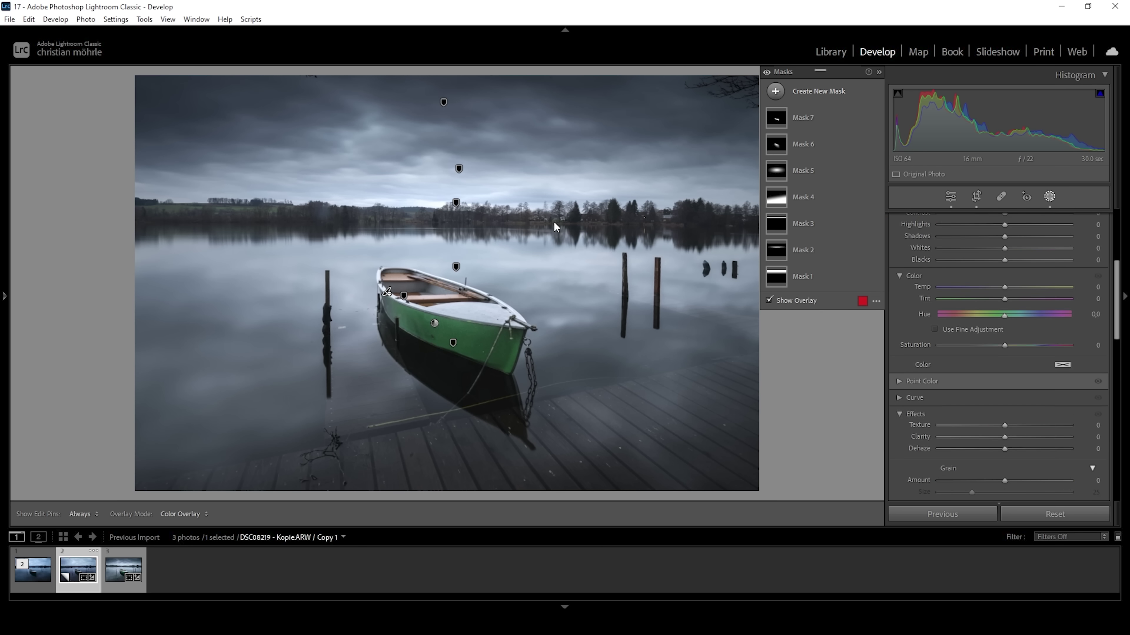
{"action": "left_click_drag", "start_coordinate": [429, 203], "coordinate": [561, 226]}
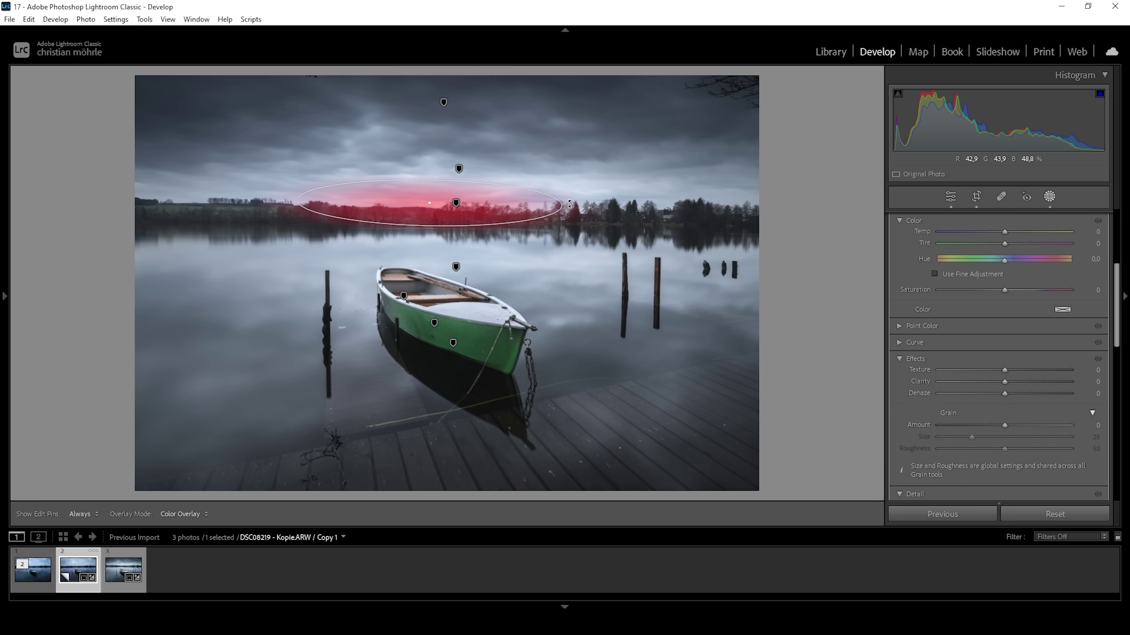
{"action": "left_click_drag", "start_coordinate": [517, 211], "coordinate": [538, 211]}
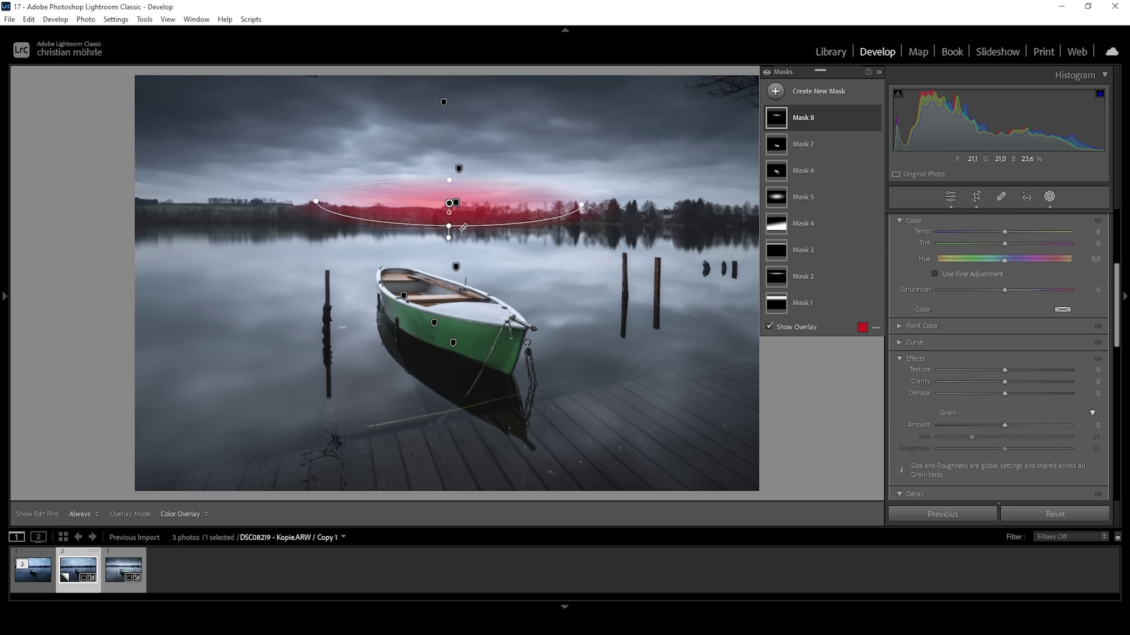
- Set the gradient to Blacks 46, Clarity −4 and Dehaze −13, then hide mask effects to compare
{"action": "scroll", "coordinate": [1057, 391], "scroll_direction": "up", "scroll_amount": 5}
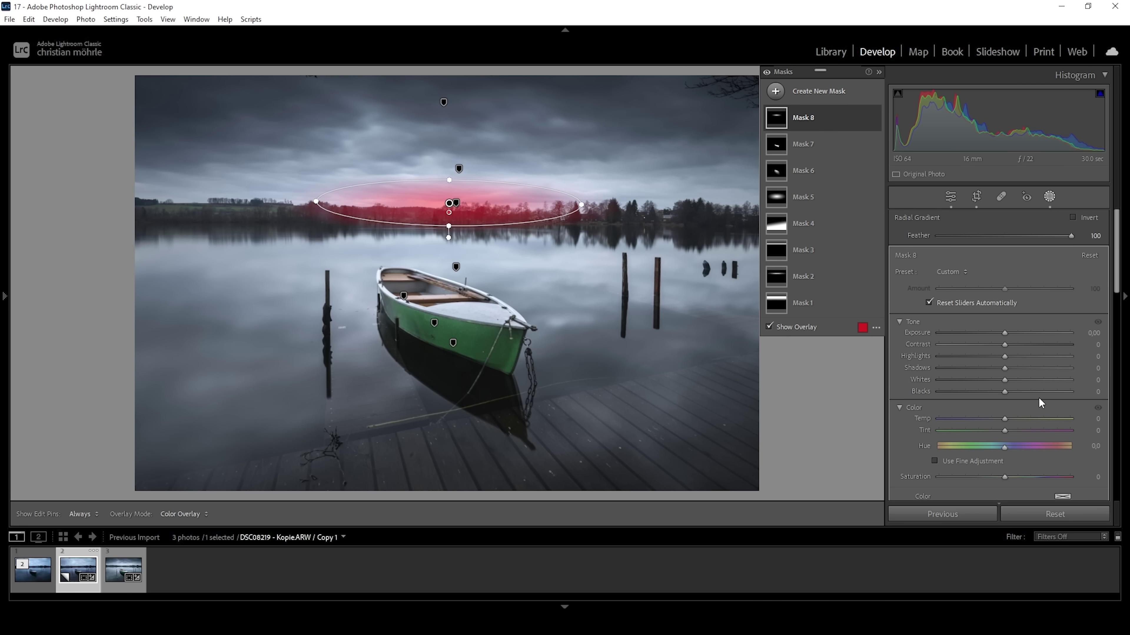
{"action": "left_click_drag", "start_coordinate": [1005, 392], "coordinate": [1036, 394]}
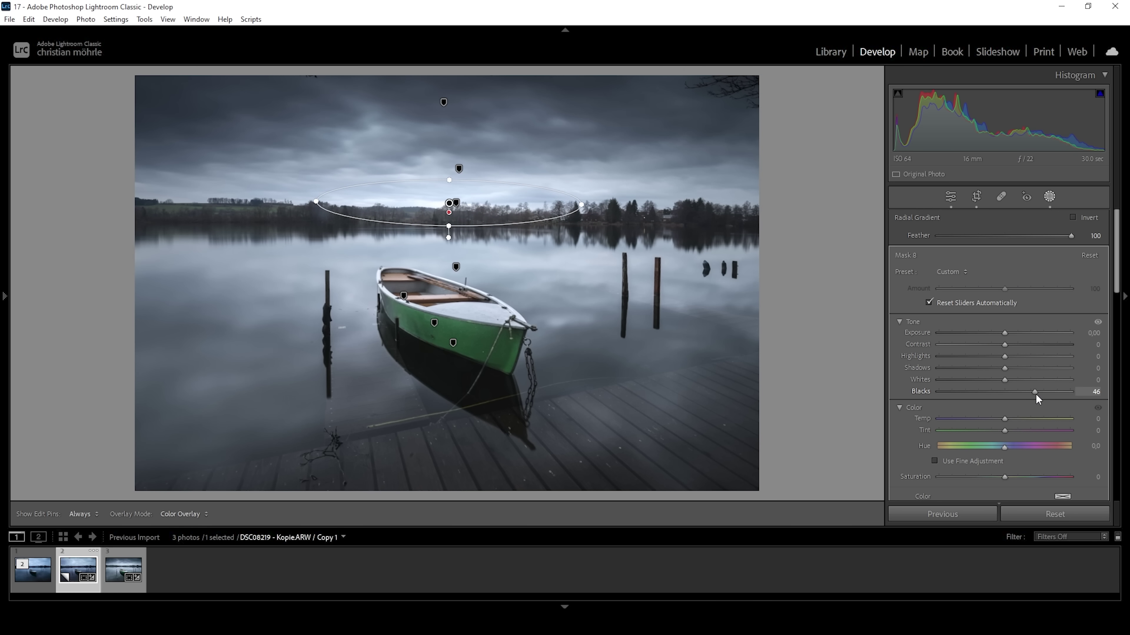
{"action": "scroll", "coordinate": [987, 373], "scroll_direction": "down", "scroll_amount": 5}
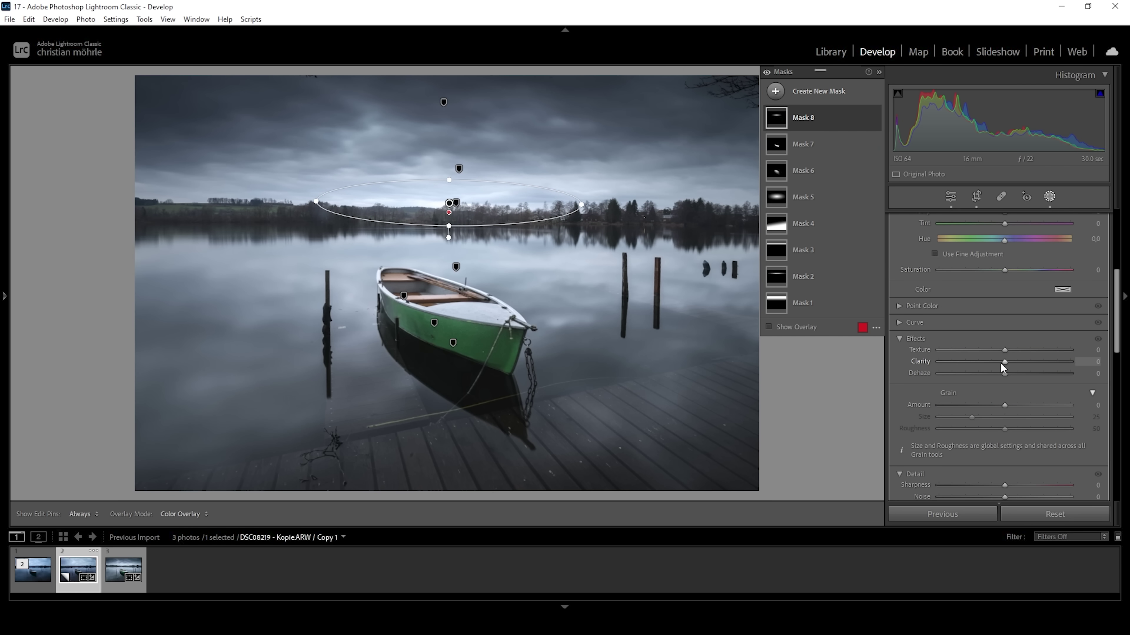
{"action": "left_click_drag", "start_coordinate": [1002, 361], "coordinate": [996, 371]}
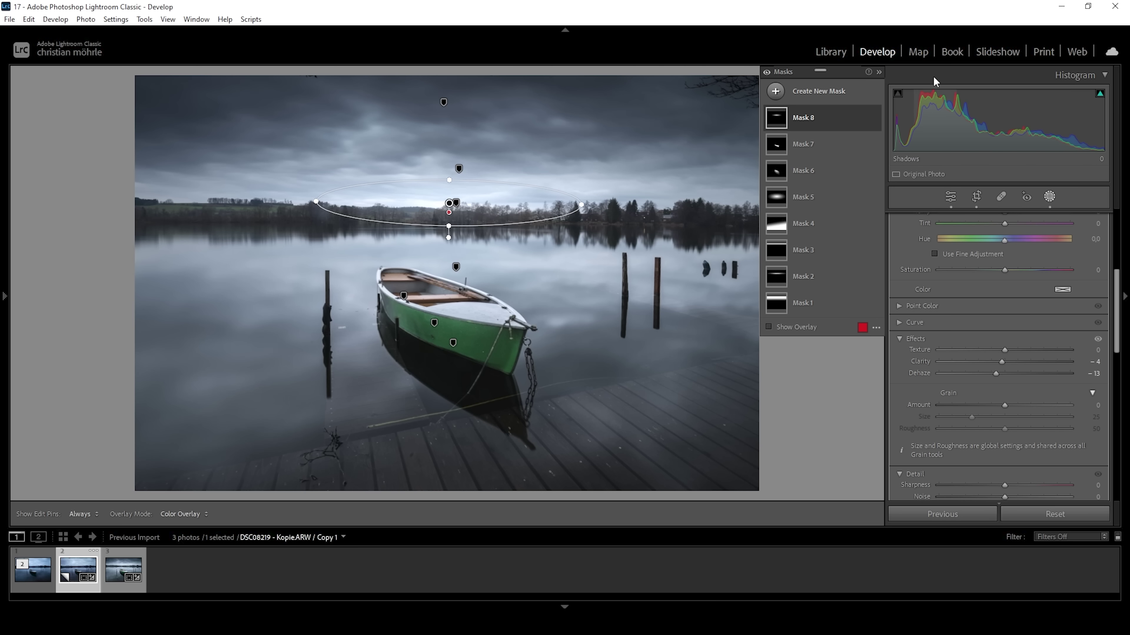
{"action": "left_click", "coordinate": [766, 72]}
- Toggle the mask effects on and off to compare, then return to global edits in the HSL saturation mixer
{"action": "left_click", "coordinate": [766, 72]}
{"action": "left_click", "coordinate": [767, 71]}
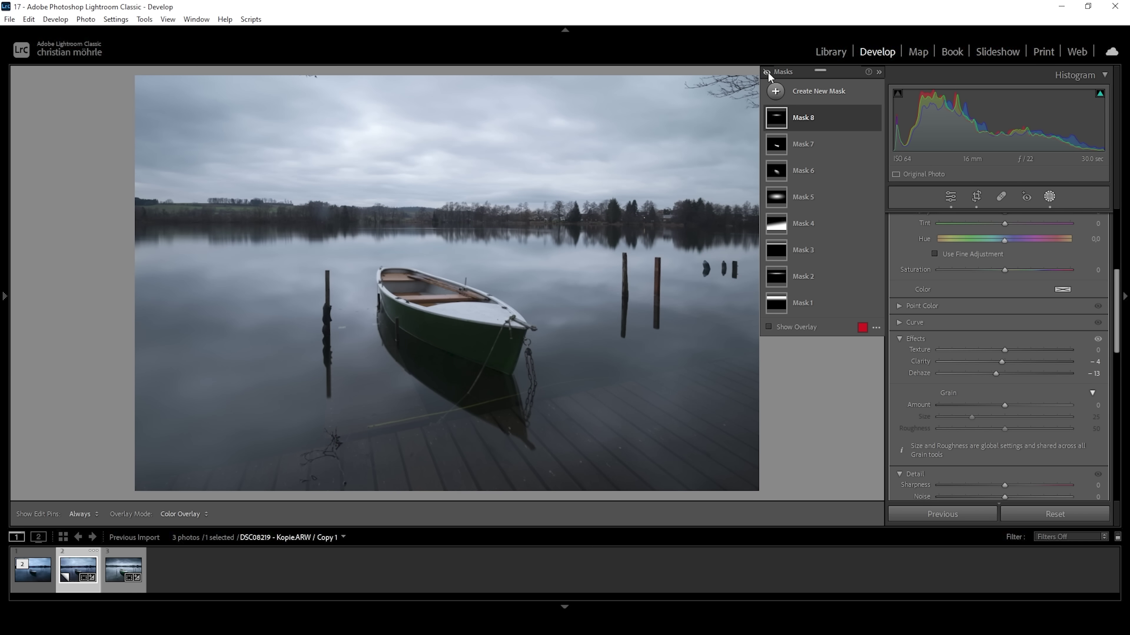
{"action": "left_click", "coordinate": [768, 72]}
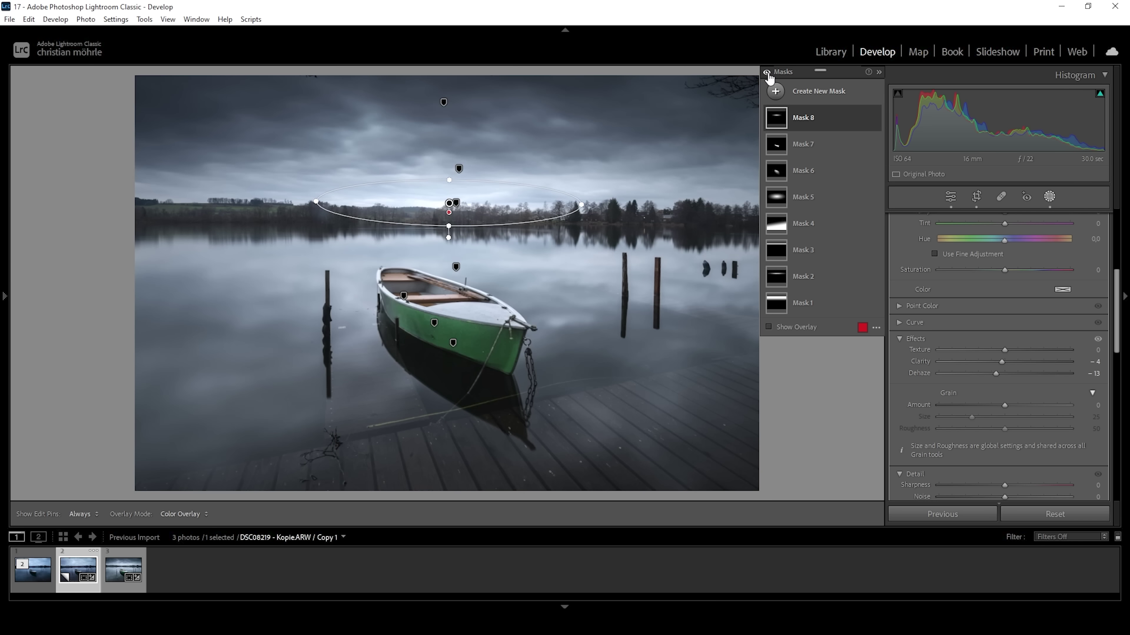
{"action": "left_click", "coordinate": [767, 72]}
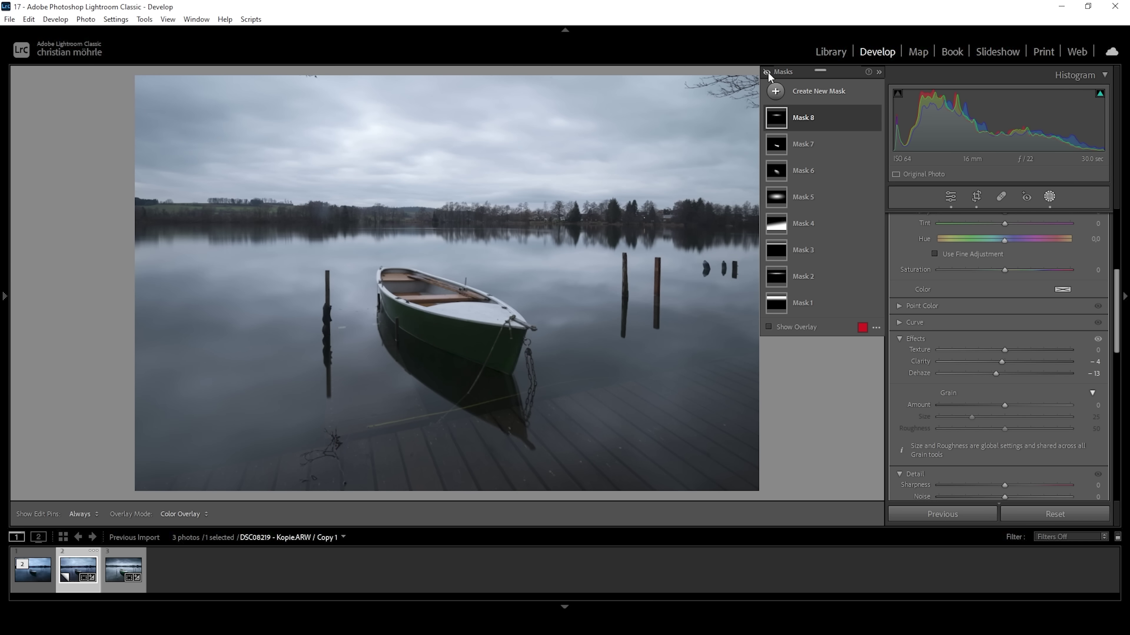
{"action": "left_click", "coordinate": [767, 72]}
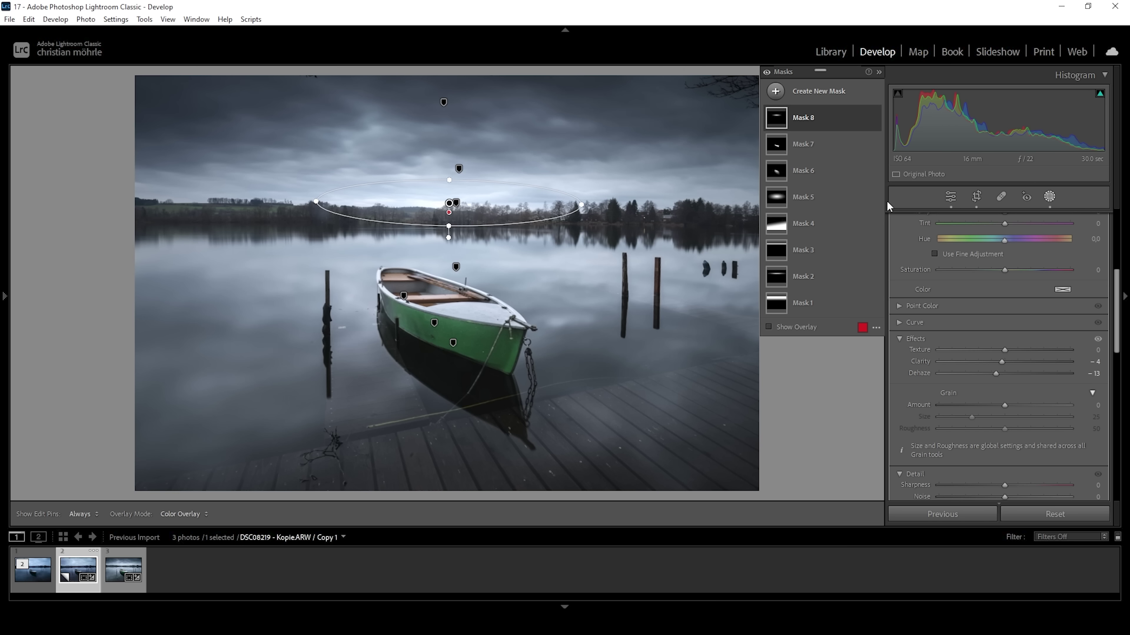
{"action": "left_click", "coordinate": [955, 201]}
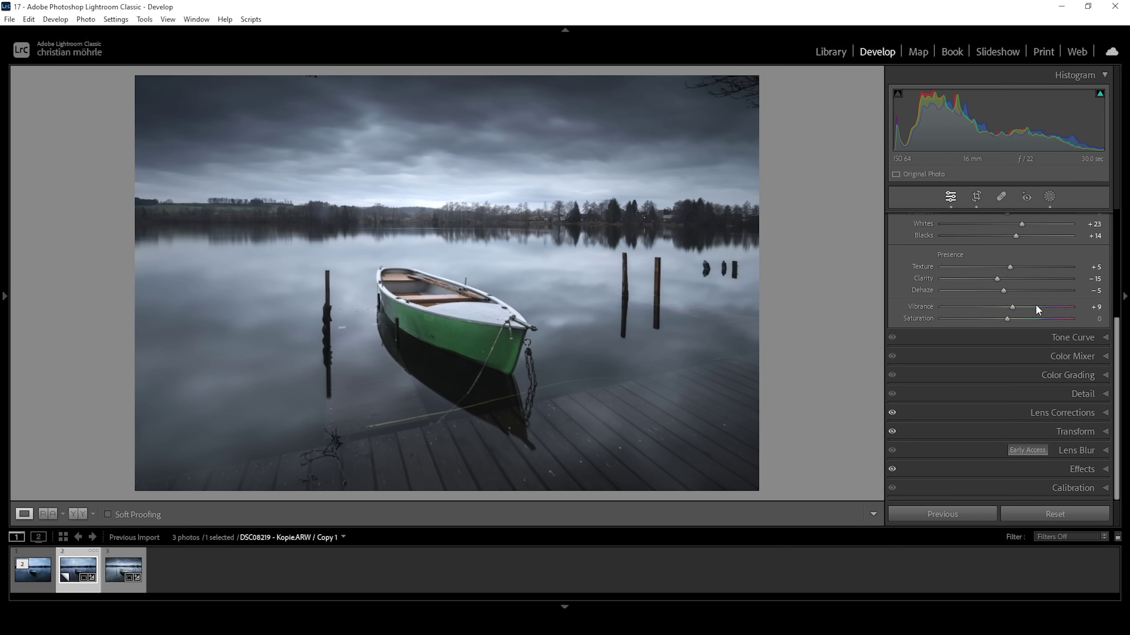
{"action": "left_click", "coordinate": [1107, 357]}
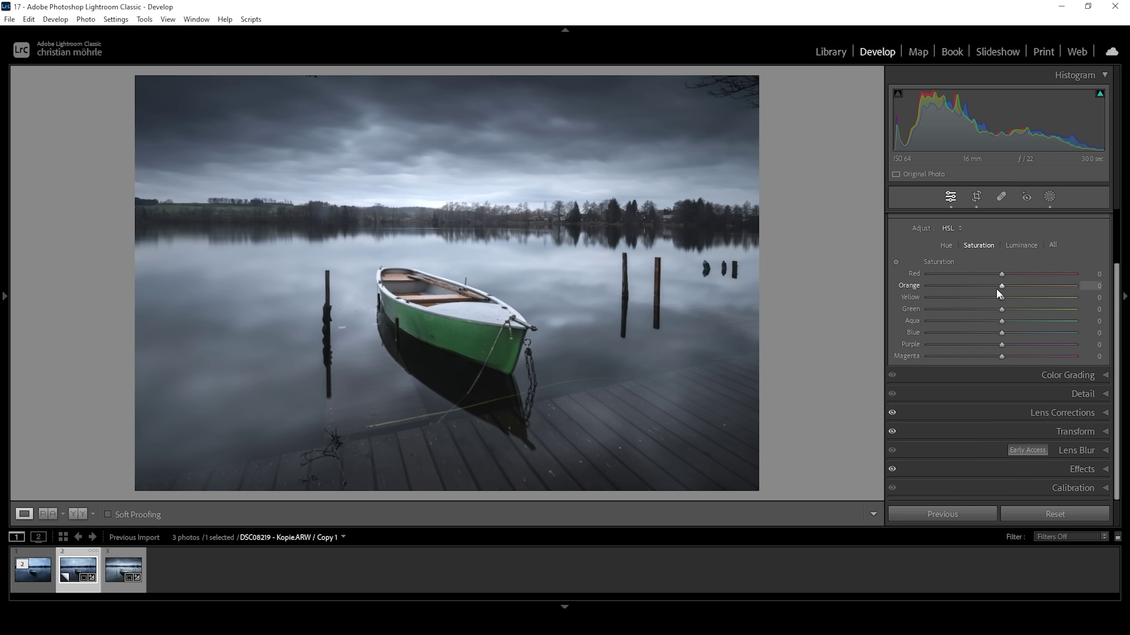
- Boost Orange and Blue HSL saturation, then raise Yellow luminance to +22
{"action": "mouse_move", "coordinate": [1007, 286]}
{"action": "left_mouse_down"}
{"action": "mouse_move", "coordinate": [1027, 287]}
{"action": "mouse_move", "coordinate": [1013, 300]}
{"action": "mouse_move", "coordinate": [1039, 297]}
{"action": "mouse_move", "coordinate": [1025, 310]}
{"action": "mouse_move", "coordinate": [1044, 313]}
{"action": "left_mouse_up"}
{"action": "left_click_drag", "start_coordinate": [1002, 333], "coordinate": [1031, 333]}
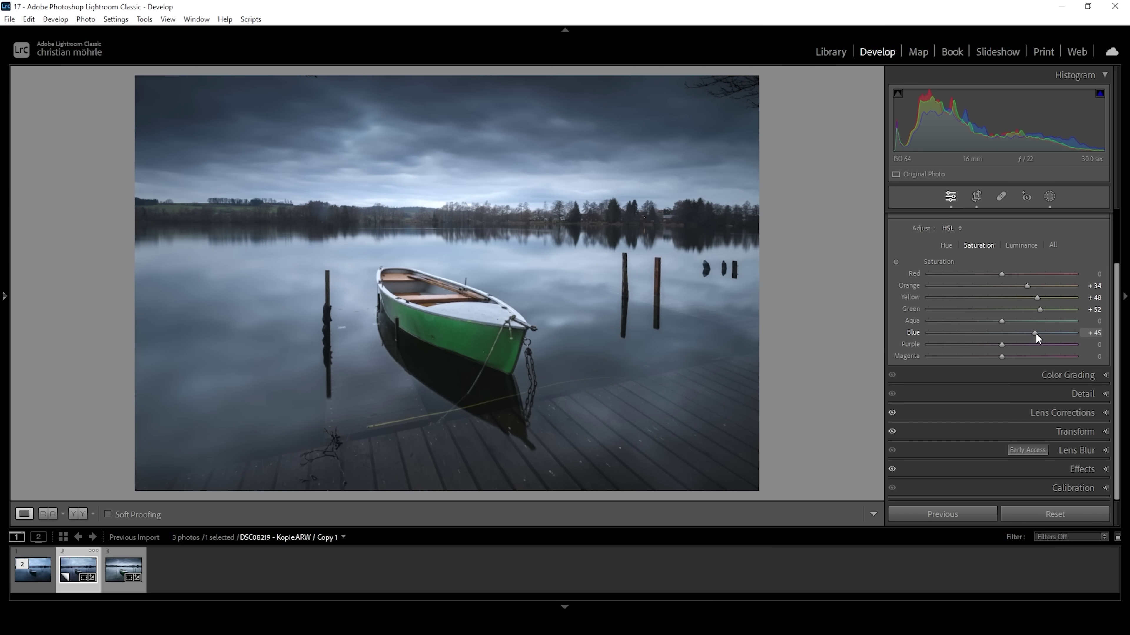
{"action": "left_click_drag", "start_coordinate": [1033, 333], "coordinate": [1029, 333]}
{"action": "left_click", "coordinate": [1021, 247]}
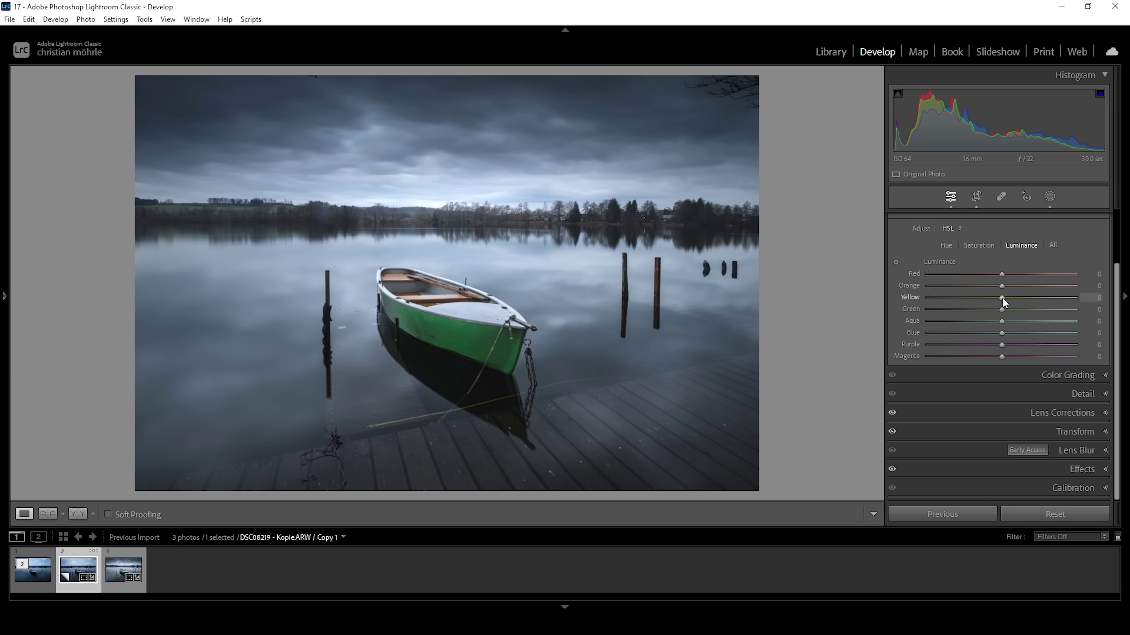
{"action": "left_click_drag", "start_coordinate": [1008, 300], "coordinate": [1019, 298]}
- In Color Grading, tint the shadows toward blue with strength 7
{"action": "left_click", "coordinate": [1102, 376]}
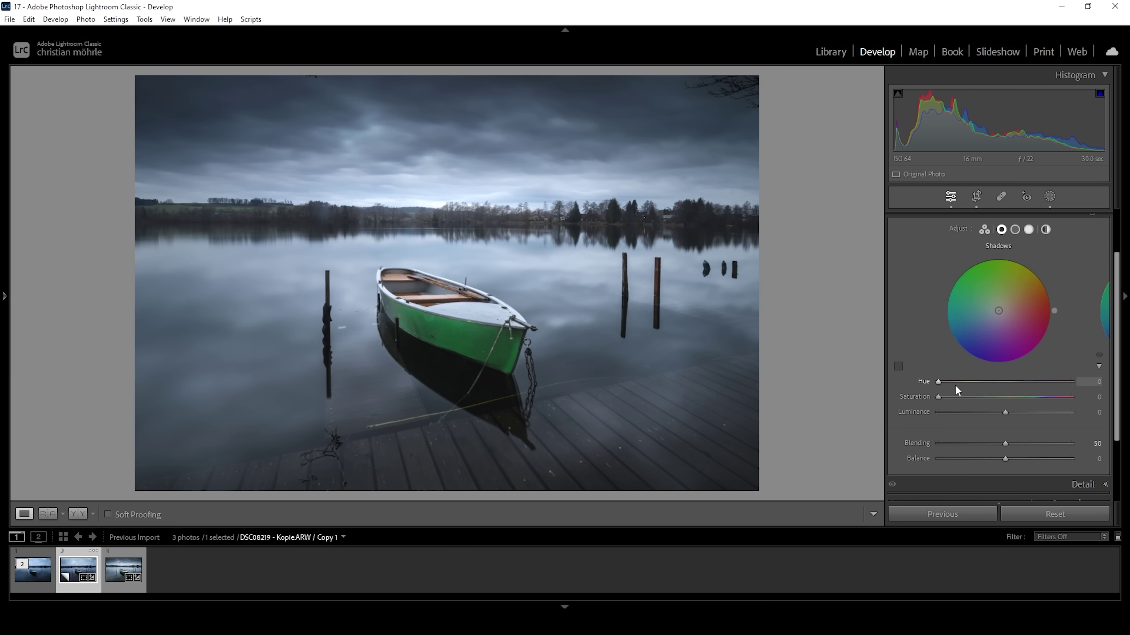
{"action": "left_click_drag", "start_coordinate": [940, 384], "coordinate": [1021, 389]}
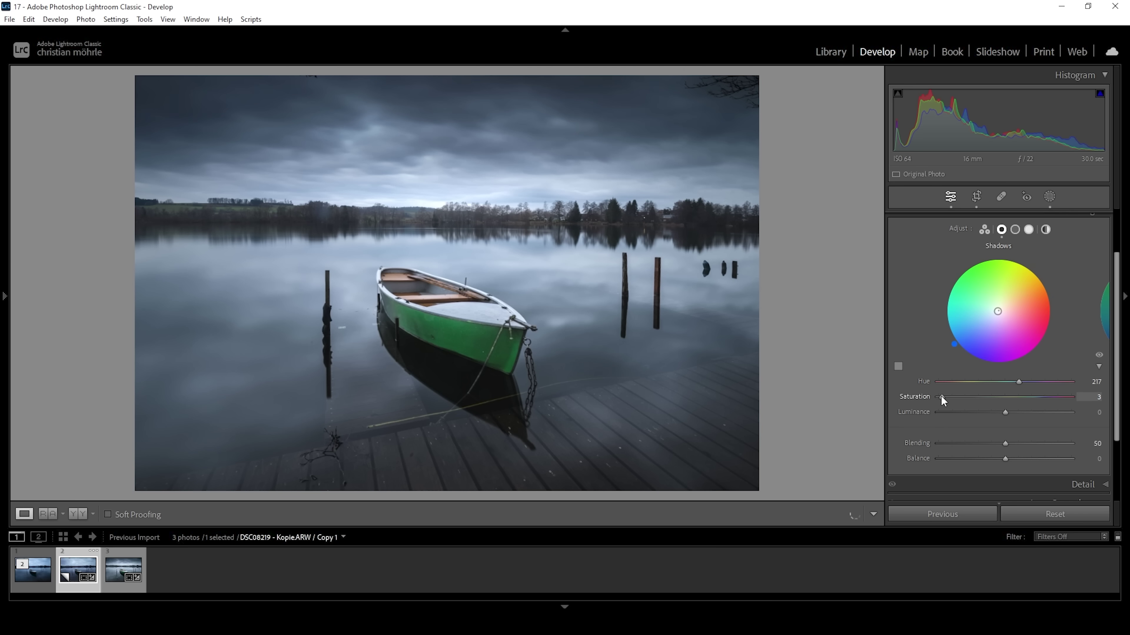
{"action": "left_click_drag", "start_coordinate": [940, 395], "coordinate": [945, 396]}
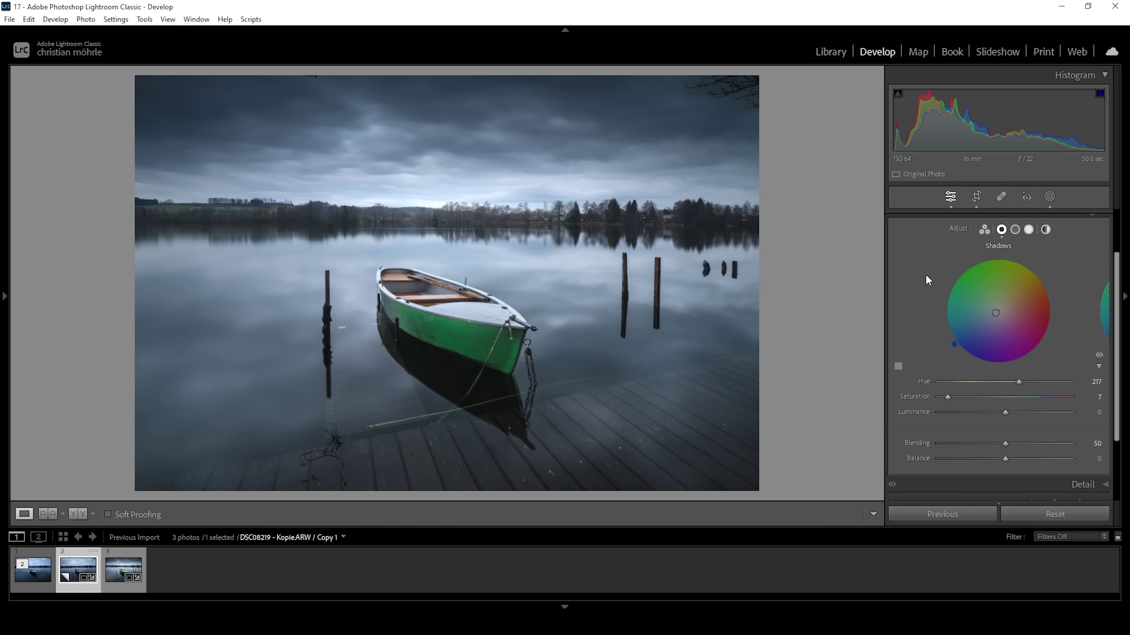
{"action": "left_click", "coordinate": [984, 122]}
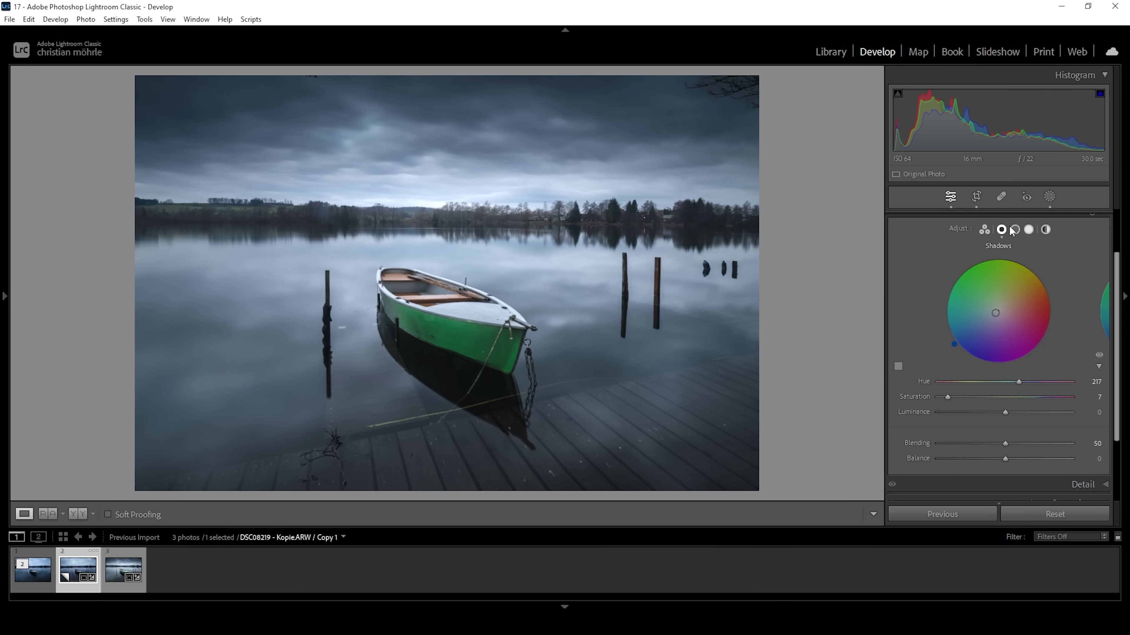
- Lift the Color Grading midtone luminance to +44 and collapse the panel
{"action": "left_click", "coordinate": [1014, 230]}
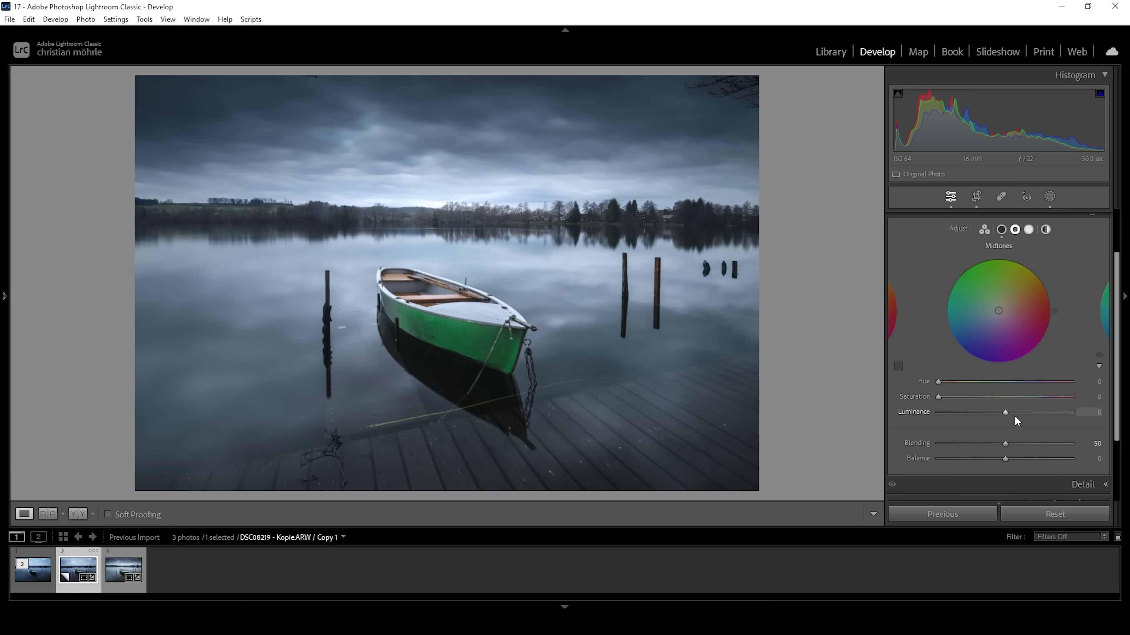
{"action": "mouse_move", "coordinate": [920, 412]}
{"action": "left_mouse_down"}
{"action": "mouse_move", "coordinate": [902, 416]}
{"action": "mouse_move", "coordinate": [917, 411]}
{"action": "left_mouse_up"}
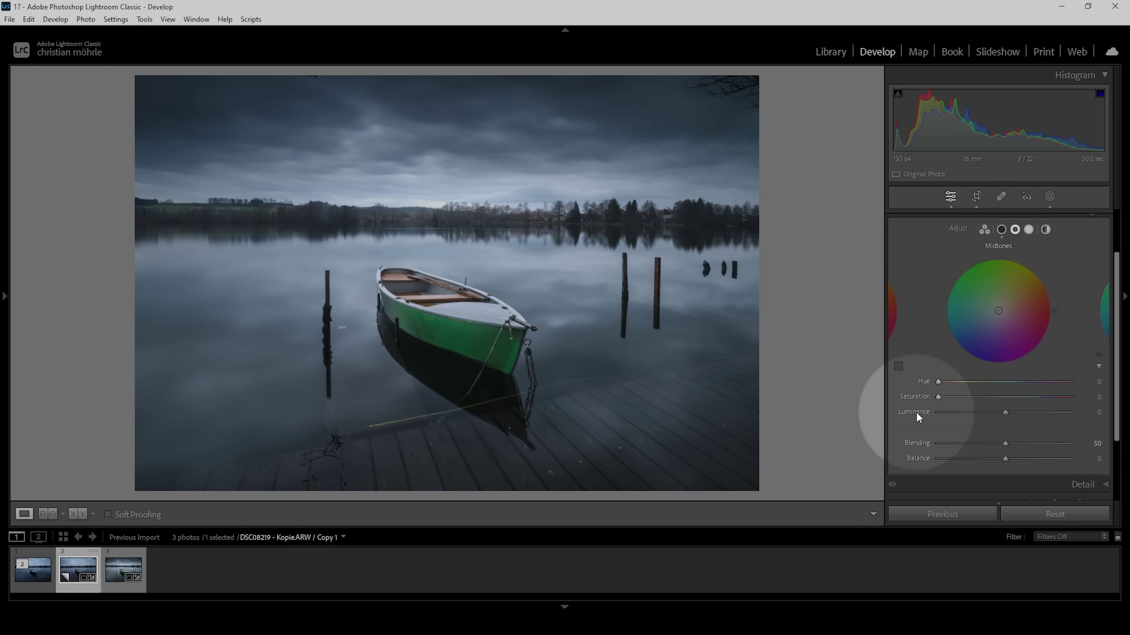
{"action": "left_click_drag", "start_coordinate": [1005, 413], "coordinate": [1036, 425]}
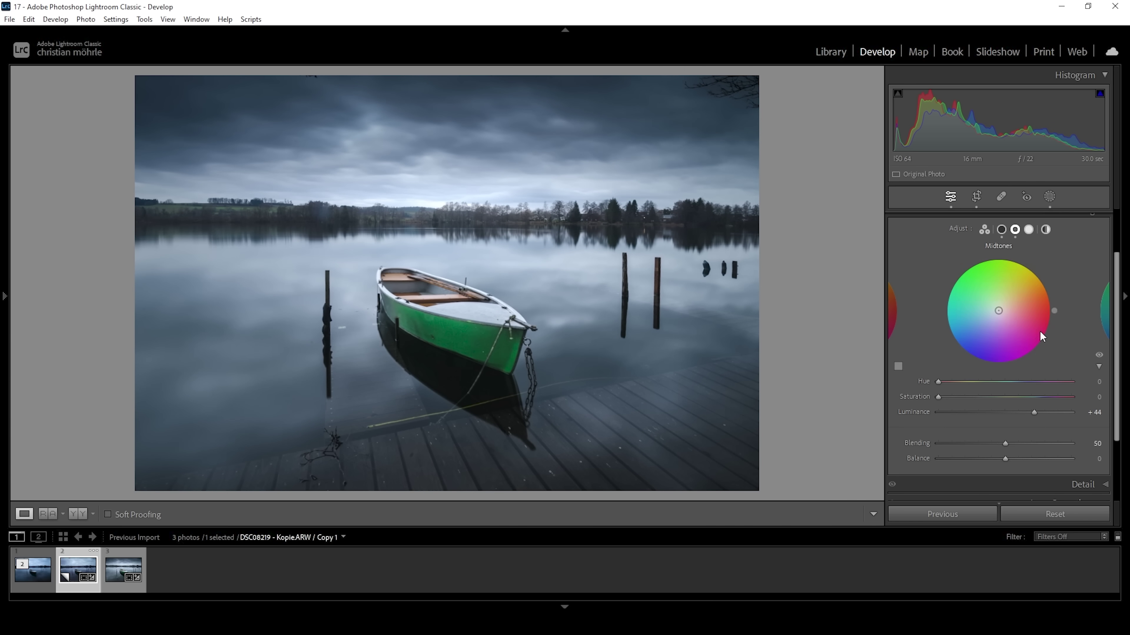
{"action": "key", "text": "ctrl+4"}
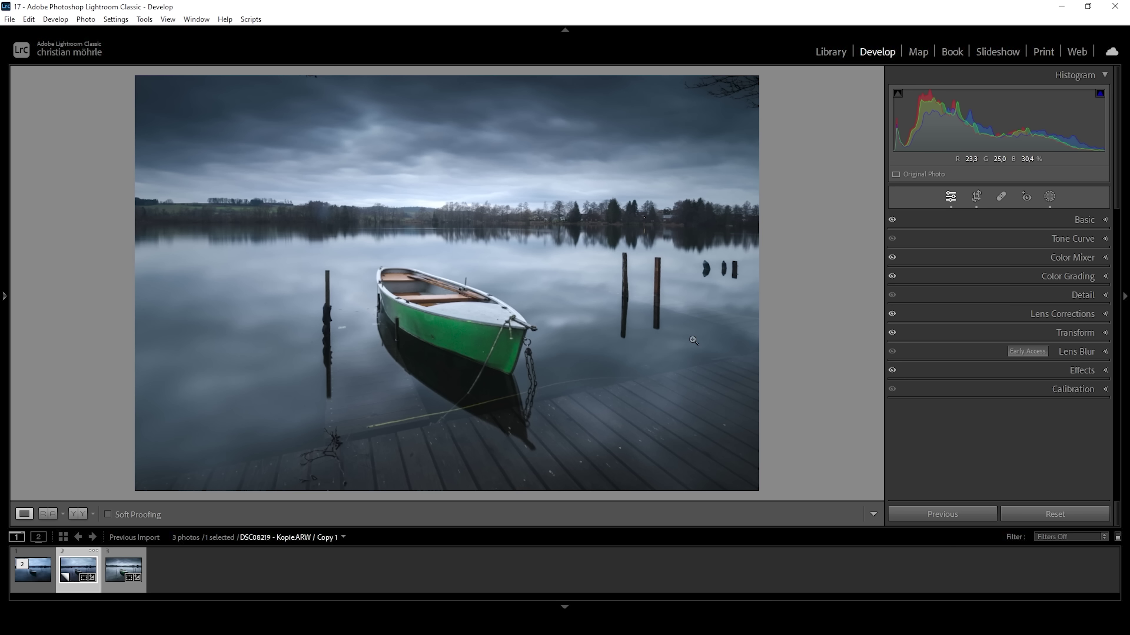
- Sharpen with Radius 0,5, Masking 56, Amount 94 and Detail 100
{"action": "left_click", "coordinate": [1083, 295]}
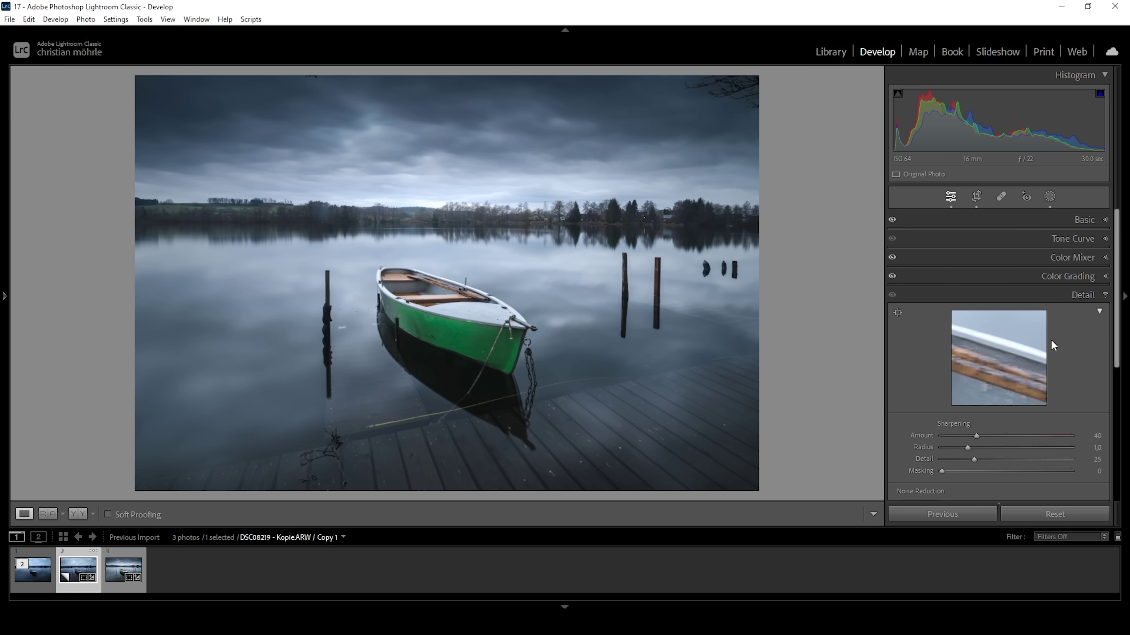
{"action": "left_click_drag", "start_coordinate": [968, 448], "coordinate": [874, 446]}
{"action": "left_click_drag", "start_coordinate": [942, 471], "coordinate": [1014, 472]}
{"action": "left_click_drag", "start_coordinate": [987, 433], "coordinate": [1015, 436]}
{"action": "scroll", "coordinate": [1022, 436], "scroll_direction": "down", "scroll_amount": 3}
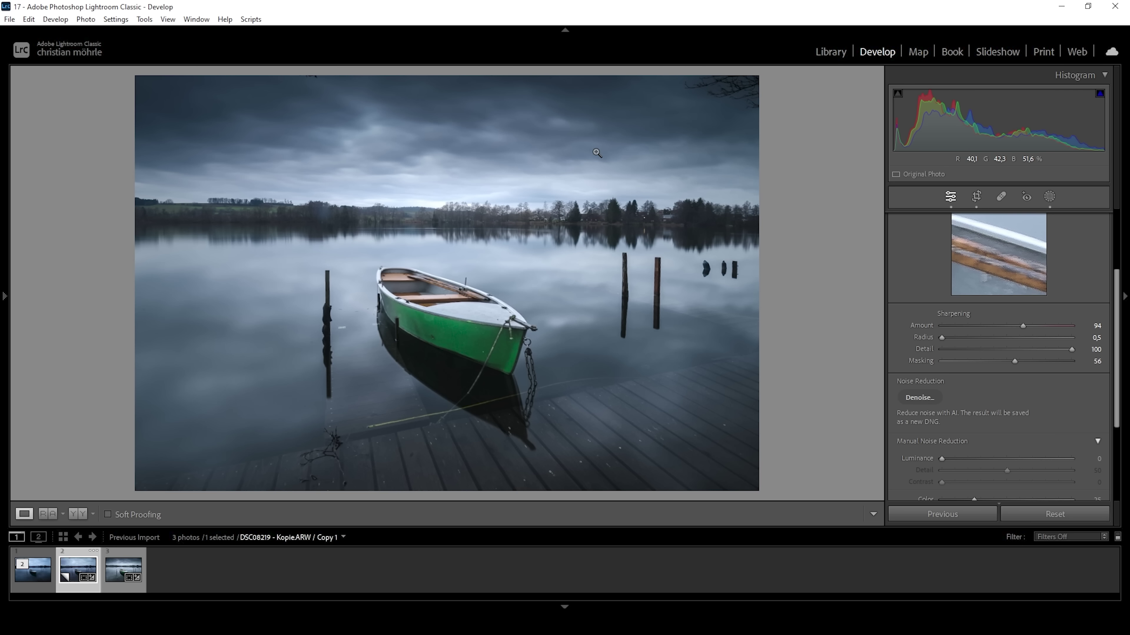
- Open a copy of the photo in Adobe Photoshop 2024 from the filmstrip
{"action": "right_click", "coordinate": [65, 586]}
{"action": "mouse_move", "coordinate": [214, 308]}
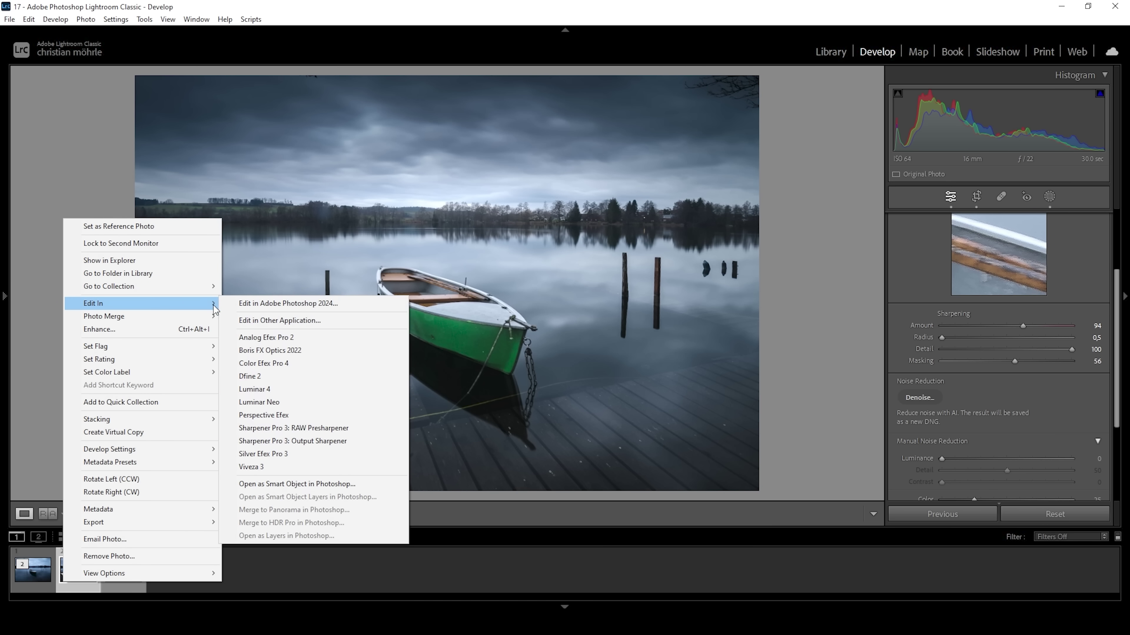
{"action": "left_click", "coordinate": [266, 304]}
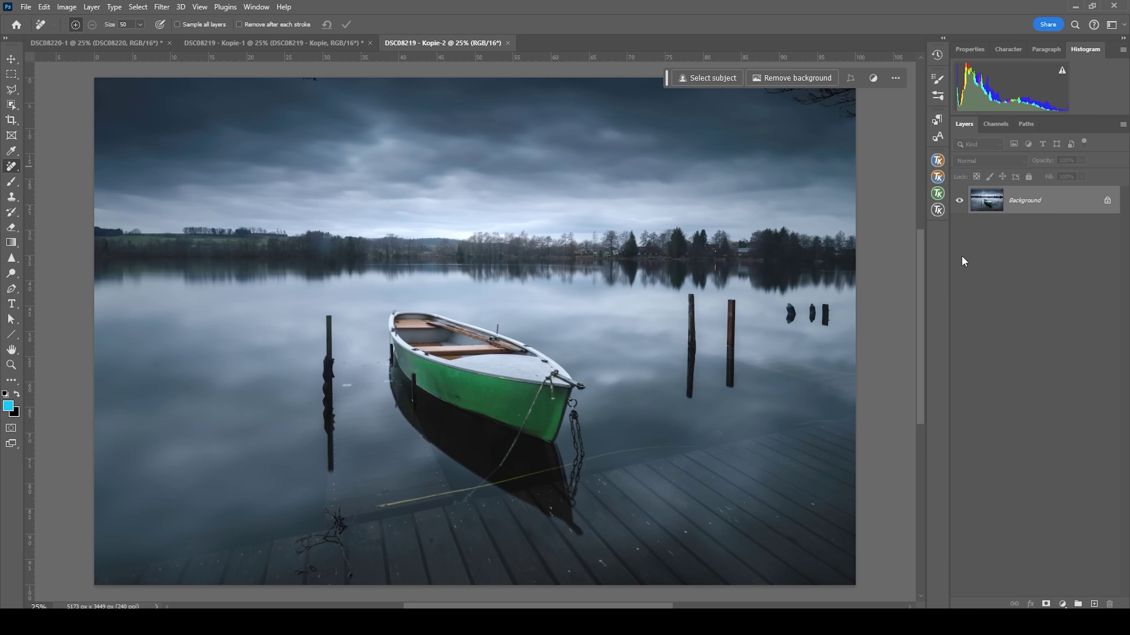
- Duplicate the background to Layer 1 and switch to a smaller Remove Tool brush
{"action": "scroll", "coordinate": [716, 306], "scroll_direction": "down", "scroll_amount": 1}
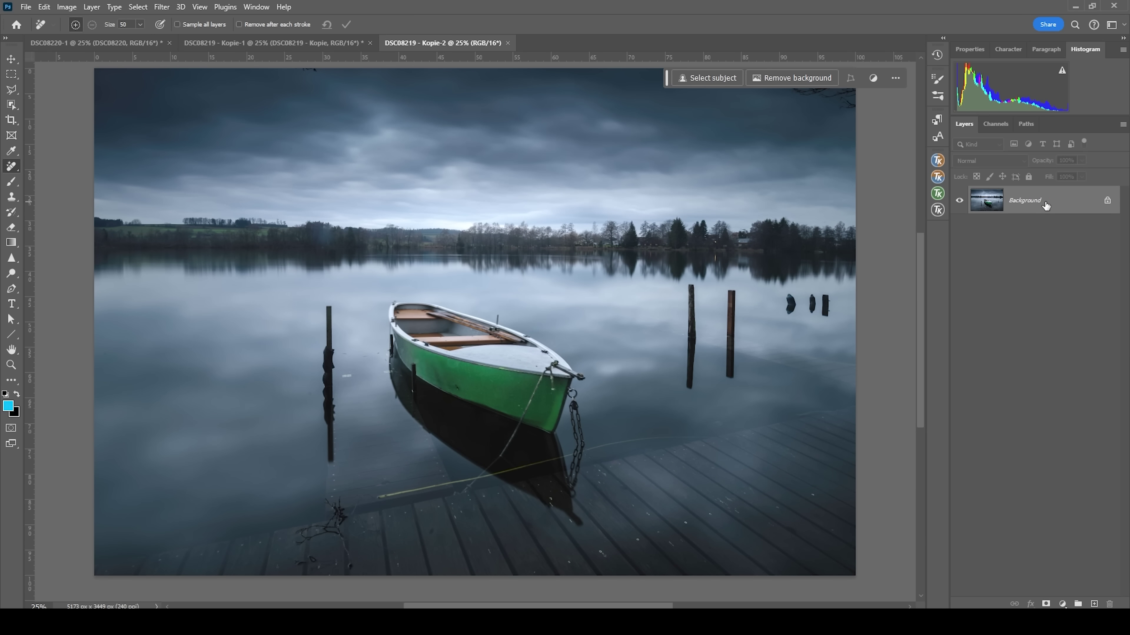
{"action": "key", "text": "ctrl+j"}
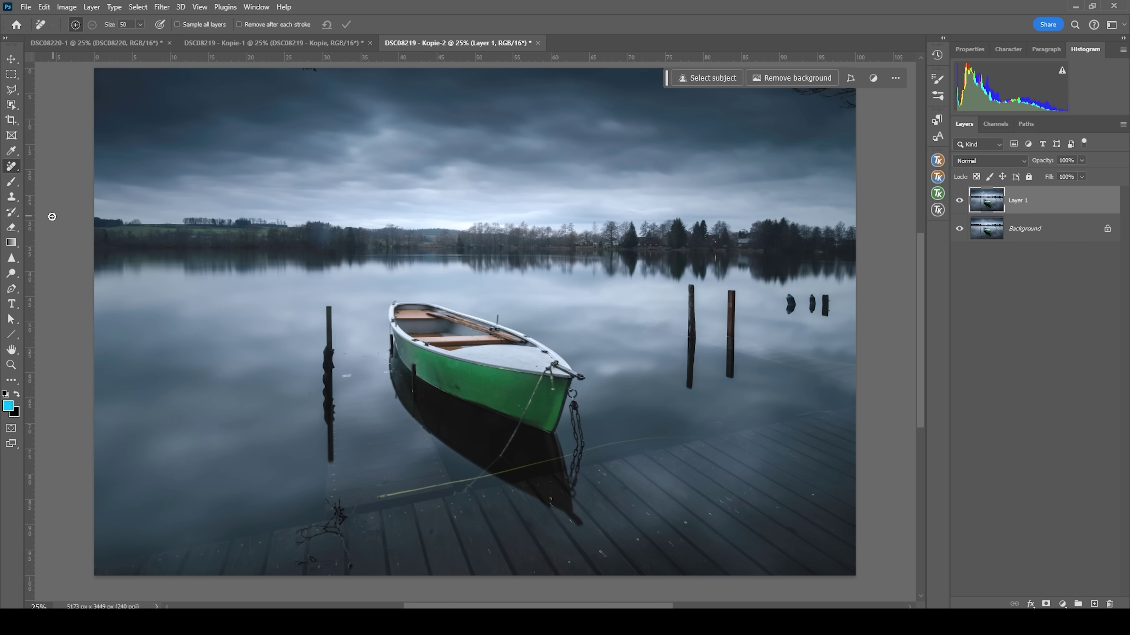
{"action": "right_click", "coordinate": [15, 173]}
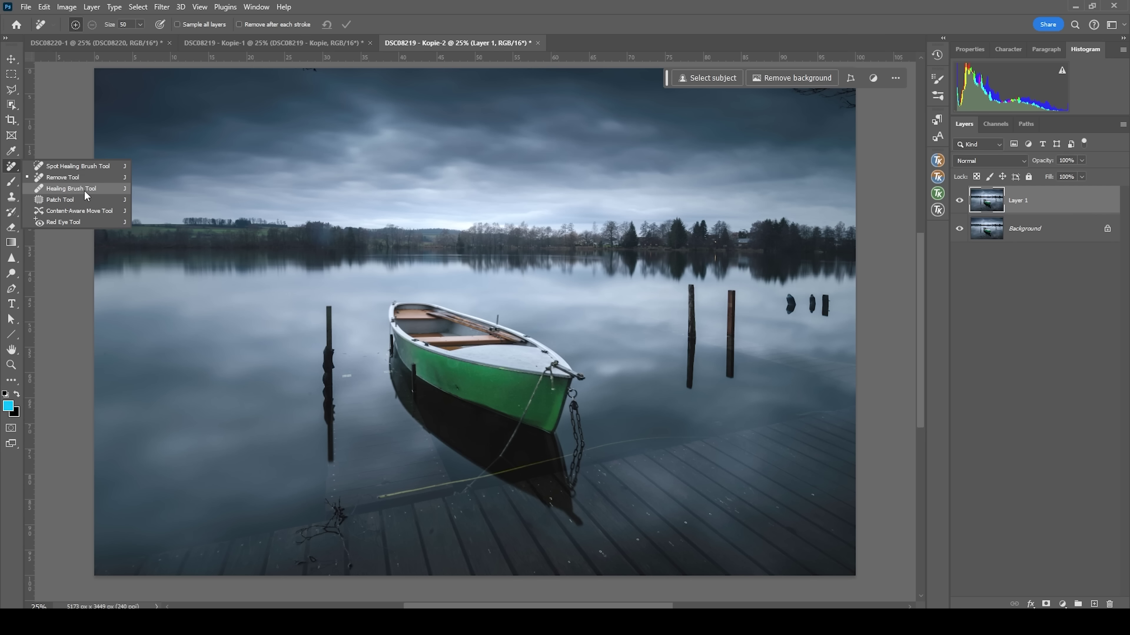
{"action": "left_click", "coordinate": [89, 180]}
{"action": "scroll", "coordinate": [245, 121], "scroll_direction": "up", "scroll_amount": 6}
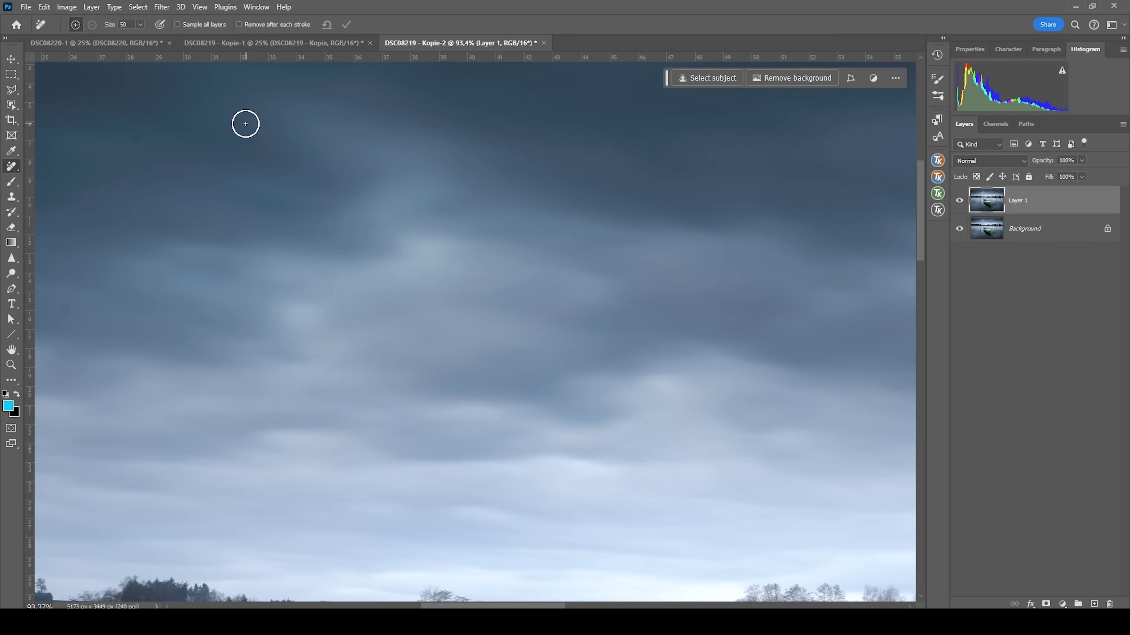
{"action": "scroll", "coordinate": [120, 123], "scroll_direction": "up", "scroll_amount": 4}
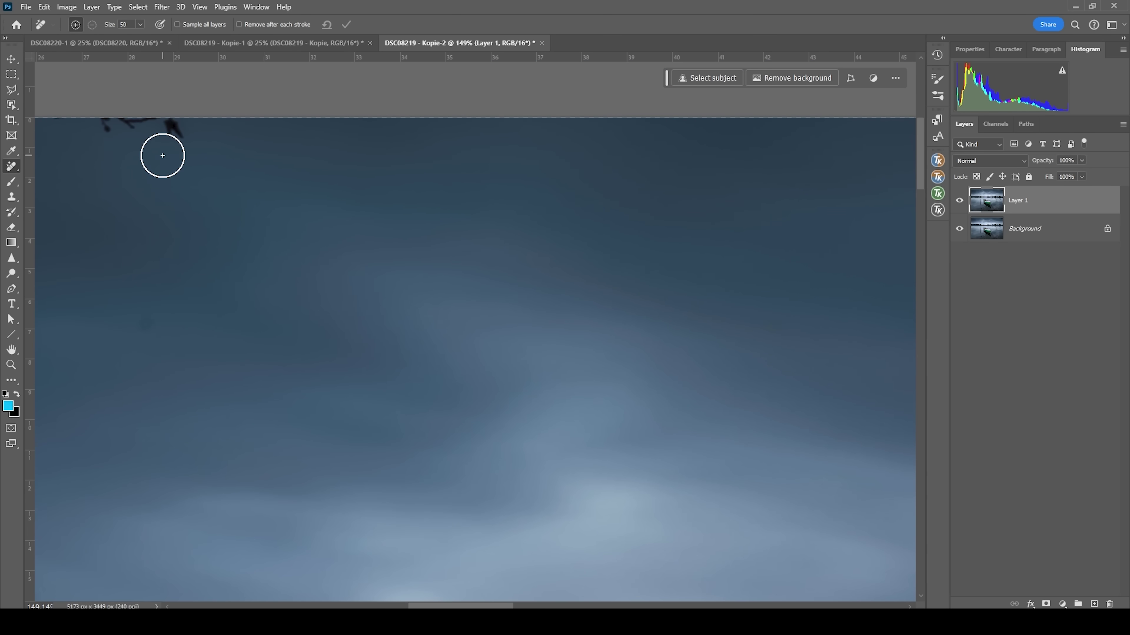
{"action": "mouse_move", "coordinate": [162, 156]}
{"action": "left_mouse_down"}
{"action": "mouse_move", "coordinate": [159, 121]}
{"action": "mouse_move", "coordinate": [223, 124]}
{"action": "left_mouse_up"}
- Mark the branch tips along the top edge and top-right overhanging branches for removal
{"action": "left_click", "coordinate": [106, 119]}
{"action": "left_click_drag", "start_coordinate": [481, 605], "coordinate": [713, 596]}
{"action": "scroll", "coordinate": [713, 596], "scroll_direction": "right", "scroll_amount": 5}
{"action": "mouse_move", "coordinate": [200, 164]}
{"action": "left_mouse_down"}
{"action": "mouse_move", "coordinate": [184, 207]}
{"action": "mouse_move", "coordinate": [297, 196]}
{"action": "mouse_move", "coordinate": [307, 150]}
{"action": "mouse_move", "coordinate": [373, 129]}
{"action": "mouse_move", "coordinate": [397, 167]}
{"action": "mouse_move", "coordinate": [449, 126]}
{"action": "mouse_move", "coordinate": [497, 114]}
{"action": "mouse_move", "coordinate": [575, 117]}
{"action": "mouse_move", "coordinate": [681, 142]}
{"action": "mouse_move", "coordinate": [515, 166]}
{"action": "mouse_move", "coordinate": [538, 192]}
{"action": "mouse_move", "coordinate": [528, 205]}
{"action": "mouse_move", "coordinate": [442, 202]}
{"action": "mouse_move", "coordinate": [462, 257]}
{"action": "mouse_move", "coordinate": [355, 234]}
{"action": "mouse_move", "coordinate": [696, 181]}
{"action": "left_mouse_up"}
{"action": "scroll", "coordinate": [600, 261], "scroll_direction": "down", "scroll_amount": 5}
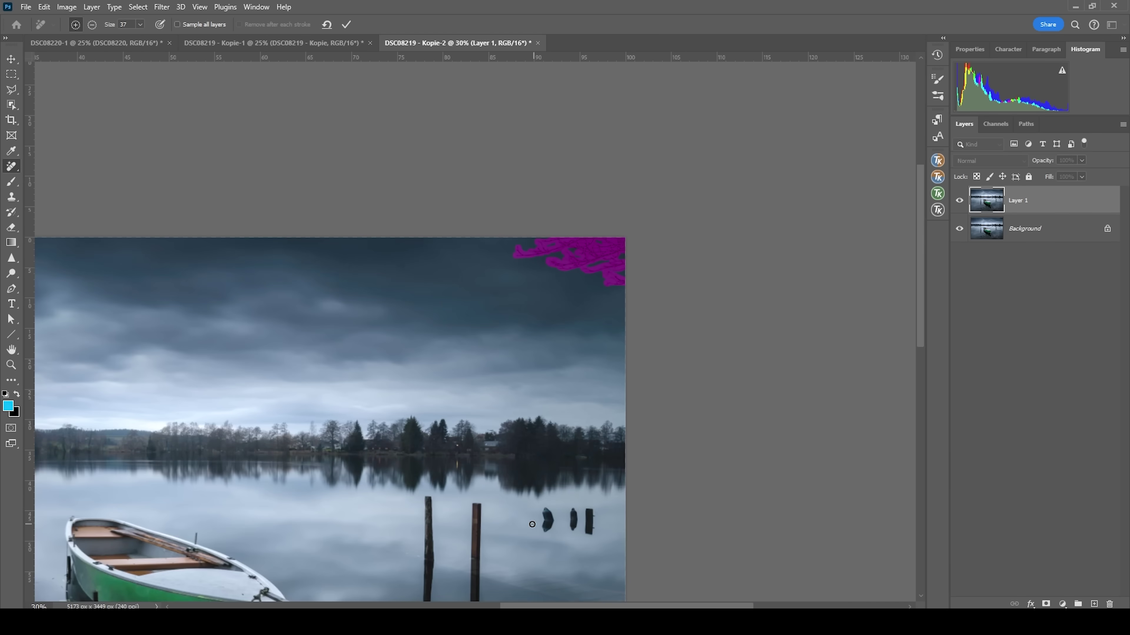
{"action": "scroll", "coordinate": [598, 532], "scroll_direction": "up", "scroll_amount": 6}
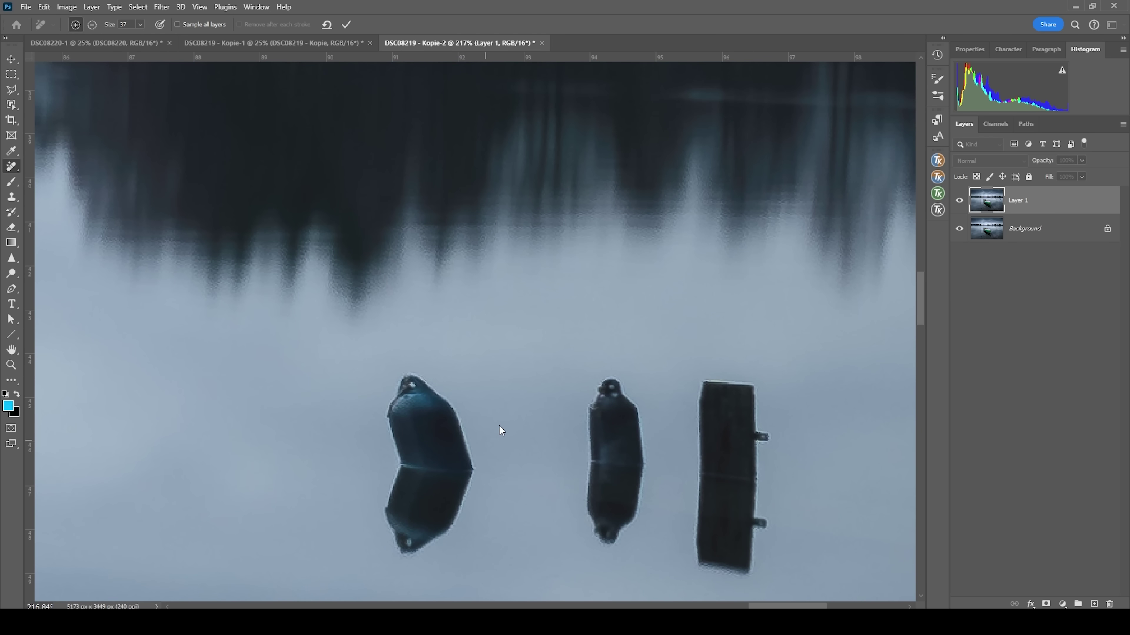
- Mark the floating buoys in the water for removal
{"action": "mouse_move", "coordinate": [404, 536]}
{"action": "left_mouse_down"}
{"action": "mouse_move", "coordinate": [408, 394]}
{"action": "mouse_move", "coordinate": [440, 413]}
{"action": "mouse_move", "coordinate": [460, 460]}
{"action": "mouse_move", "coordinate": [427, 524]}
{"action": "mouse_move", "coordinate": [449, 492]}
{"action": "left_mouse_up"}
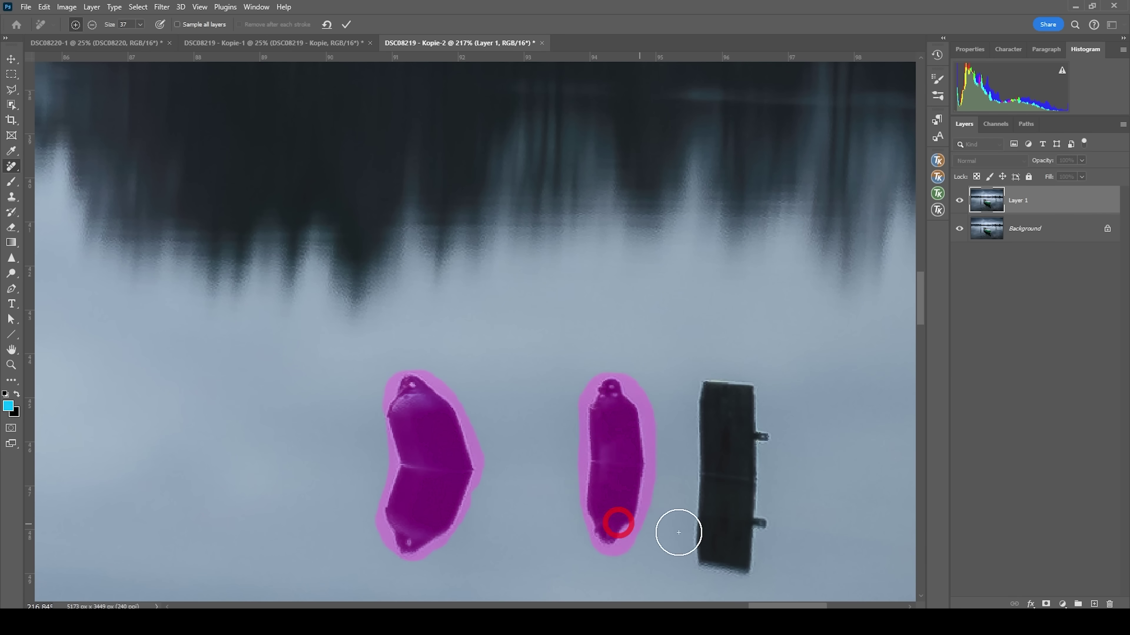
{"action": "scroll", "coordinate": [421, 450], "scroll_direction": "down", "scroll_amount": 8}
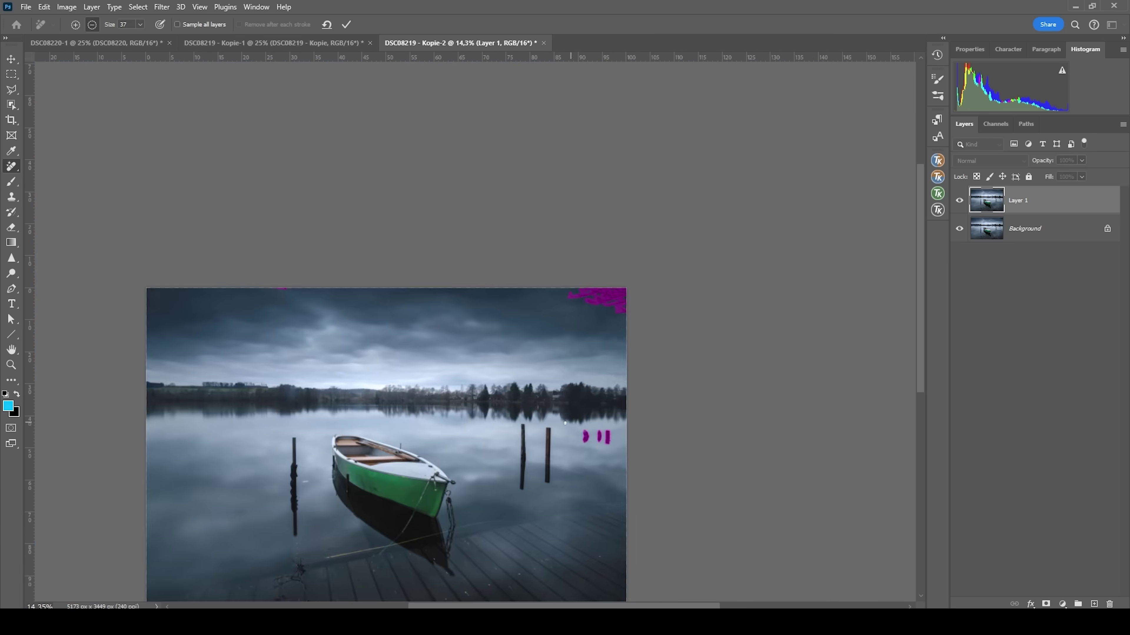
{"action": "scroll", "coordinate": [421, 451], "scroll_direction": "up", "scroll_amount": 4}
{"action": "scroll", "coordinate": [421, 451], "scroll_direction": "up", "scroll_amount": 4}
- With a slightly smaller brush, mark the yellow rope on the dock up to the chain
{"action": "right_click", "coordinate": [315, 424], "text": "alt"}
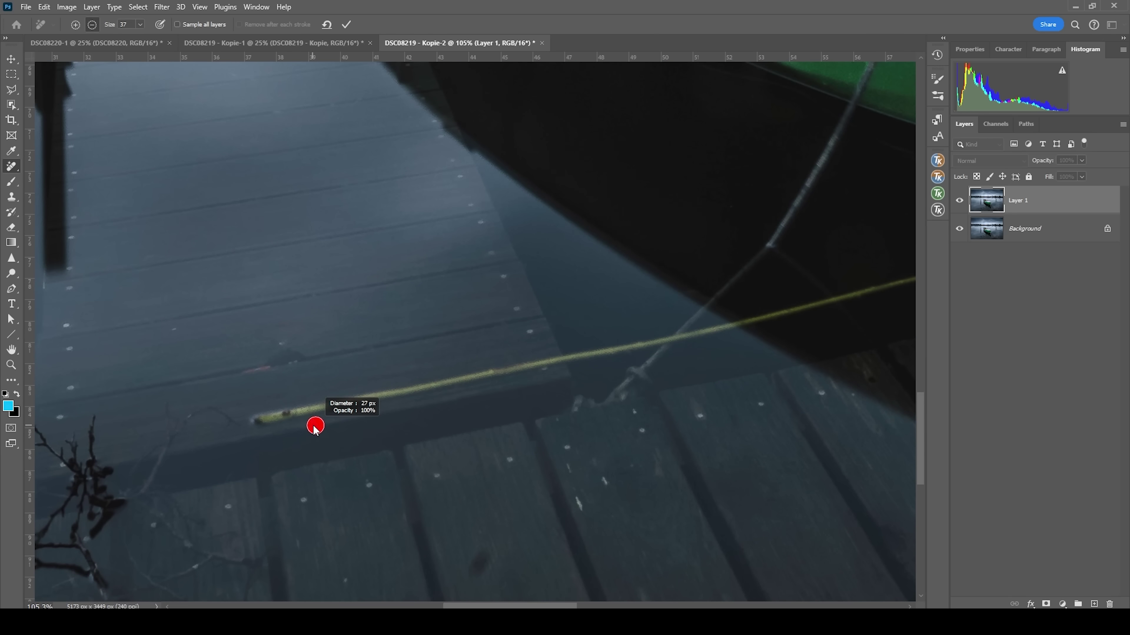
{"action": "left_click", "coordinate": [260, 422]}
{"action": "left_click", "coordinate": [676, 338], "text": "shift"}
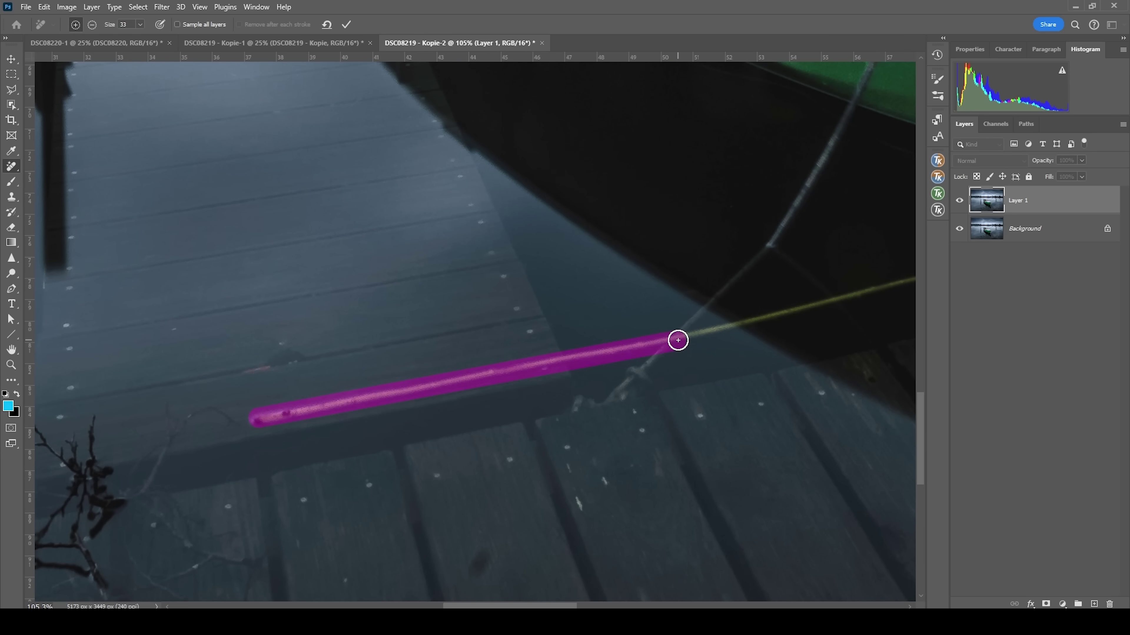
{"action": "scroll", "coordinate": [676, 338], "scroll_direction": "right", "scroll_amount": 5}
{"action": "left_click", "coordinate": [752, 240], "text": "shift"}
{"action": "scroll", "coordinate": [290, 391], "scroll_direction": "down", "scroll_amount": 5}
{"action": "scroll", "coordinate": [302, 373], "scroll_direction": "up", "scroll_amount": 7}
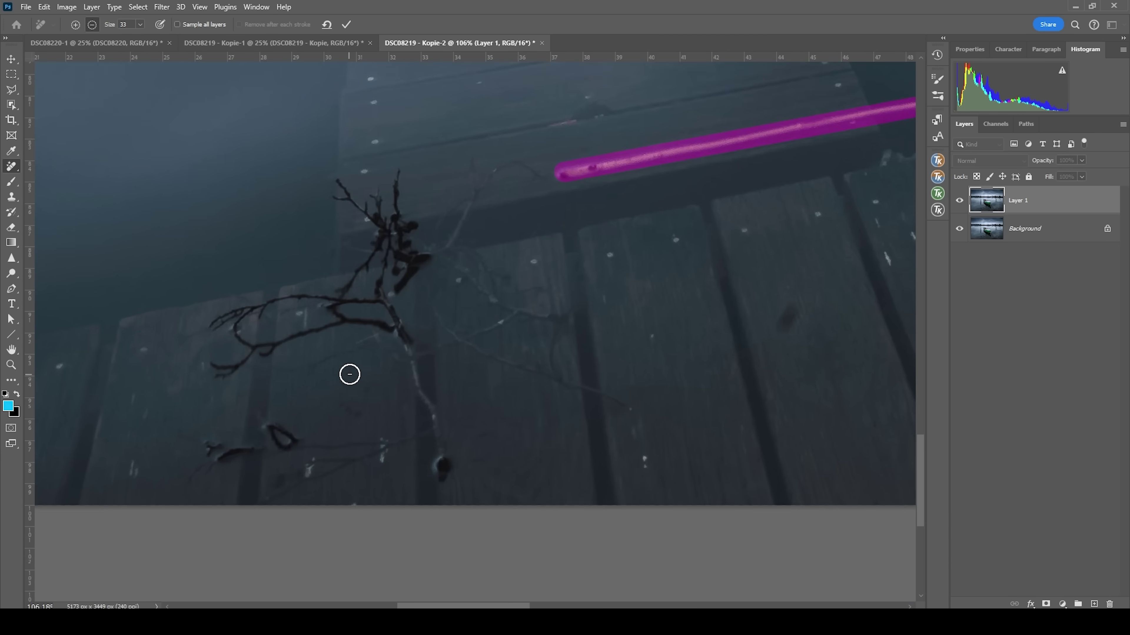
- Mark the branch debris on the dock and apply removal of all marked objects
{"action": "mouse_move", "coordinate": [133, 449]}
{"action": "left_mouse_down"}
{"action": "mouse_move", "coordinate": [221, 475]}
{"action": "mouse_move", "coordinate": [248, 426]}
{"action": "mouse_move", "coordinate": [235, 280]}
{"action": "mouse_move", "coordinate": [421, 98]}
{"action": "left_mouse_up"}
{"action": "scroll", "coordinate": [516, 156], "scroll_direction": "up", "scroll_amount": 1}
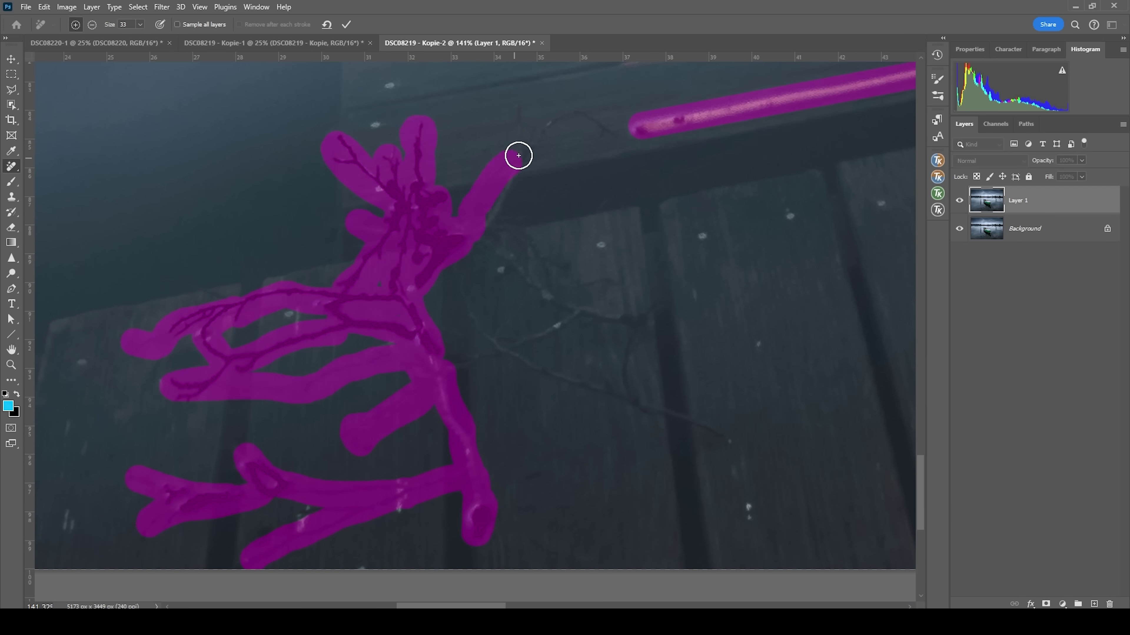
{"action": "scroll", "coordinate": [502, 340], "scroll_direction": "down", "scroll_amount": 5}
{"action": "scroll", "coordinate": [502, 339], "scroll_direction": "down", "scroll_amount": 5}
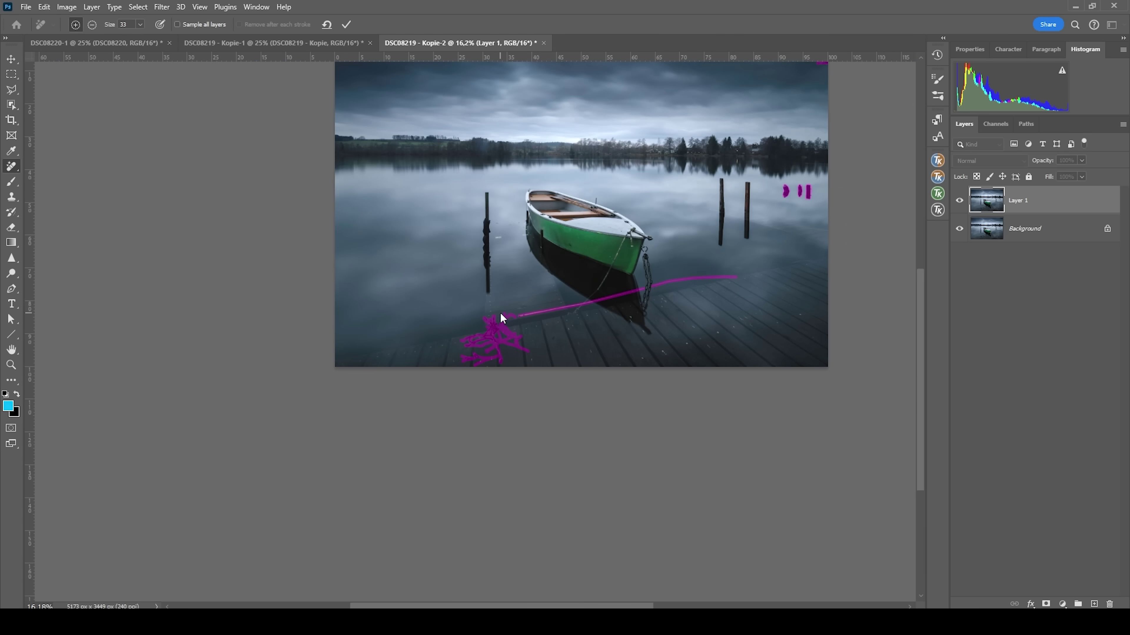
{"action": "scroll", "coordinate": [395, 97], "scroll_direction": "up", "scroll_amount": 1}
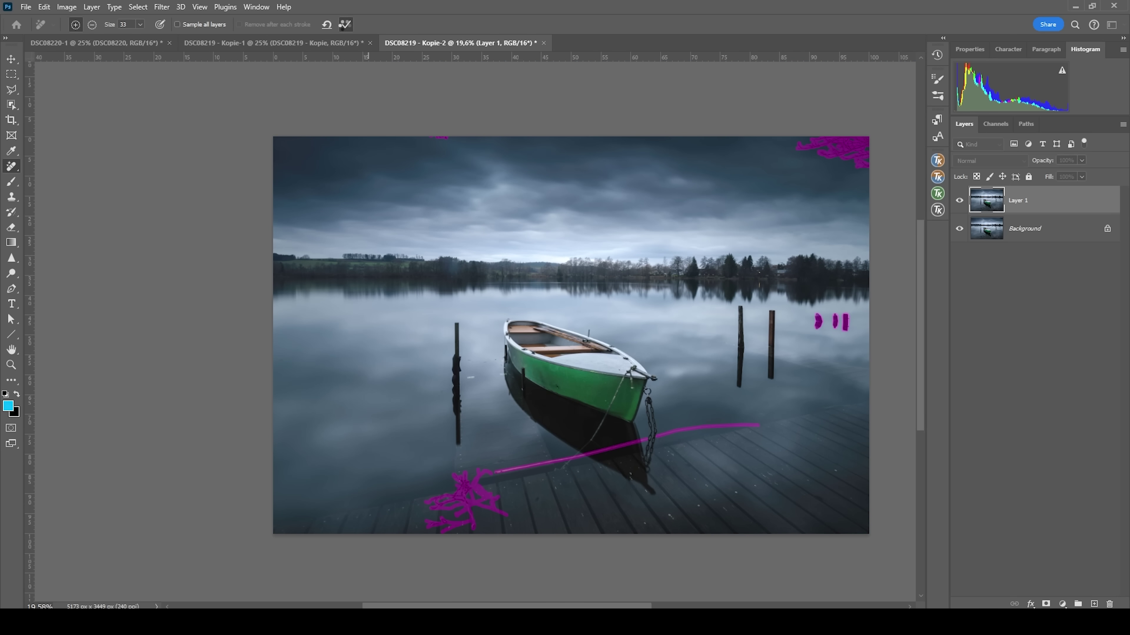
{"action": "left_click", "coordinate": [345, 24]}
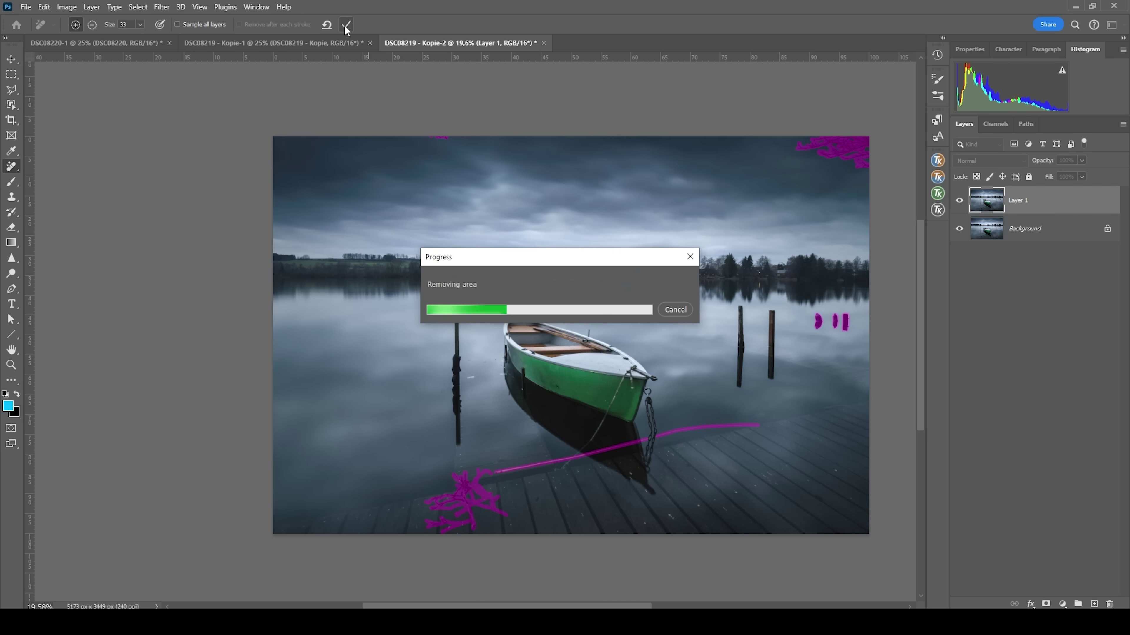
{"action": "scroll", "coordinate": [546, 368], "scroll_direction": "up", "scroll_amount": 1}
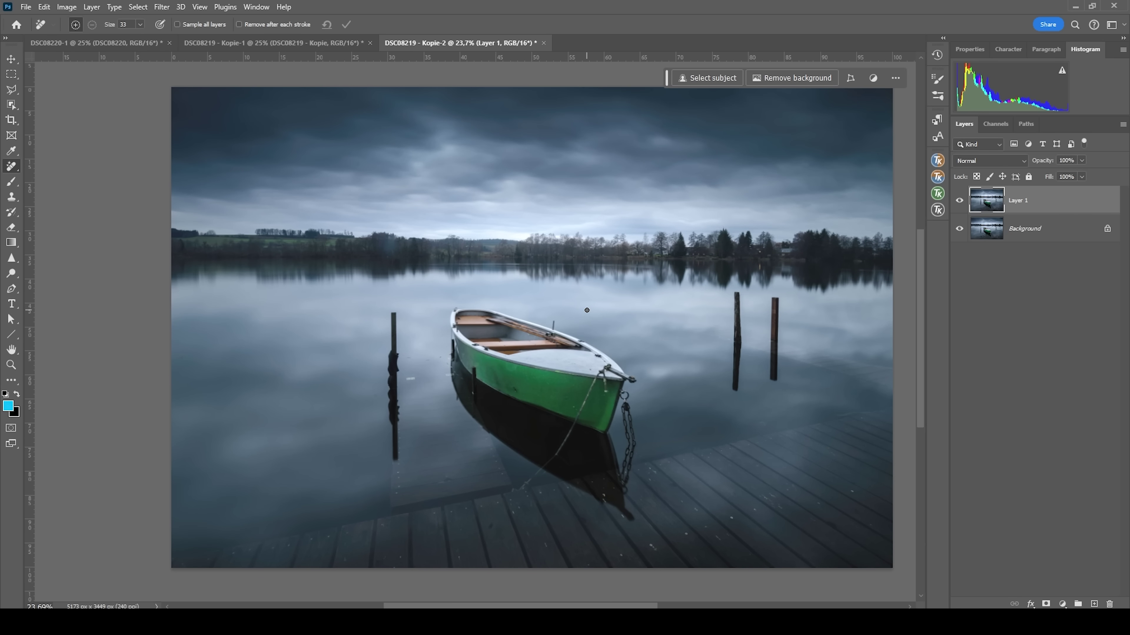
- Switch to the Spot Healing Brush and enlarge its size
{"action": "scroll", "coordinate": [273, 134], "scroll_direction": "up", "scroll_amount": 7}
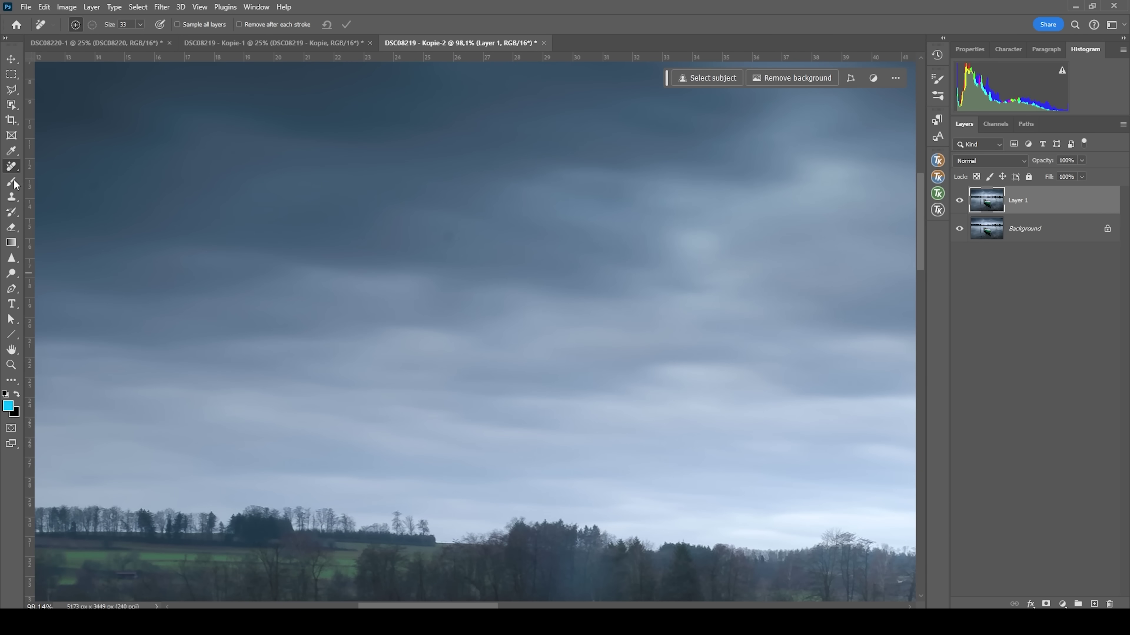
{"action": "right_click", "coordinate": [15, 172]}
{"action": "left_click", "coordinate": [66, 168]}
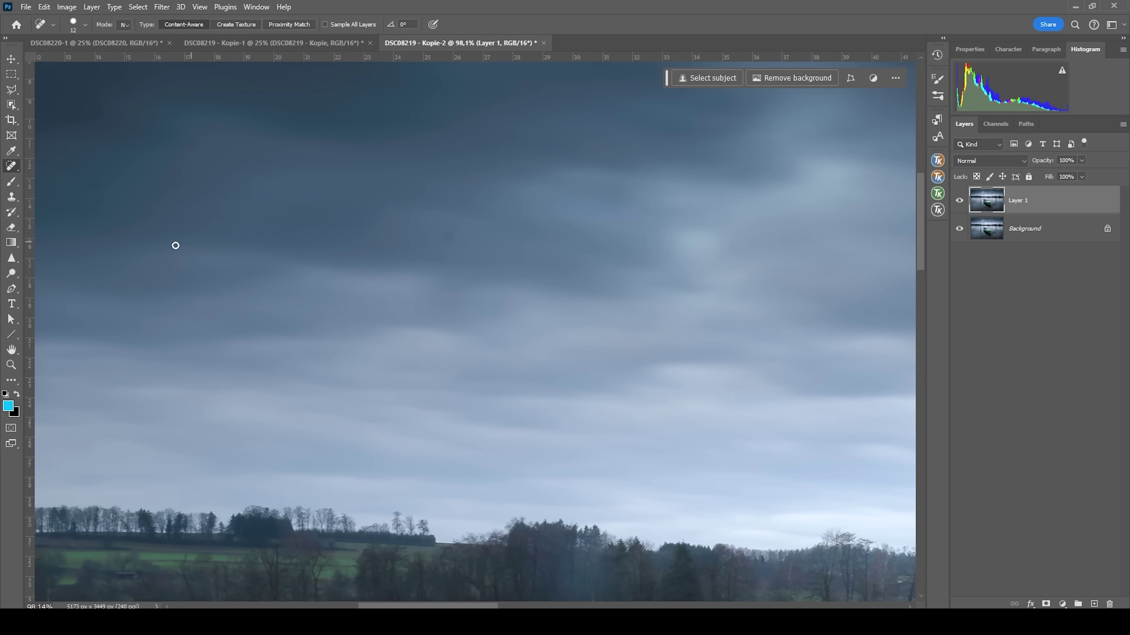
{"action": "left_click_drag", "start_coordinate": [164, 239], "coordinate": [166, 239]}
{"action": "left_click_drag", "start_coordinate": [111, 191], "coordinate": [93, 184]}
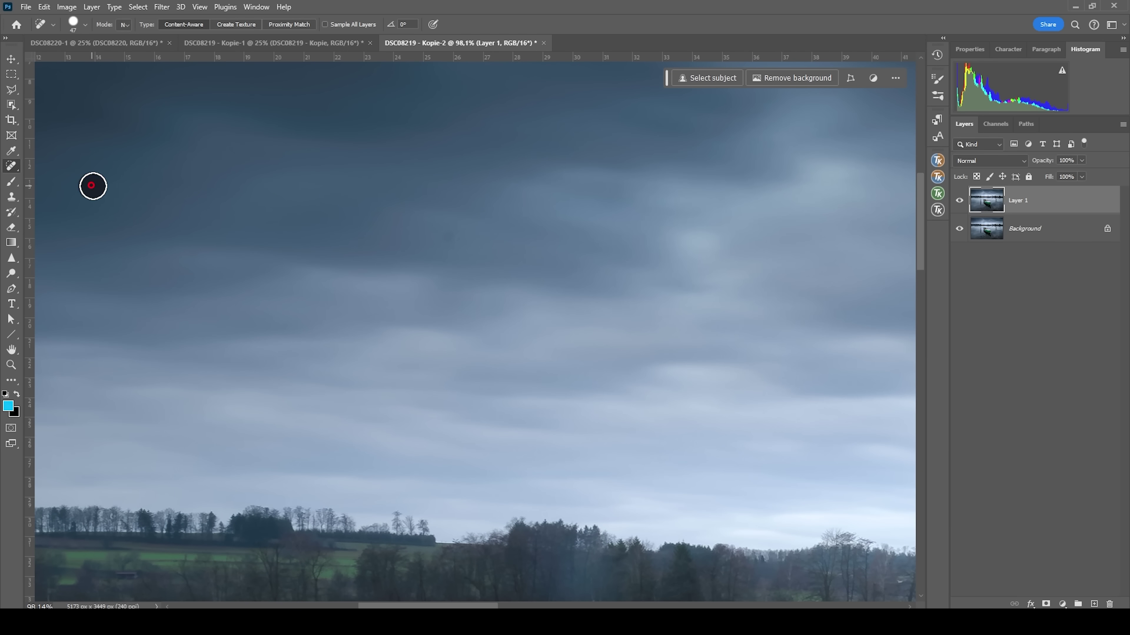
{"action": "scroll", "coordinate": [555, 474], "scroll_direction": "down", "scroll_amount": 6}
{"action": "scroll", "coordinate": [200, 264], "scroll_direction": "up", "scroll_amount": 1}
{"action": "scroll", "coordinate": [199, 264], "scroll_direction": "up", "scroll_amount": 5}
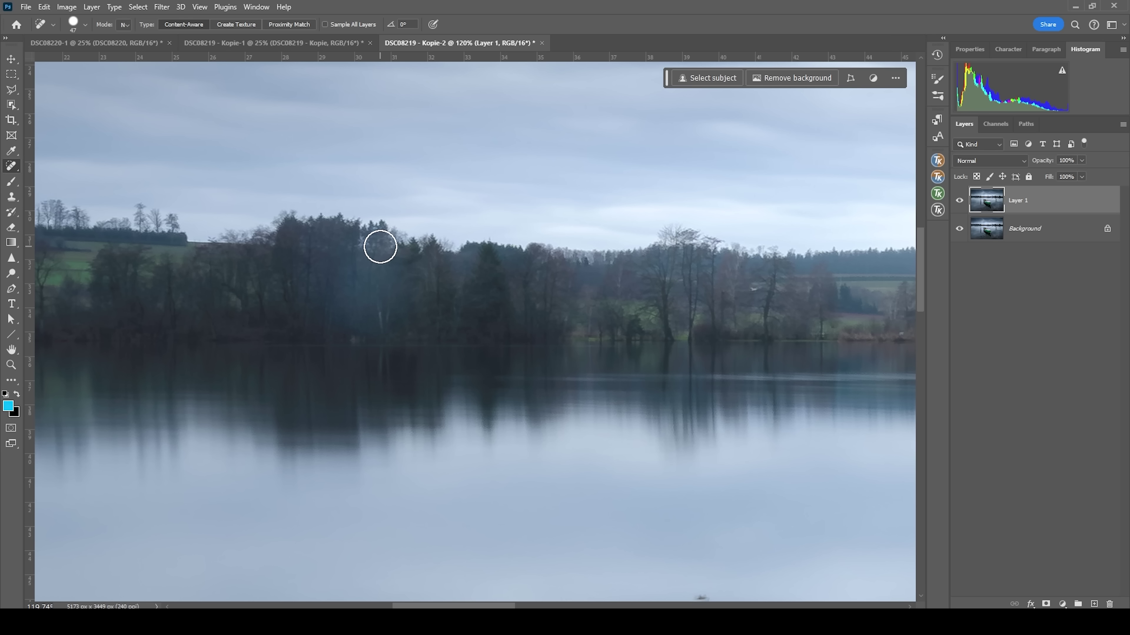
- With an enlarged Clone Stamp, sample dark treetops and paint them over the hazy patch
{"action": "left_click", "coordinate": [12, 198]}
{"action": "scroll", "coordinate": [312, 258], "scroll_direction": "up", "scroll_amount": 3}
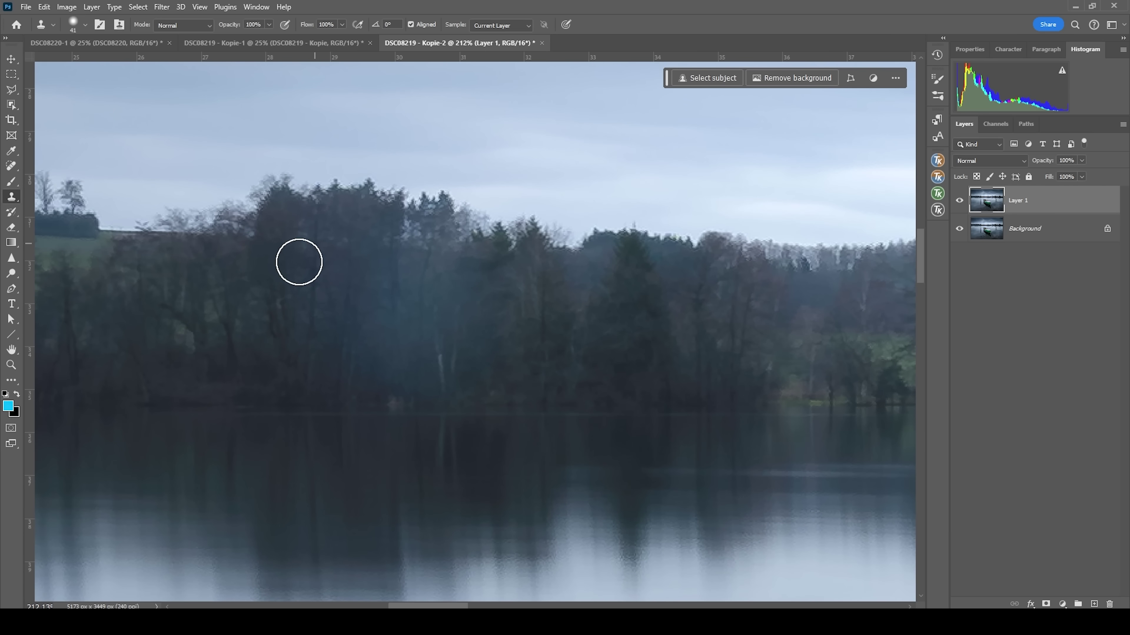
{"action": "left_click_drag", "start_coordinate": [278, 270], "coordinate": [308, 275]}
{"action": "left_click", "coordinate": [296, 220], "text": "alt"}
{"action": "left_click_drag", "start_coordinate": [373, 222], "coordinate": [406, 222]}
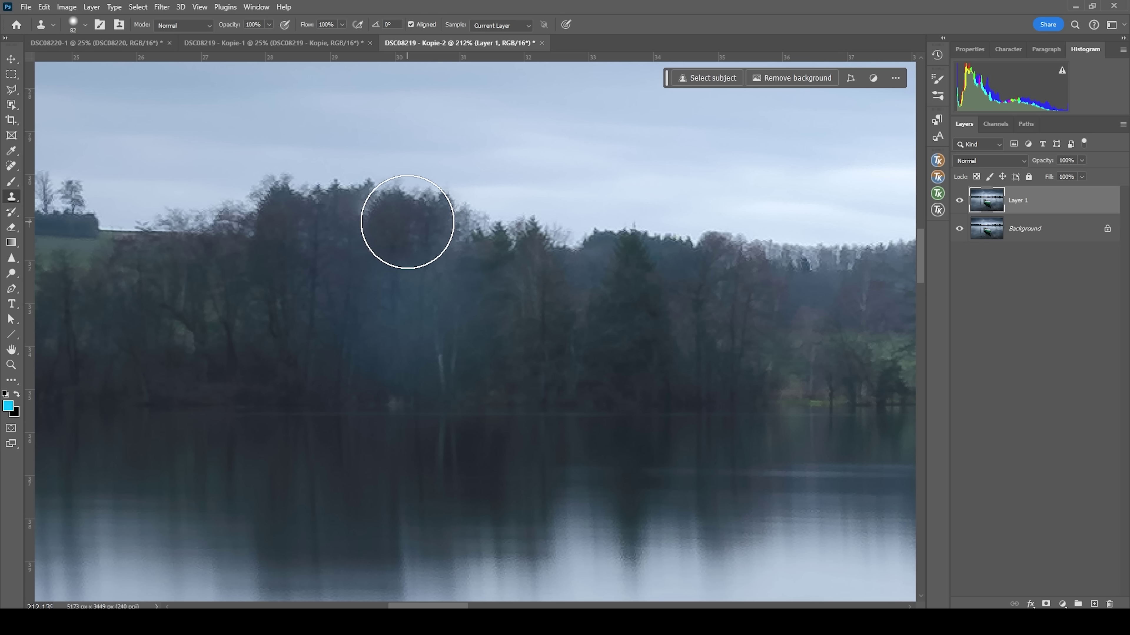
{"action": "mouse_move", "coordinate": [404, 262]}
{"action": "left_mouse_down"}
{"action": "mouse_move", "coordinate": [398, 337]}
{"action": "mouse_move", "coordinate": [358, 336]}
{"action": "mouse_move", "coordinate": [349, 267]}
{"action": "left_mouse_up"}
{"action": "left_click", "coordinate": [395, 330]}
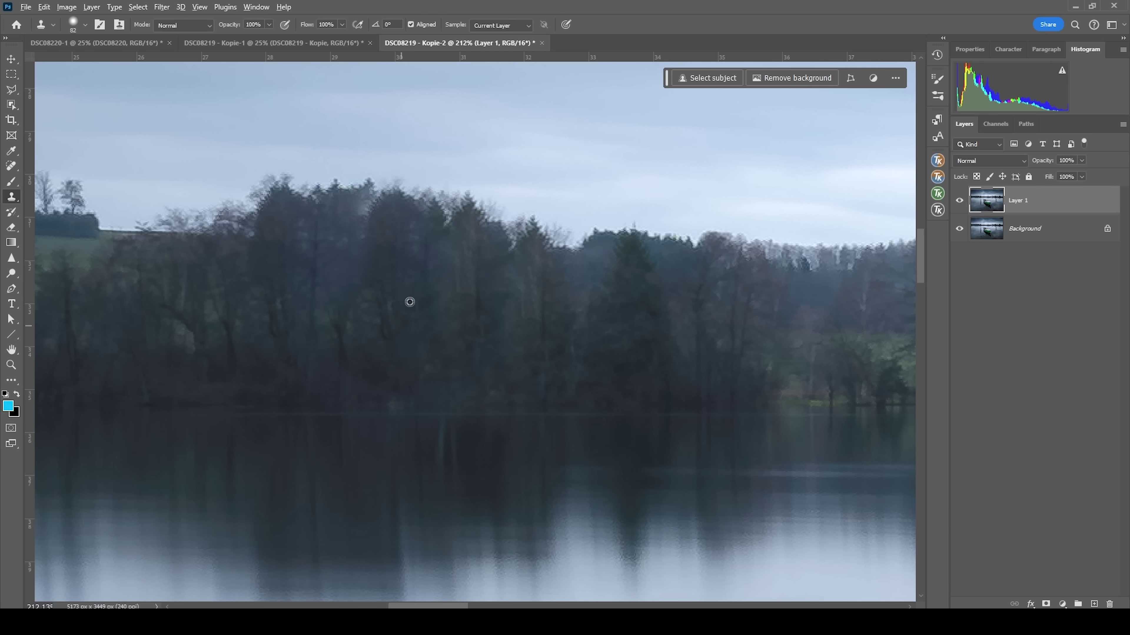
{"action": "scroll", "coordinate": [411, 300], "scroll_direction": "down", "scroll_amount": 5}
{"action": "scroll", "coordinate": [557, 359], "scroll_direction": "down", "scroll_amount": 2}
{"action": "scroll", "coordinate": [612, 461], "scroll_direction": "up", "scroll_amount": 2}
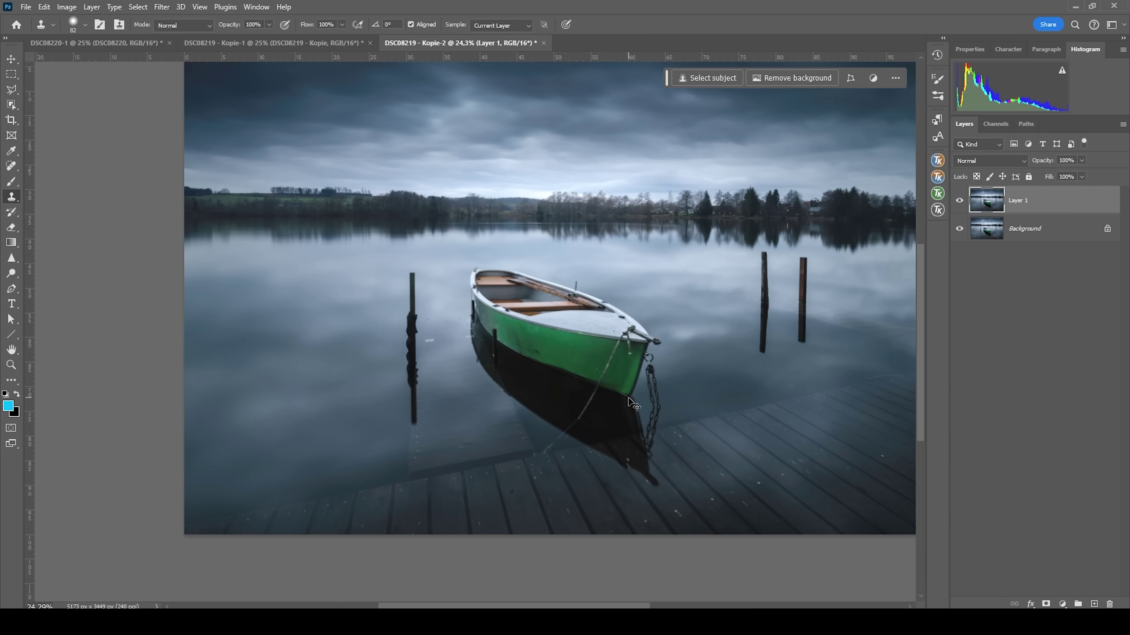
{"action": "scroll", "coordinate": [632, 406], "scroll_direction": "right", "scroll_amount": 3}
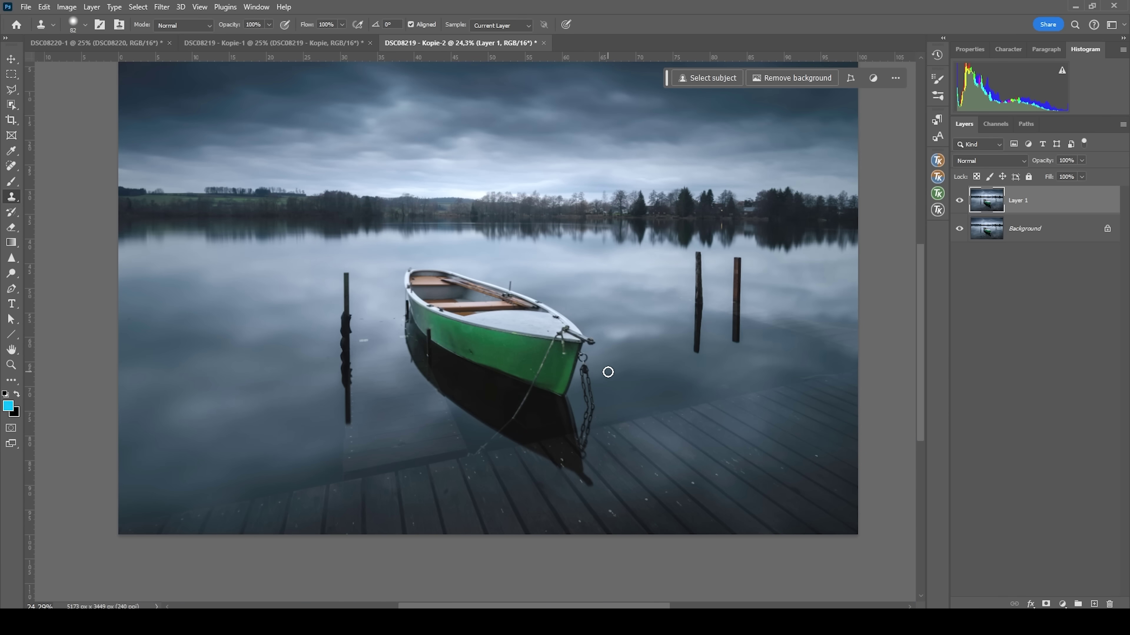